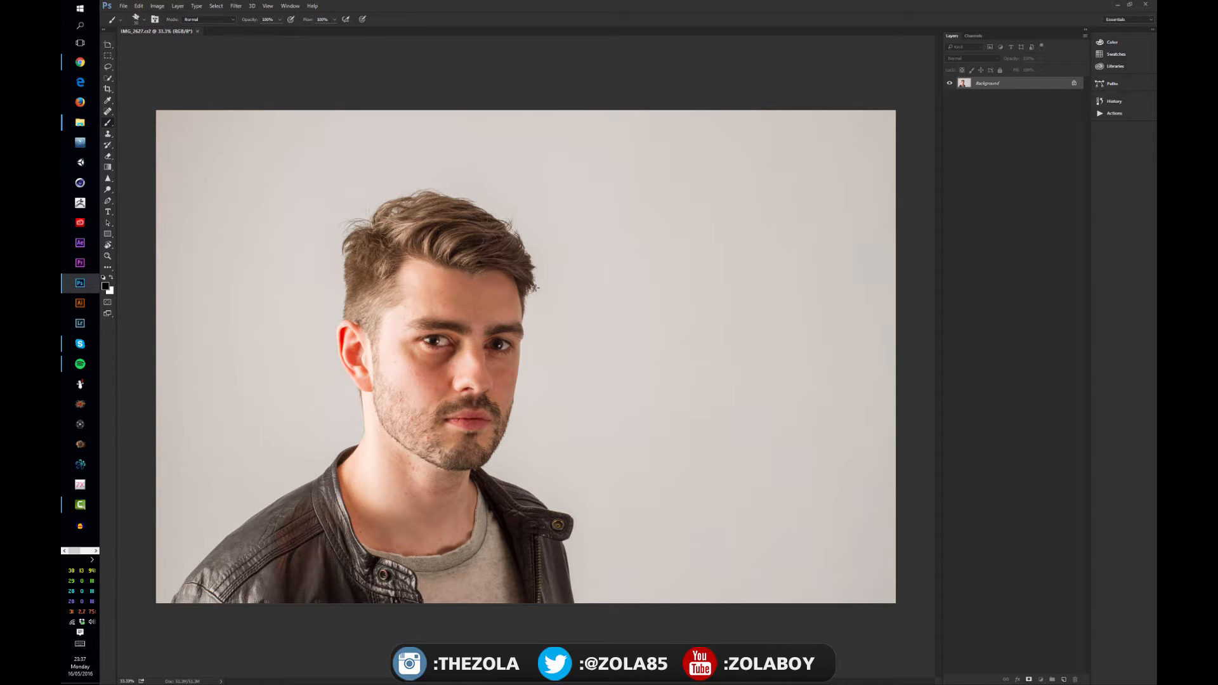
Duplicate the Background layer
left_click(245, 11)
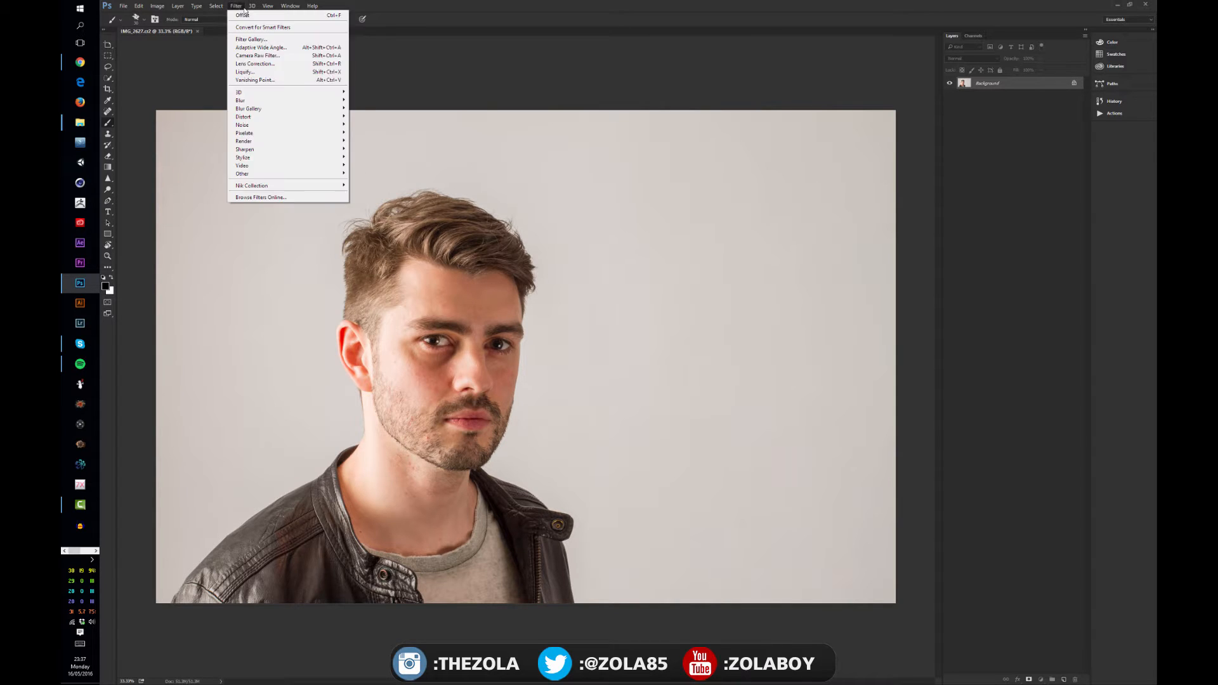
left_click(998, 100)
key("ctrl+j")
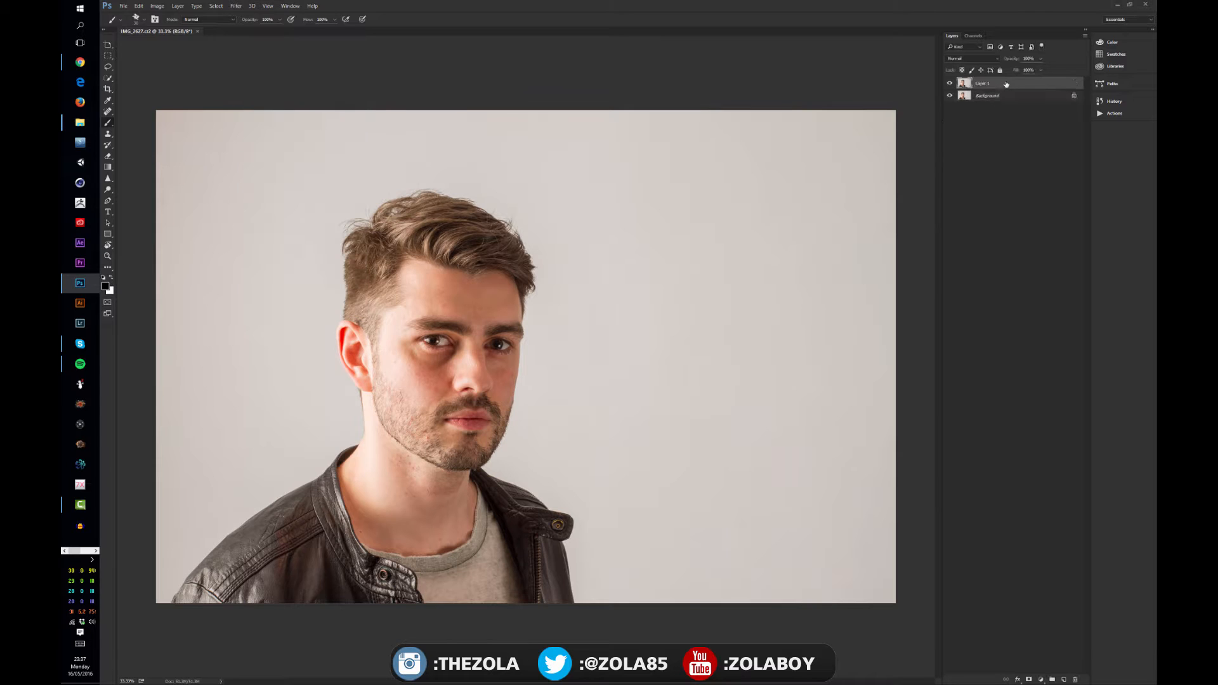
Inspect the portrait's skin, eye and hair detail at several zoom levels, including 1000%
left_click(235, 6)
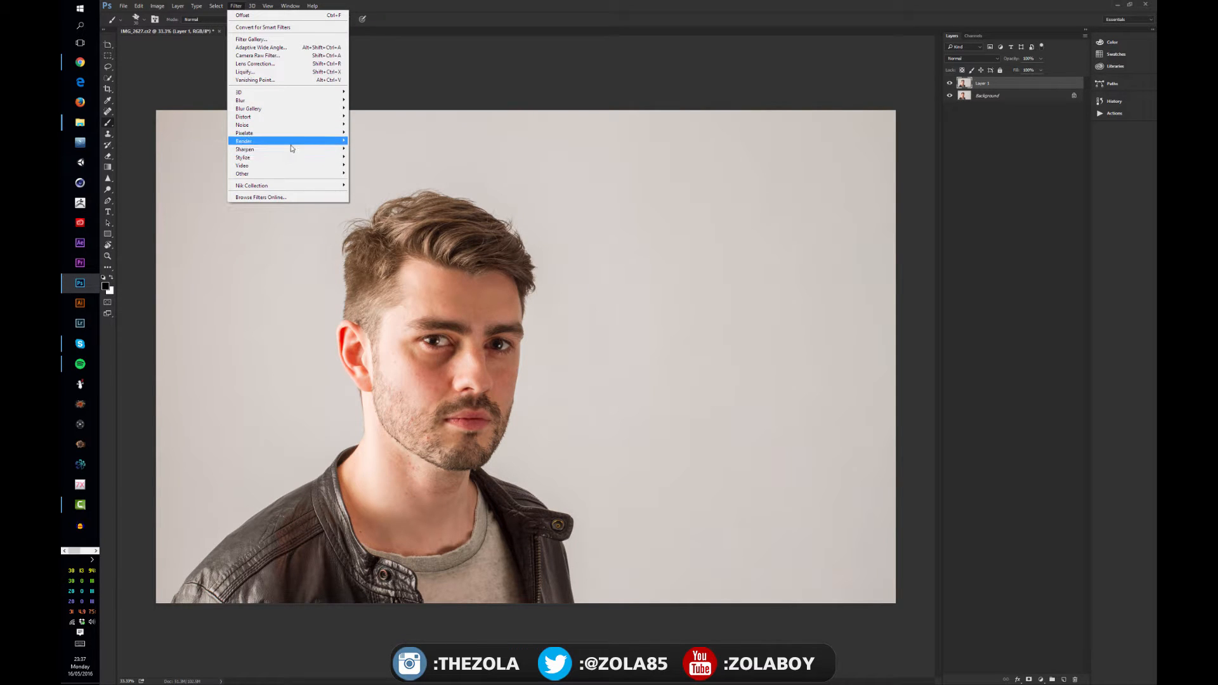
mouse_move(292, 150)
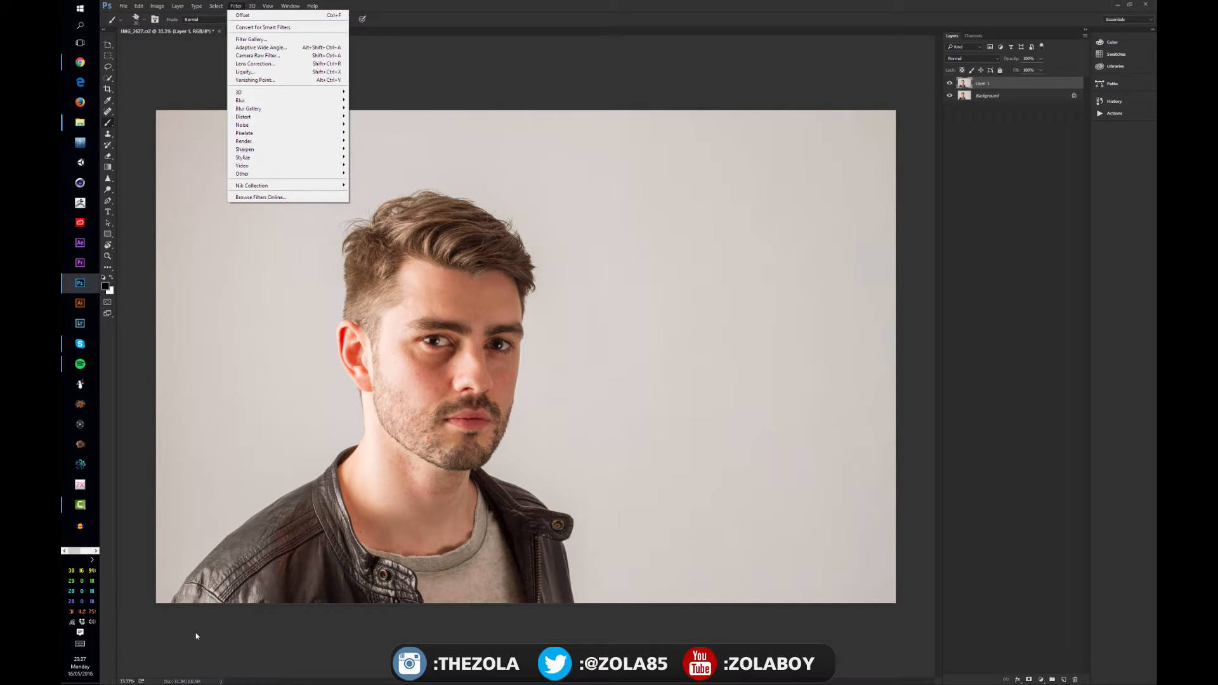
left_click(128, 681)
left_click(127, 681)
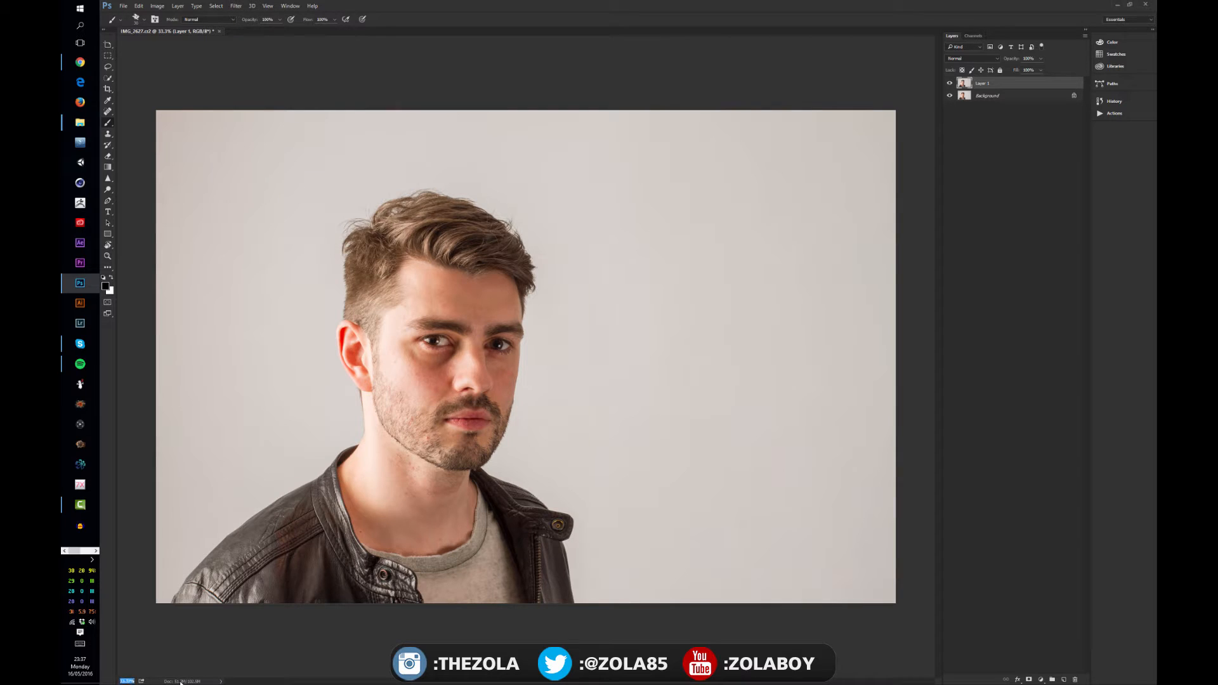
type("1000")
key("Return")
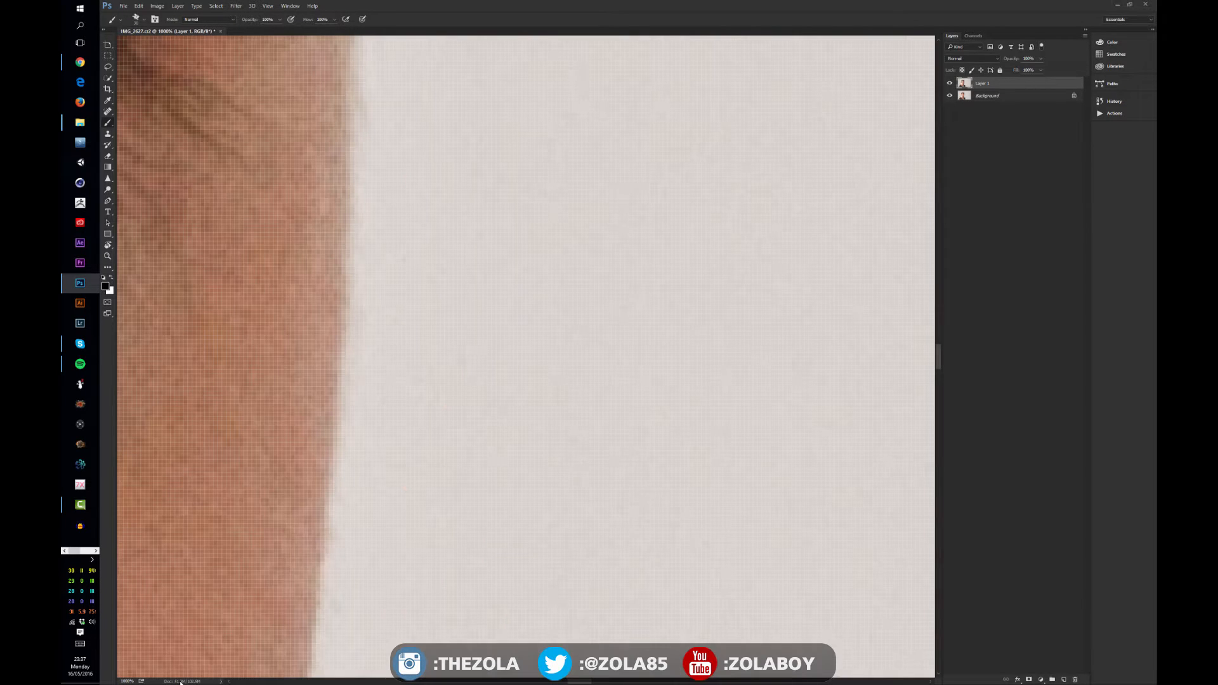
left_click(244, 556)
key("ctrl+z")
key("ctrl+1")
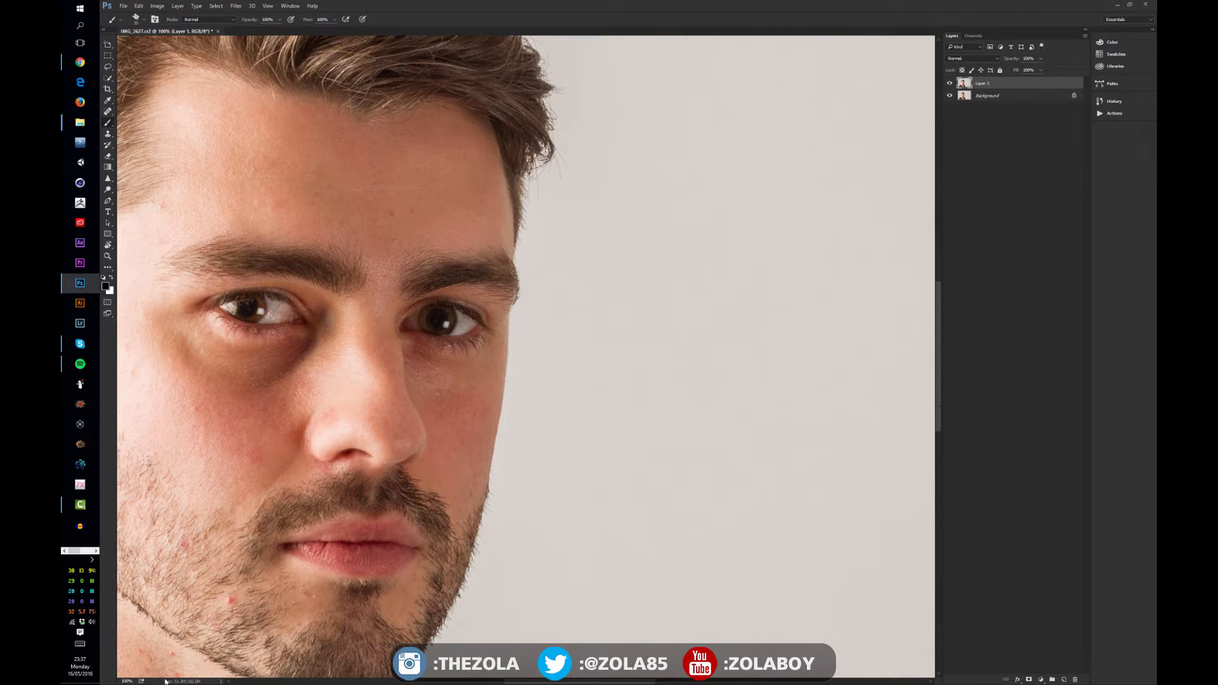
left_click_drag(480, 200, 598, 222)
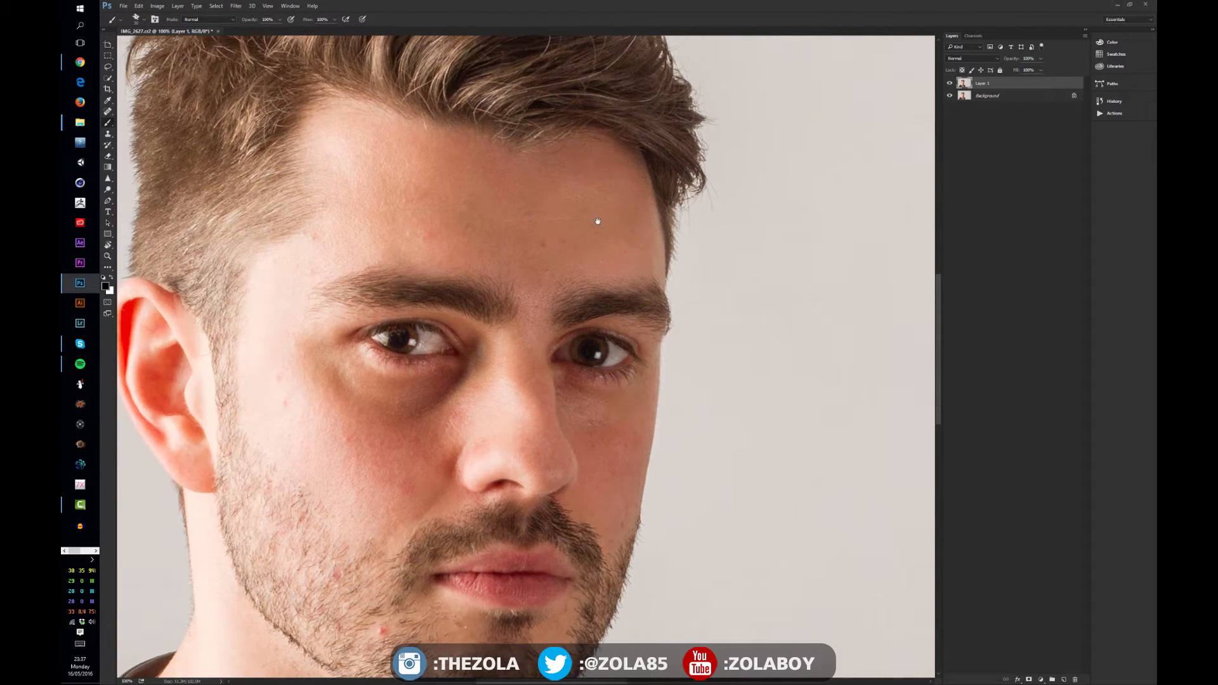
key("ctrl+plus")
key("ctrl+minus")
key("ctrl+plus")
key("ctrl+plus")
key("ctrl+plus")
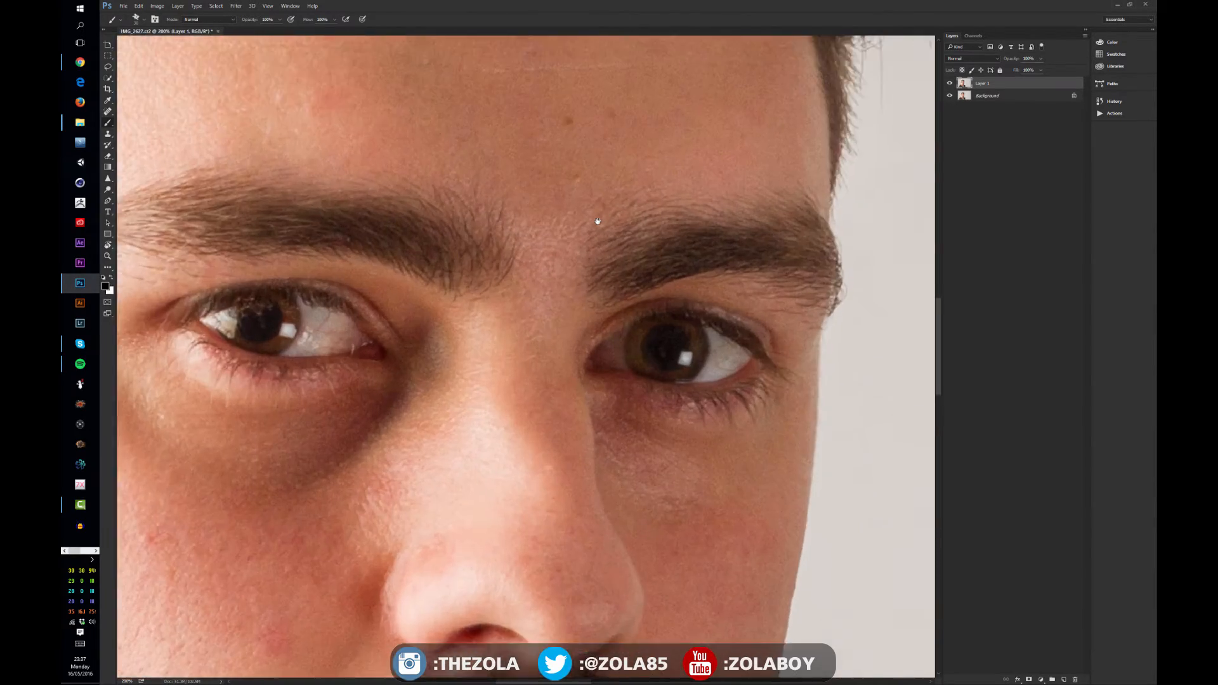
key("ctrl+minus")
key("ctrl+minus")
key("ctrl+minus")
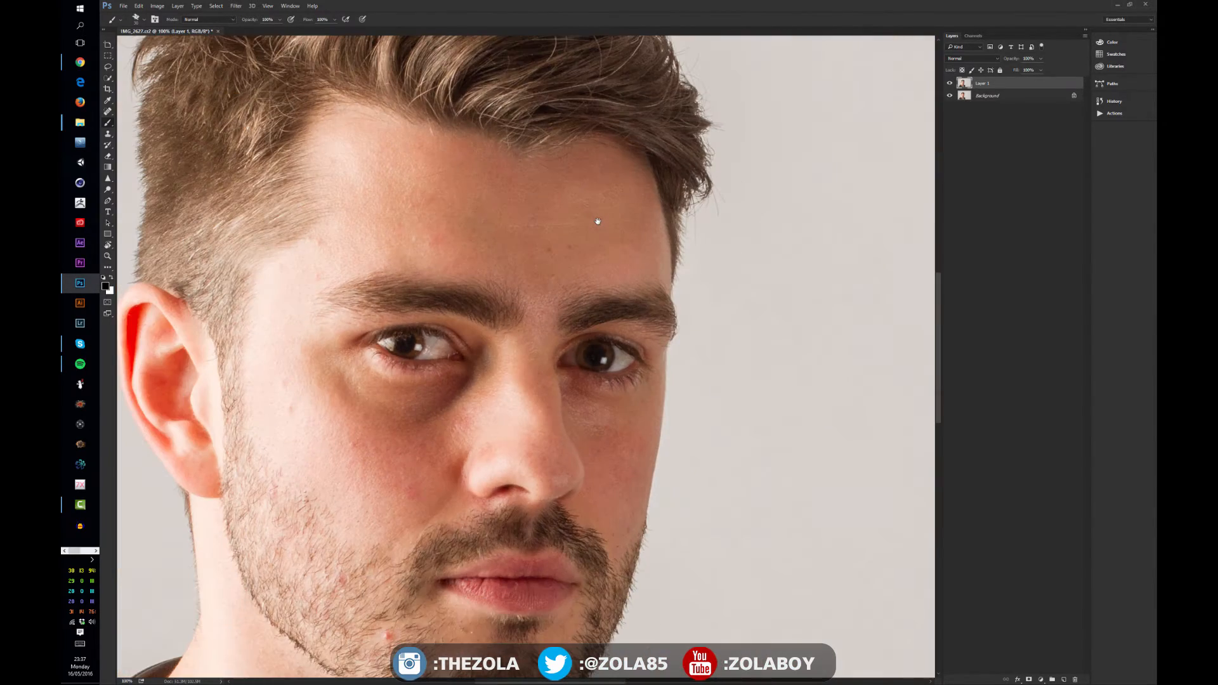
left_click_drag(496, 307, 512, 424)
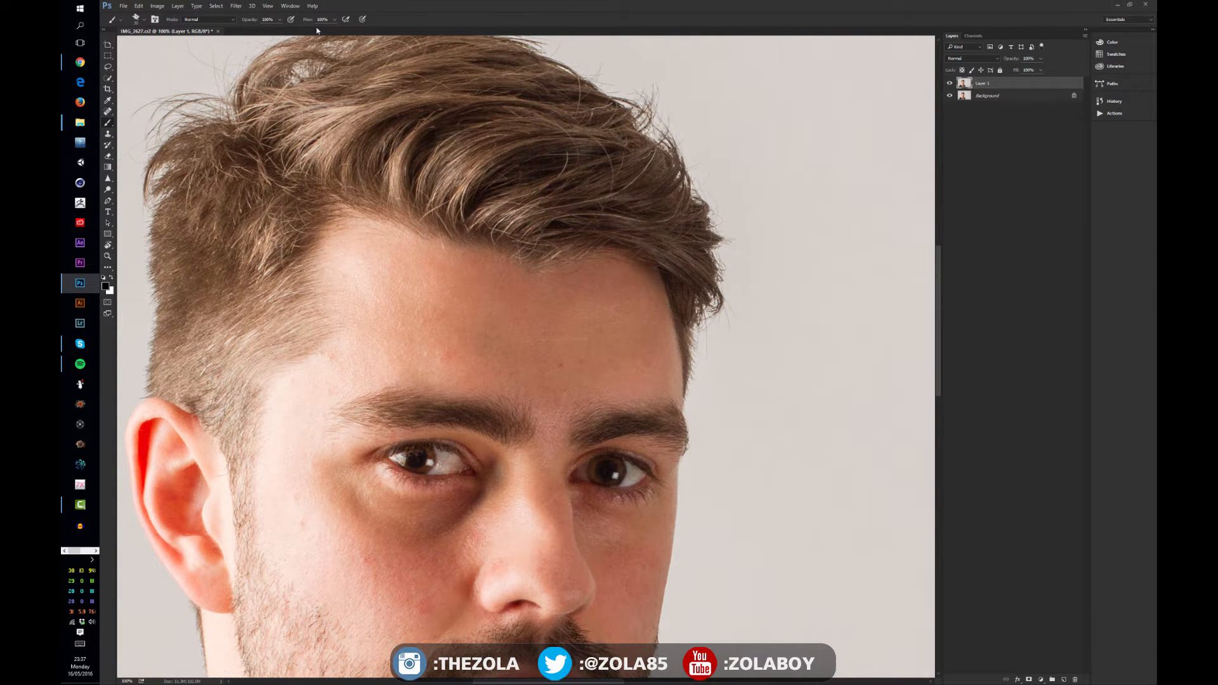
Open Unsharp Mask on Layer 1 and set its amount to 194%
left_click(238, 7)
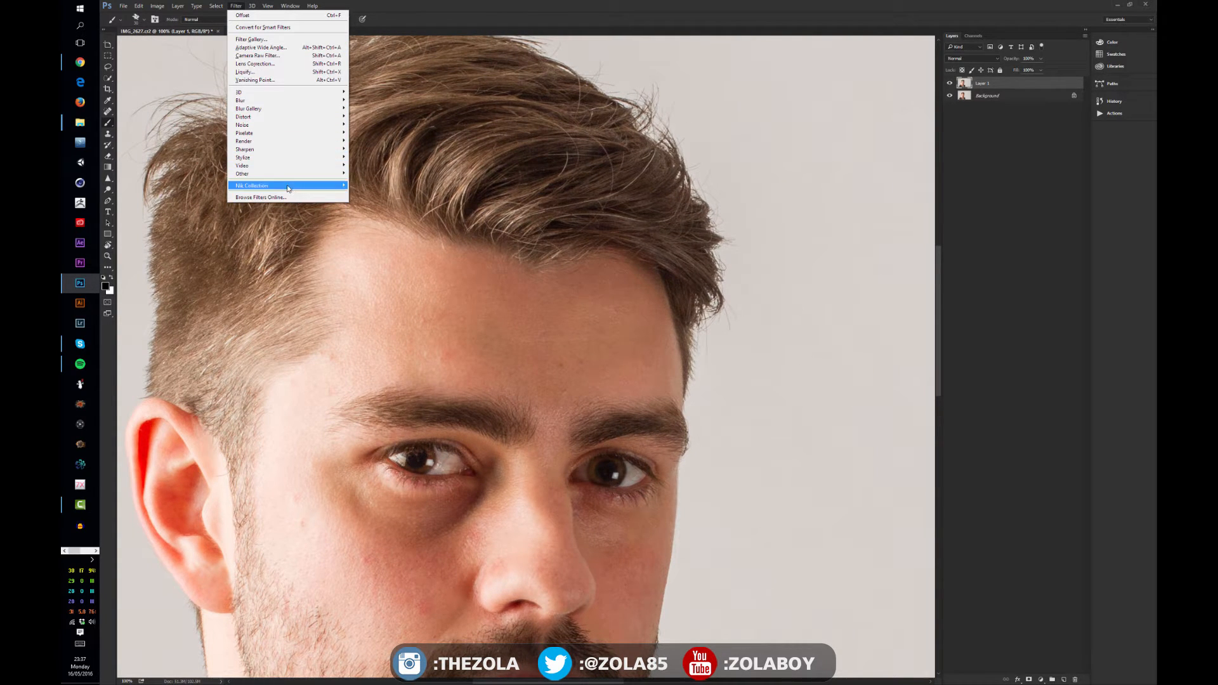
mouse_move(286, 175)
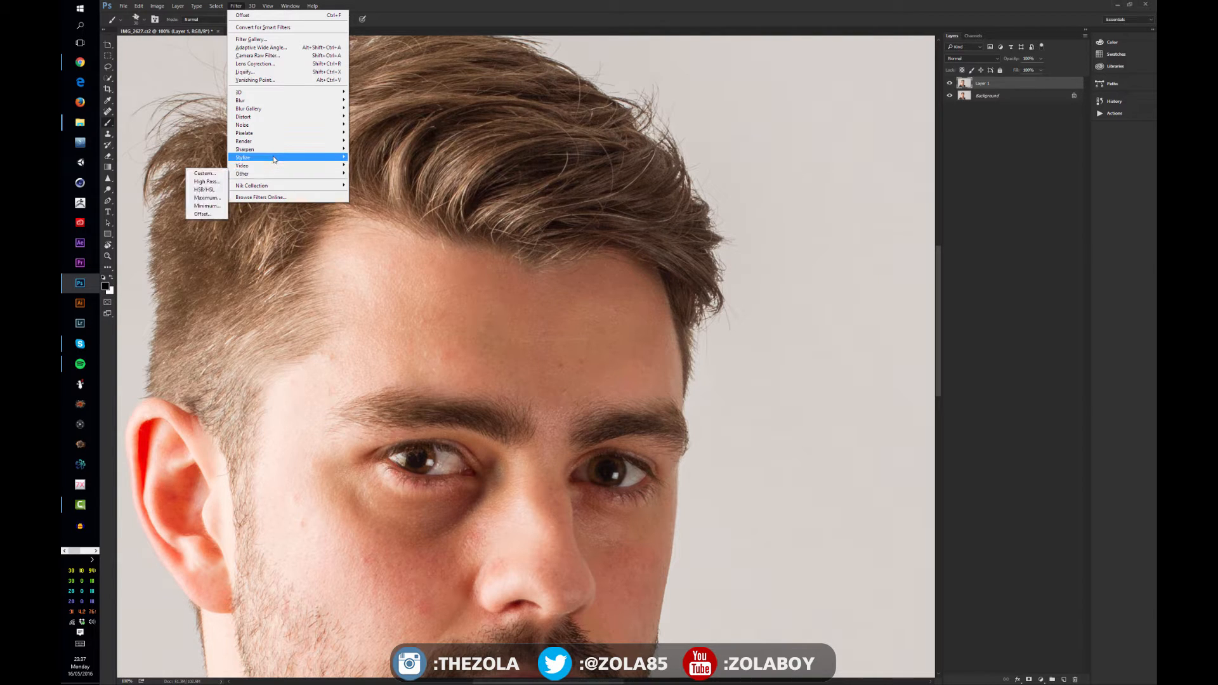
mouse_move(243, 152)
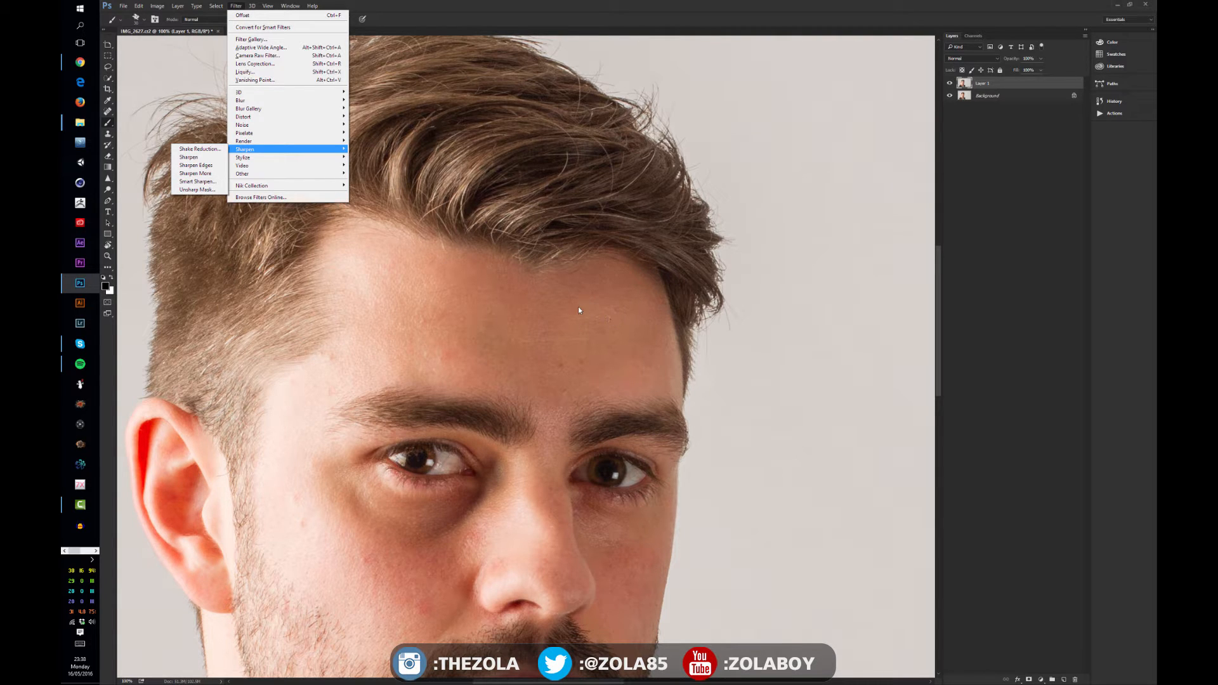
left_click(209, 189)
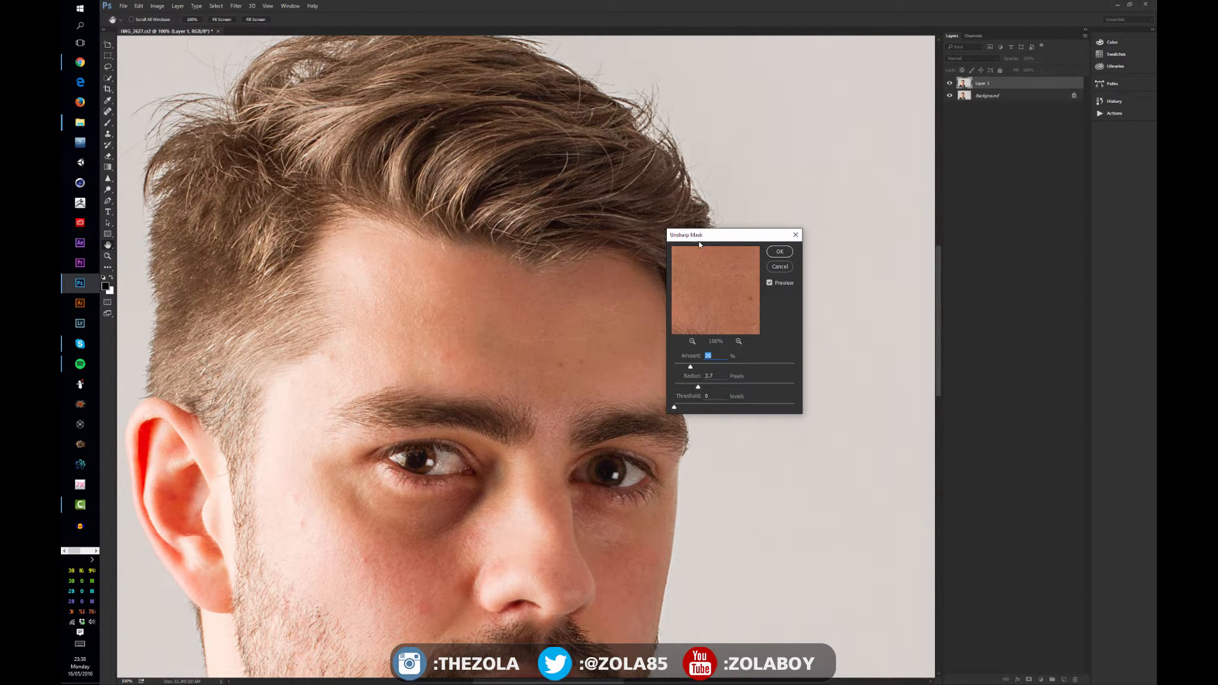
left_click_drag(699, 241, 482, 360)
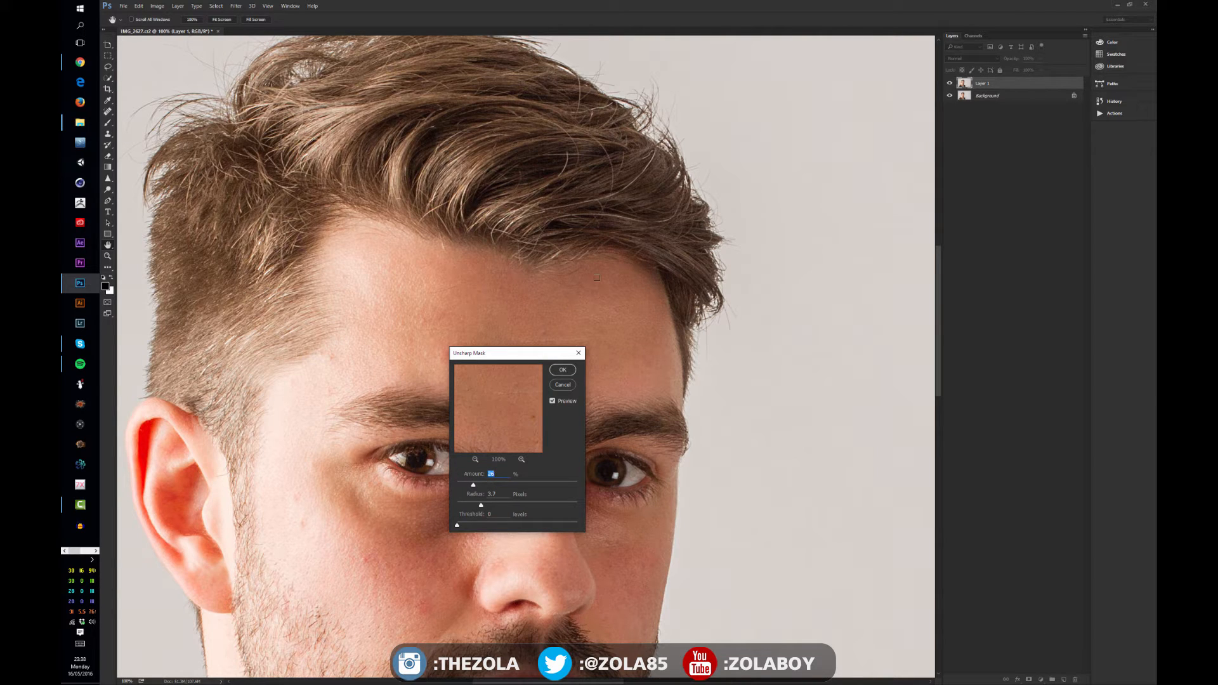
left_click(531, 485)
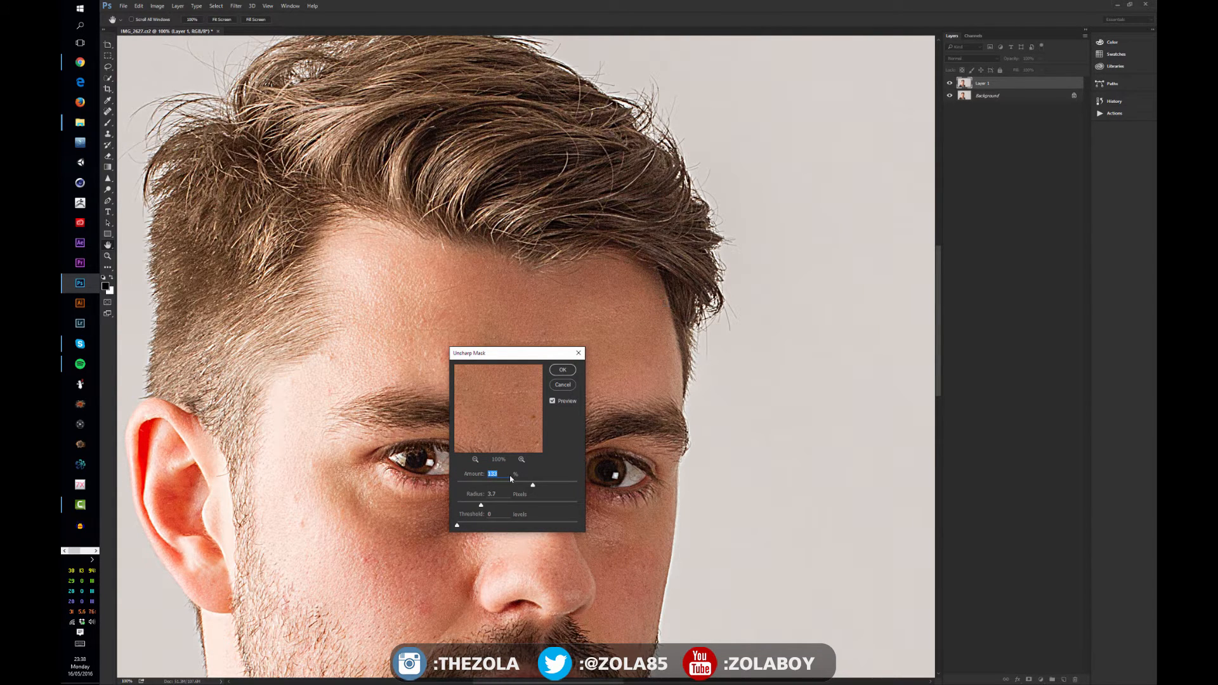
left_click_drag(587, 484, 595, 476)
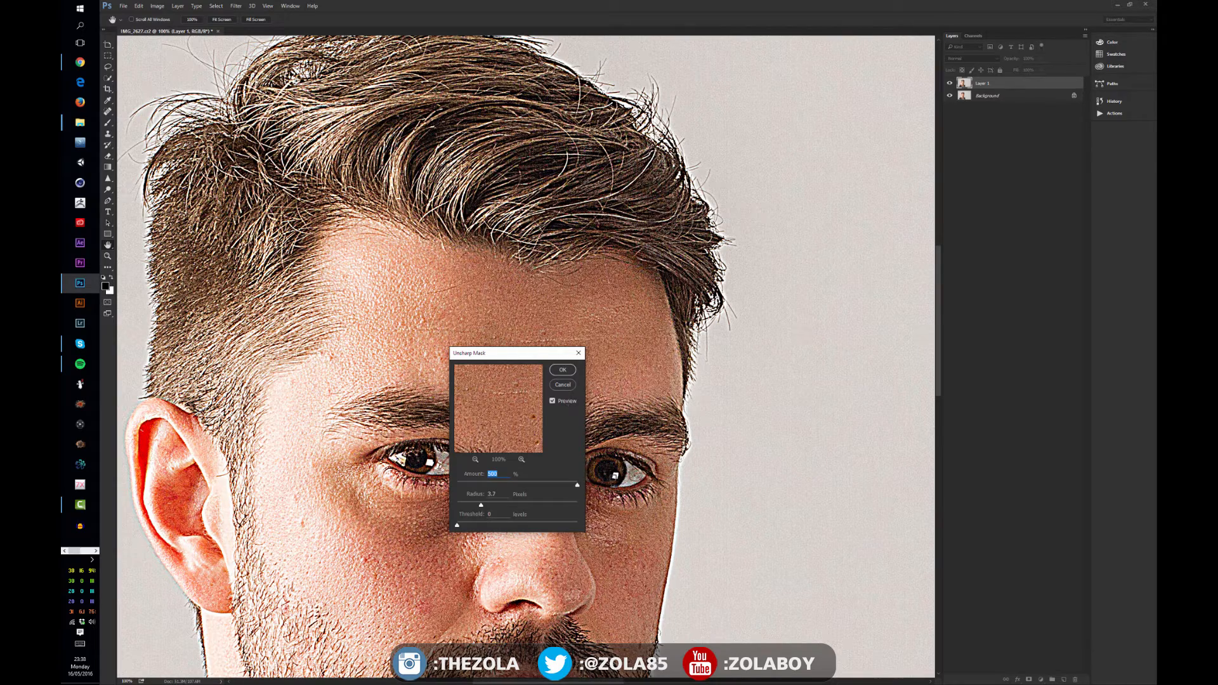
left_click_drag(577, 484, 552, 484)
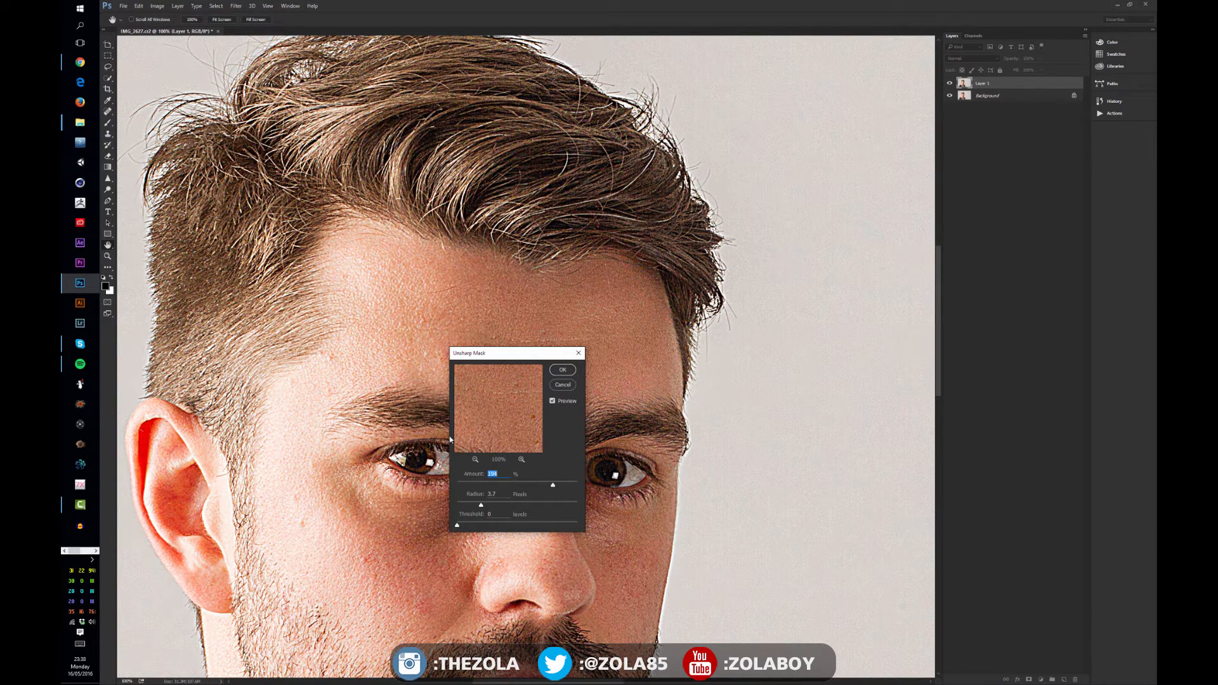
Adjust the Unsharp Mask radius to 3.8 pixels, then cancel the filter
left_click_drag(481, 505, 529, 506)
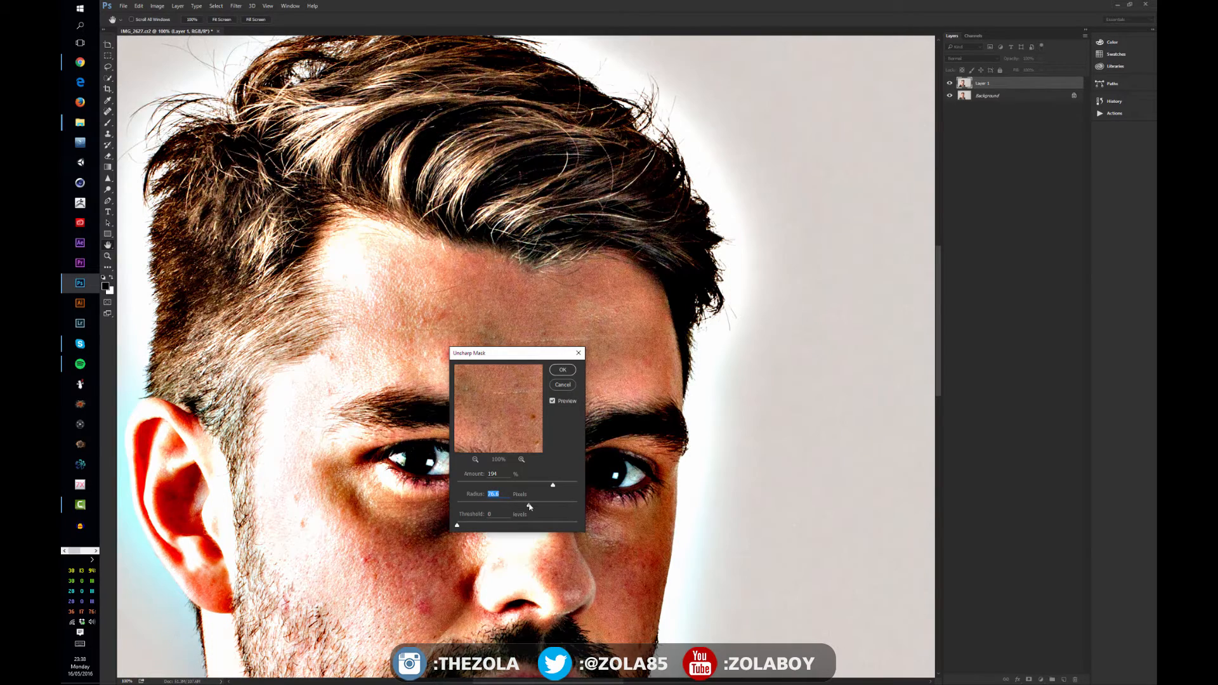
key("ctrl+minus")
key("ctrl+minus")
key("ctrl+minus")
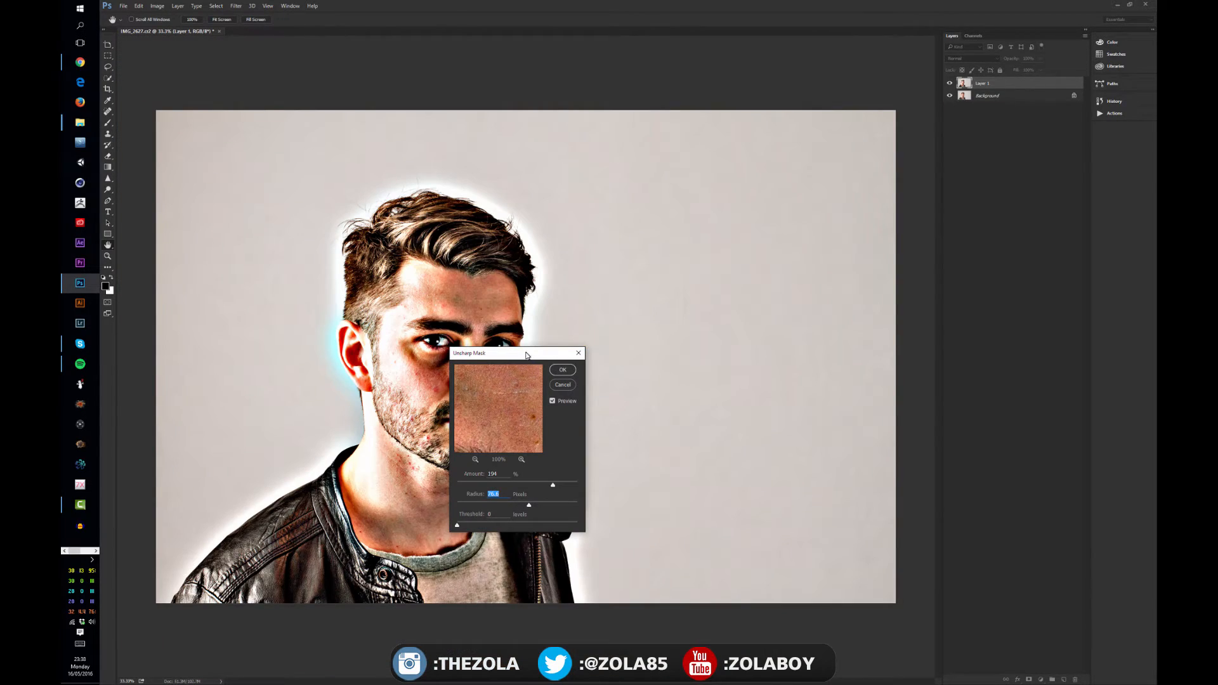
left_click_drag(528, 353, 631, 291)
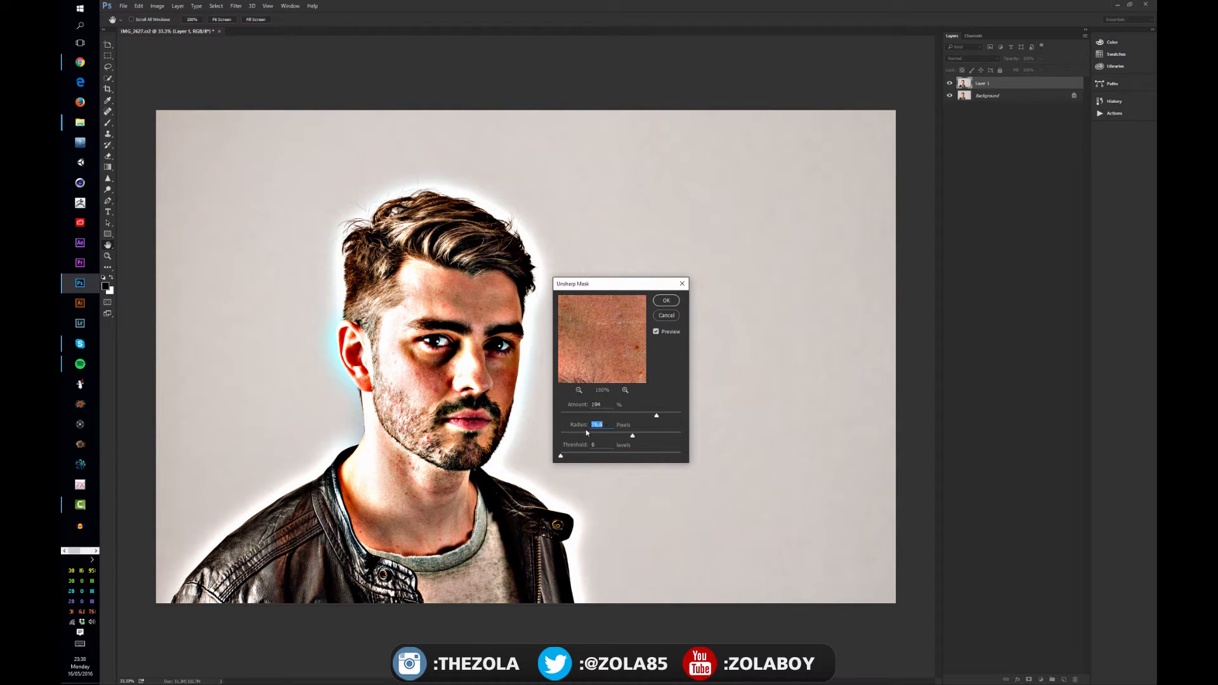
left_click_drag(594, 435, 561, 455)
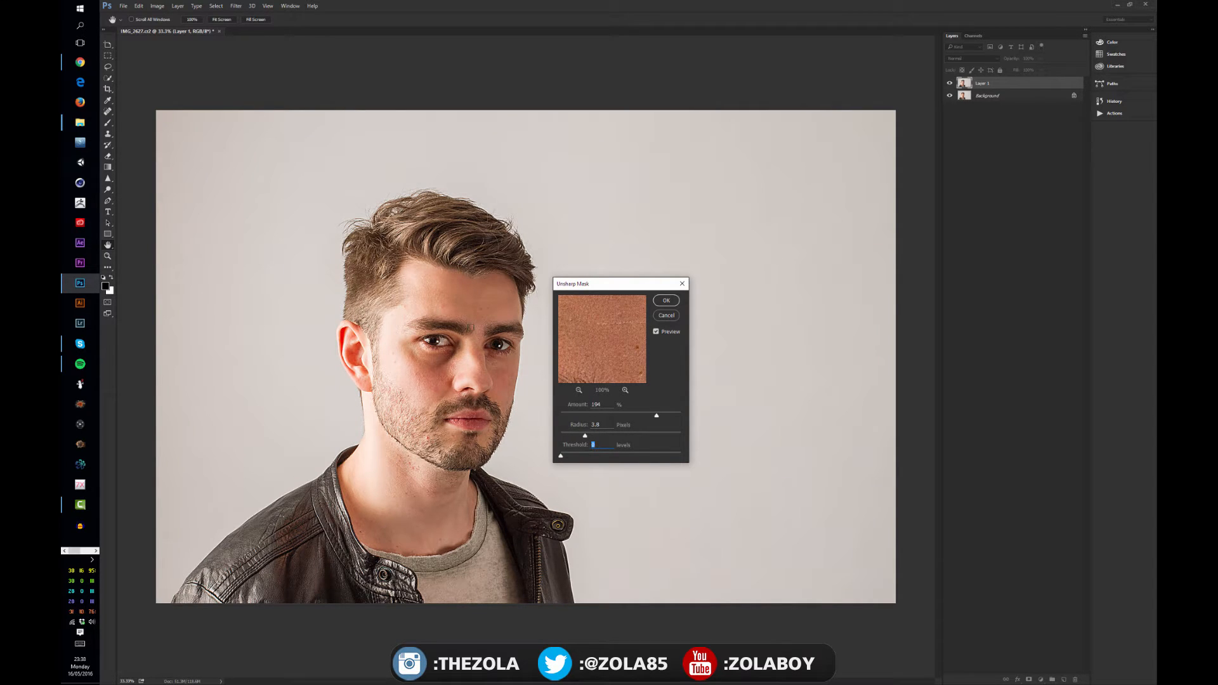
key("ctrl+plus")
key("ctrl+plus")
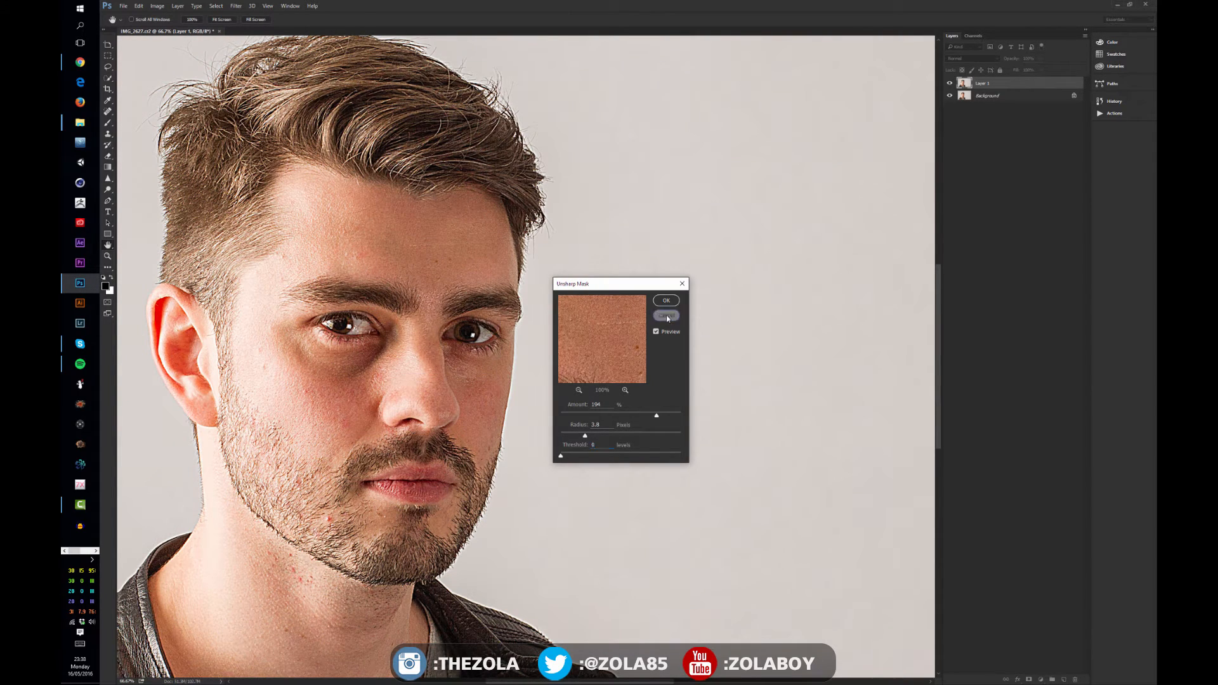
left_click(666, 316)
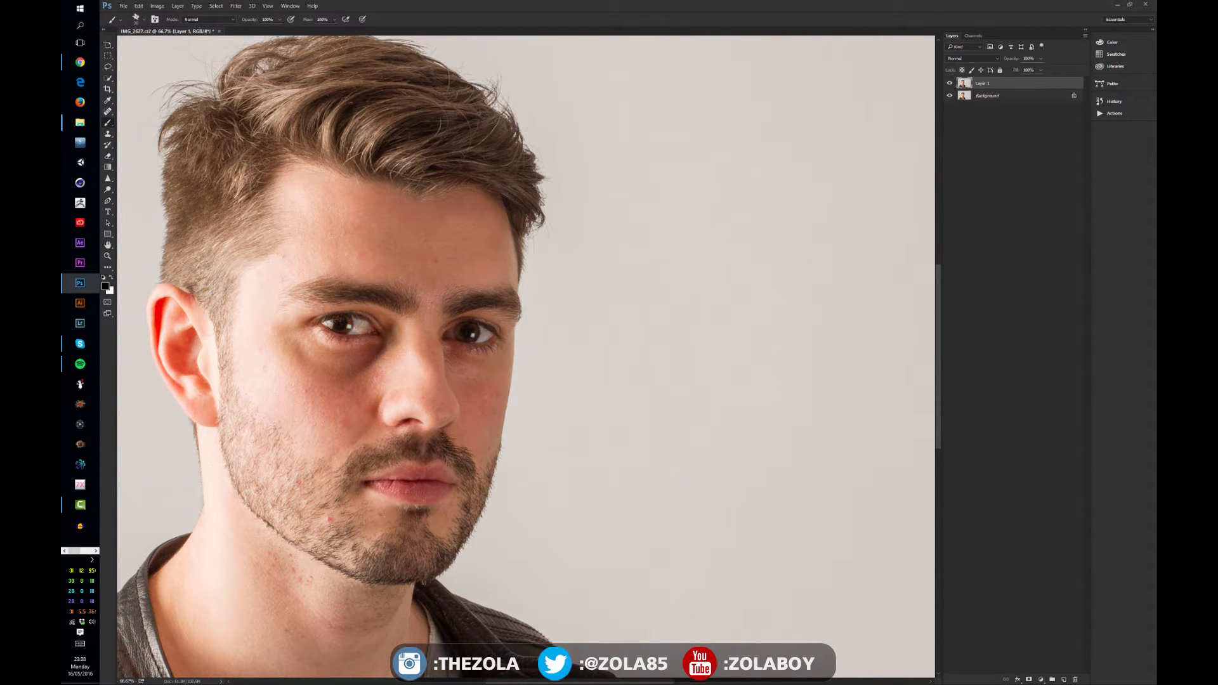
Hide Layer 1 and select the Background layer
key("v")
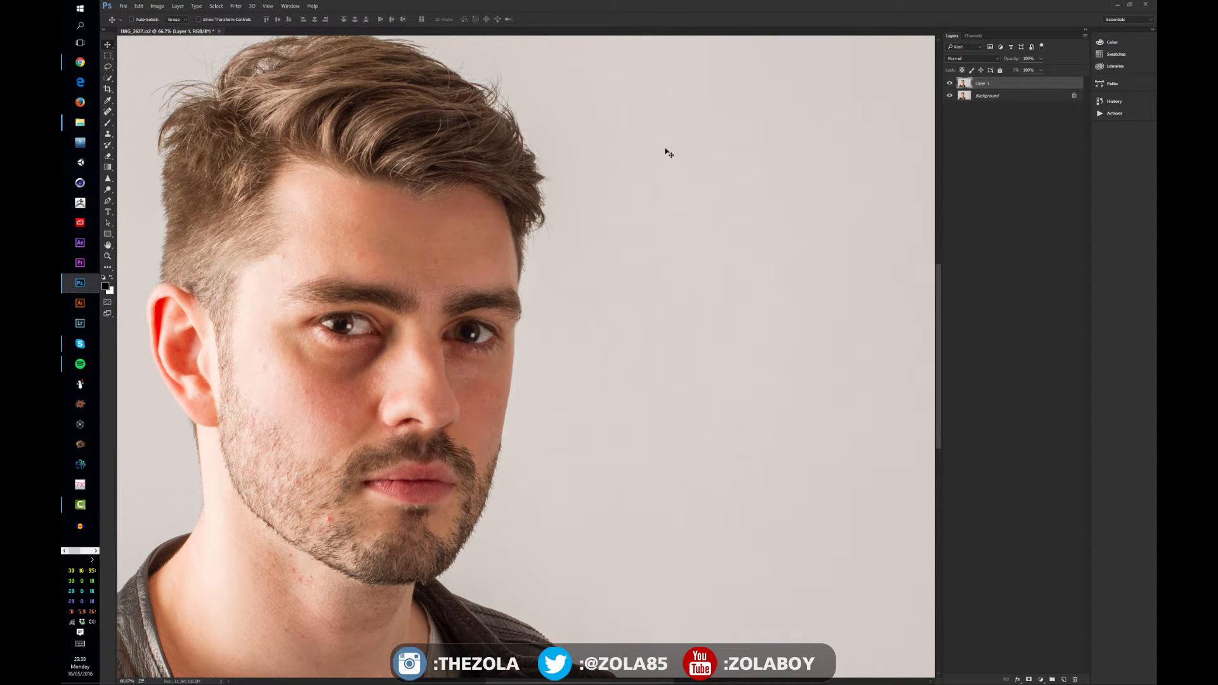
left_click(998, 83, "ctrl")
left_click(998, 83)
left_click(240, 9)
mouse_move(289, 174)
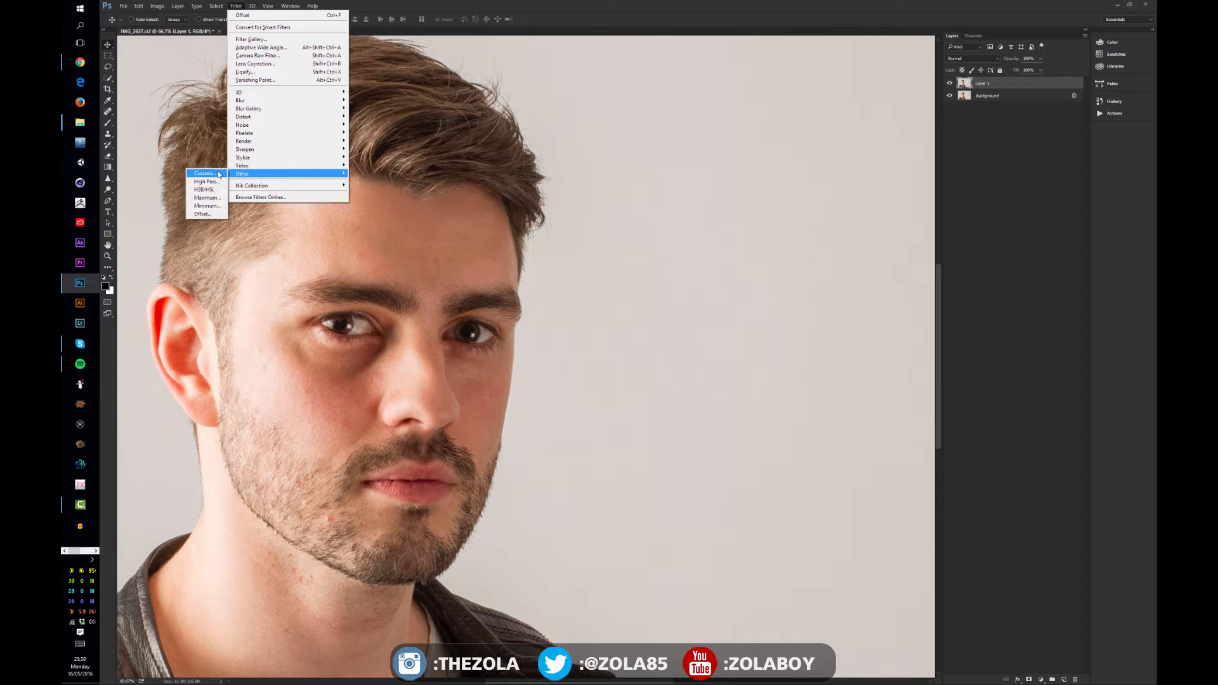
left_click(1001, 94)
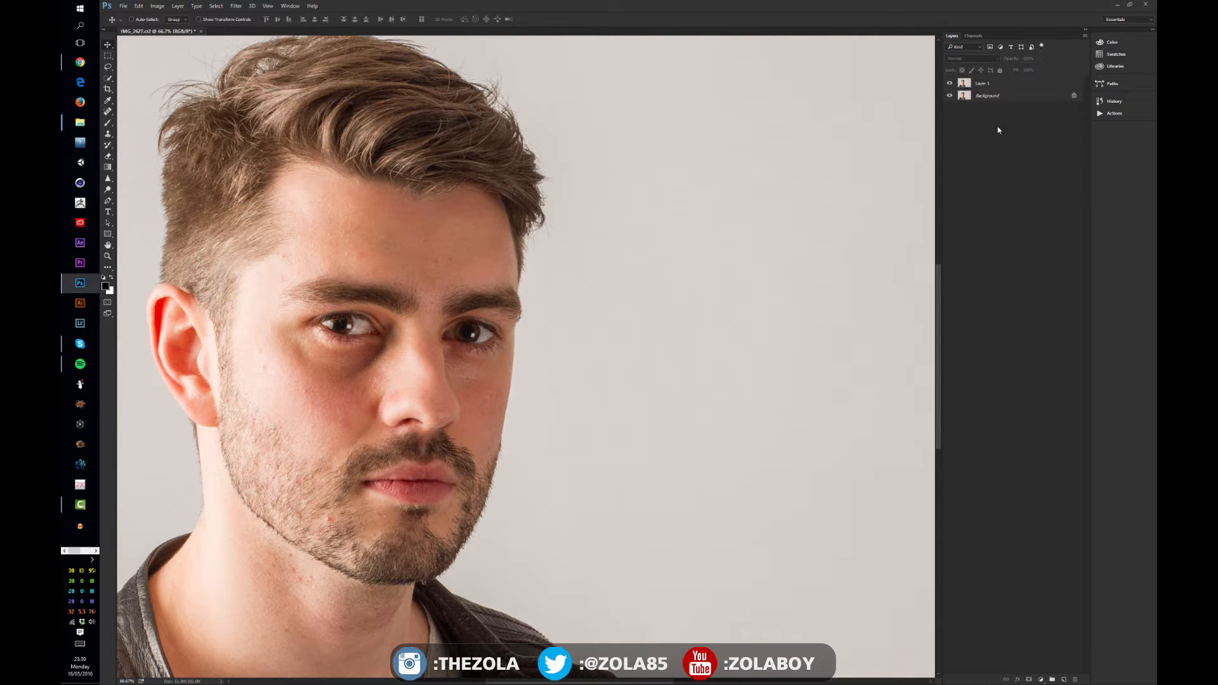
left_click(950, 84)
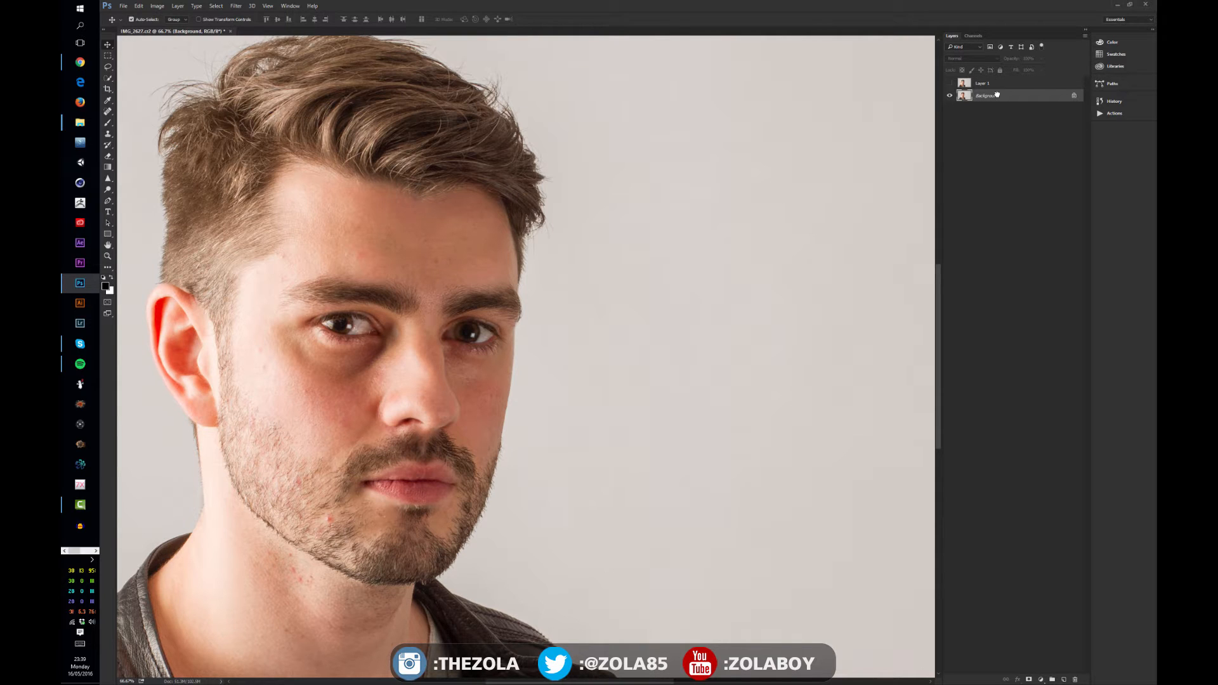
Duplicate the Background layer and open the High Pass filter on the copy
key("ctrl+j")
left_click(216, 5)
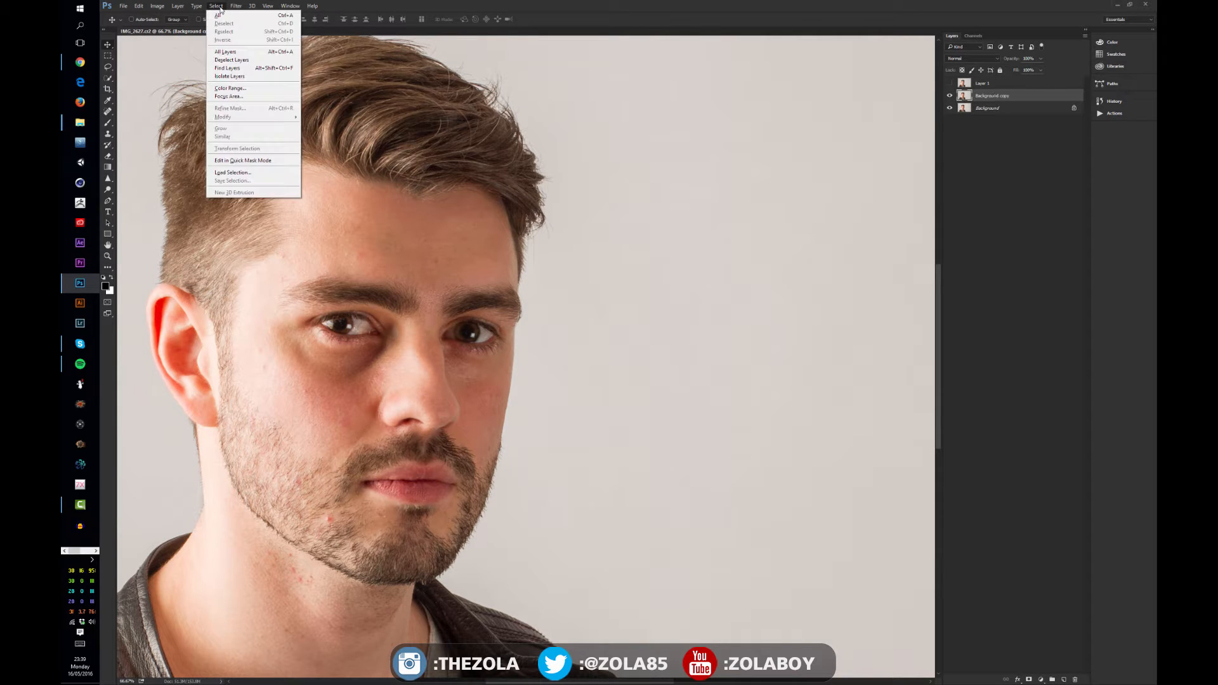
mouse_move(236, 5)
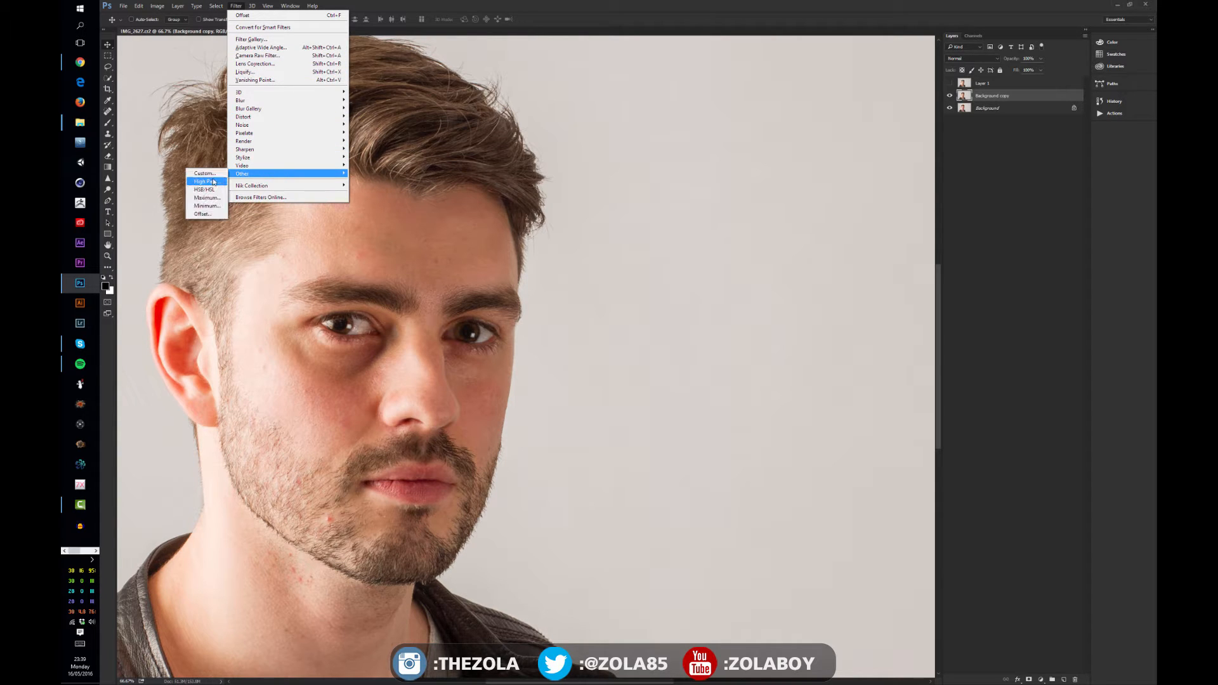
left_click(207, 182)
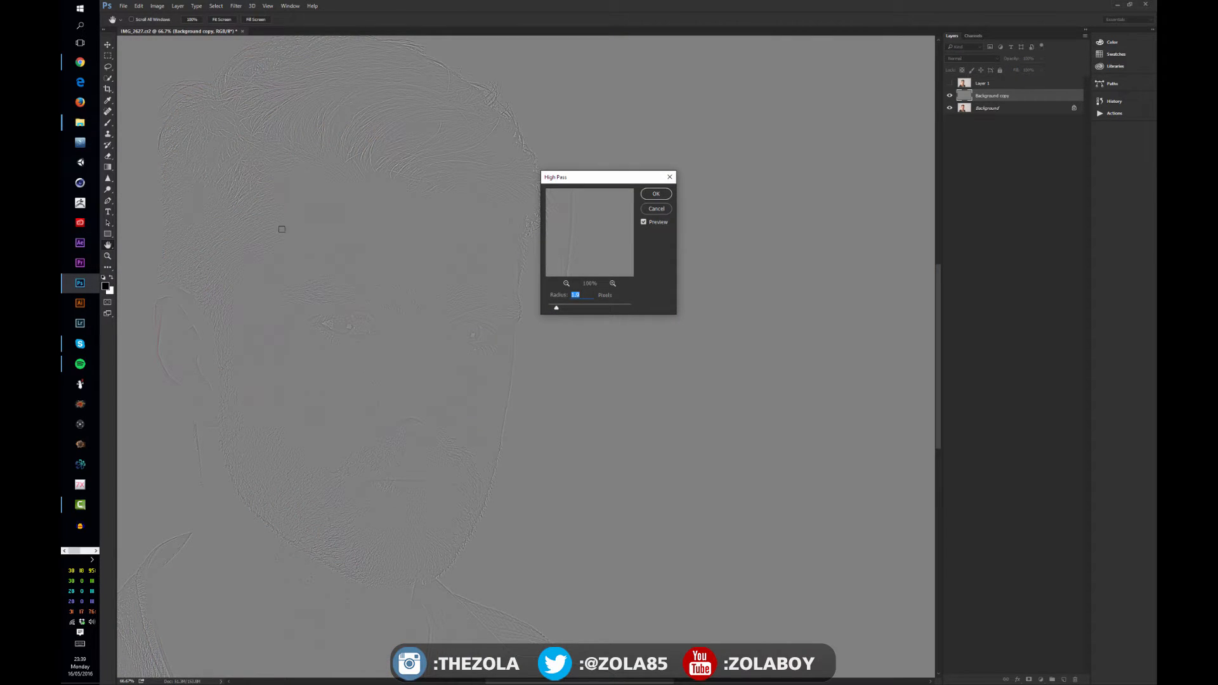
Adjust the High Pass radius slightly while checking the preview at several zoom levels, and apply the filter
key("ctrl+minus")
key("ctrl+minus")
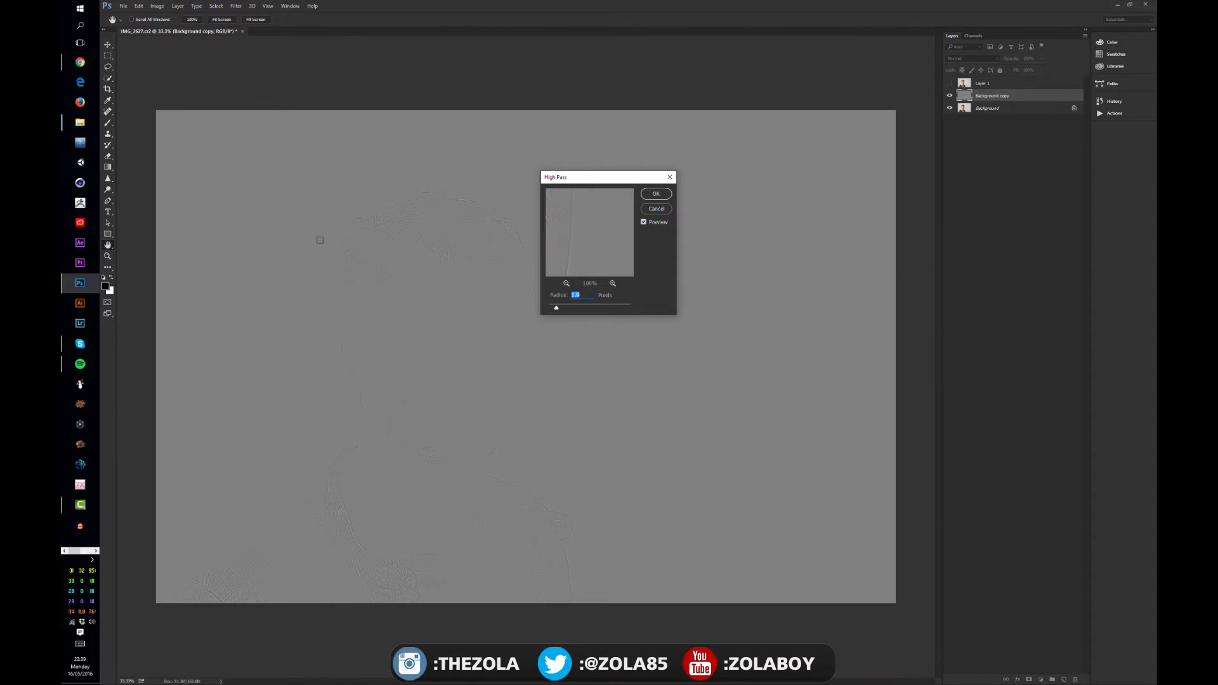
key("ctrl+minus")
key("ctrl+plus")
key("ctrl+plus")
key("ctrl+plus")
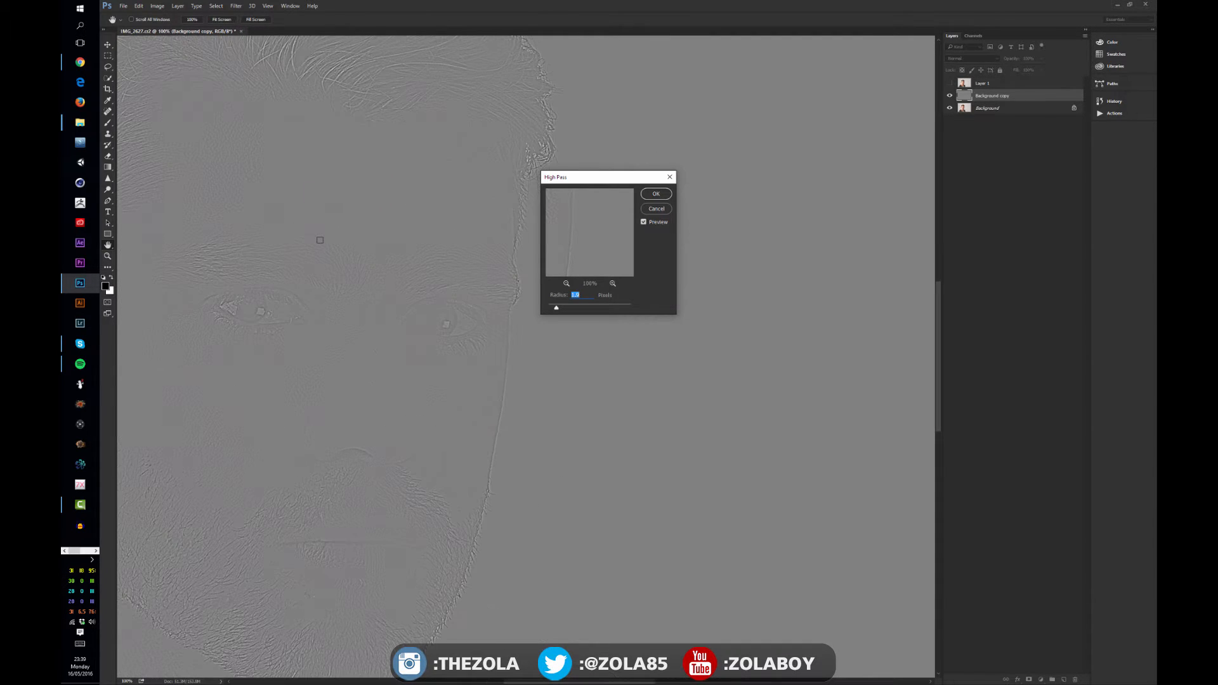
key("ctrl+minus")
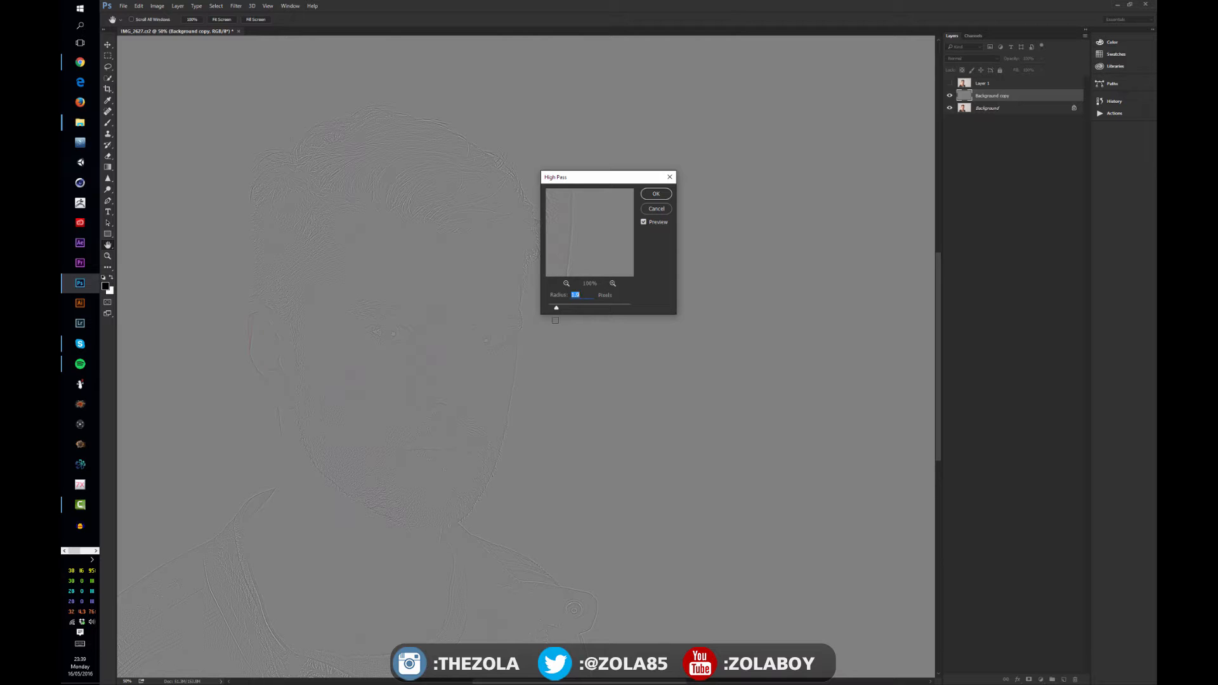
mouse_move(556, 309)
left_mouse_down()
mouse_move(627, 310)
mouse_move(560, 305)
left_mouse_up()
left_click(655, 196)
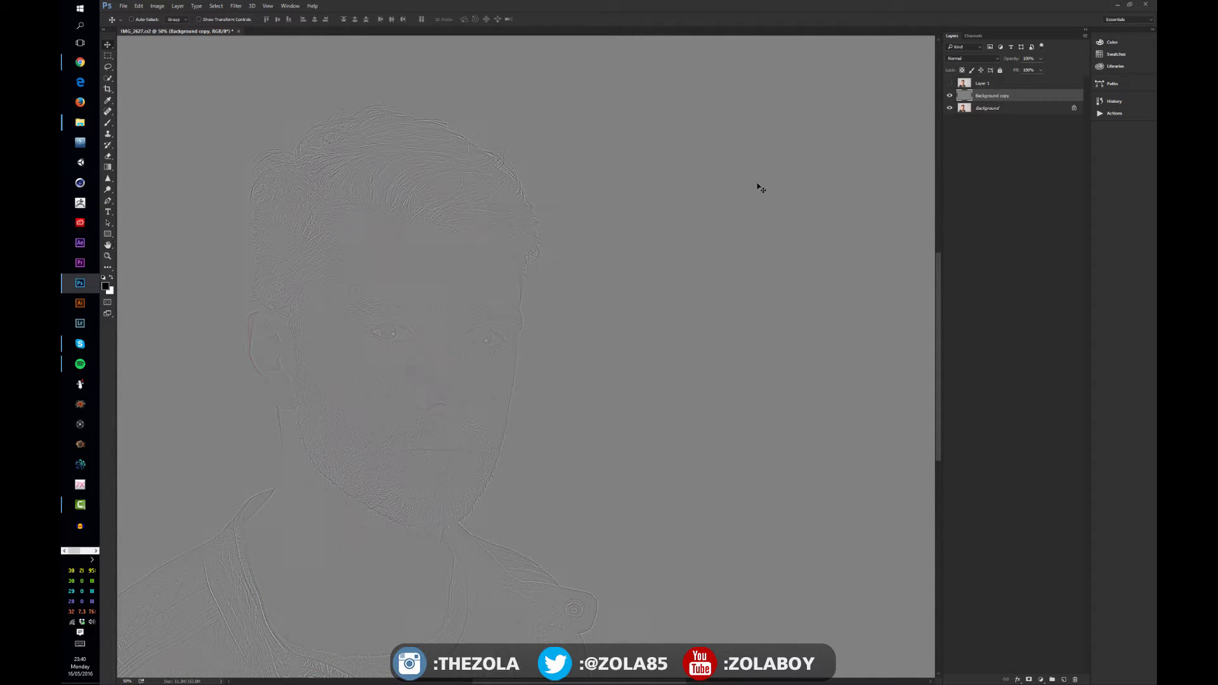
Set the high-pass Background copy layer's blend mode to Overlay
left_click(971, 59)
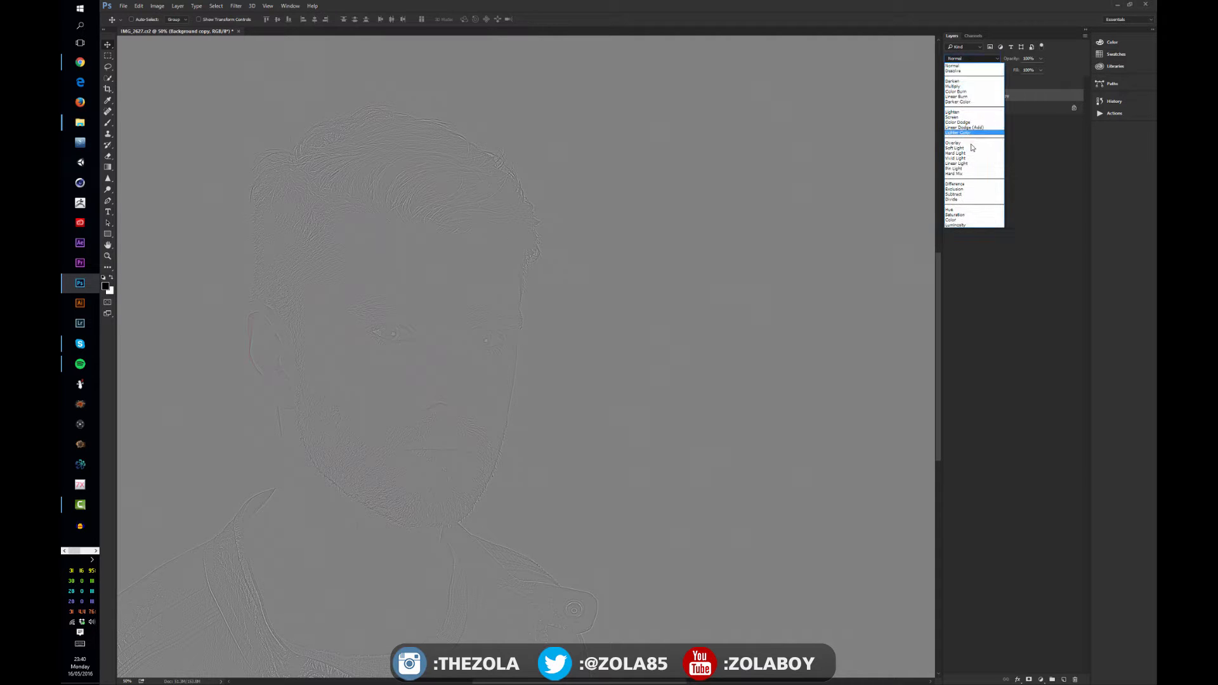
left_click(968, 144)
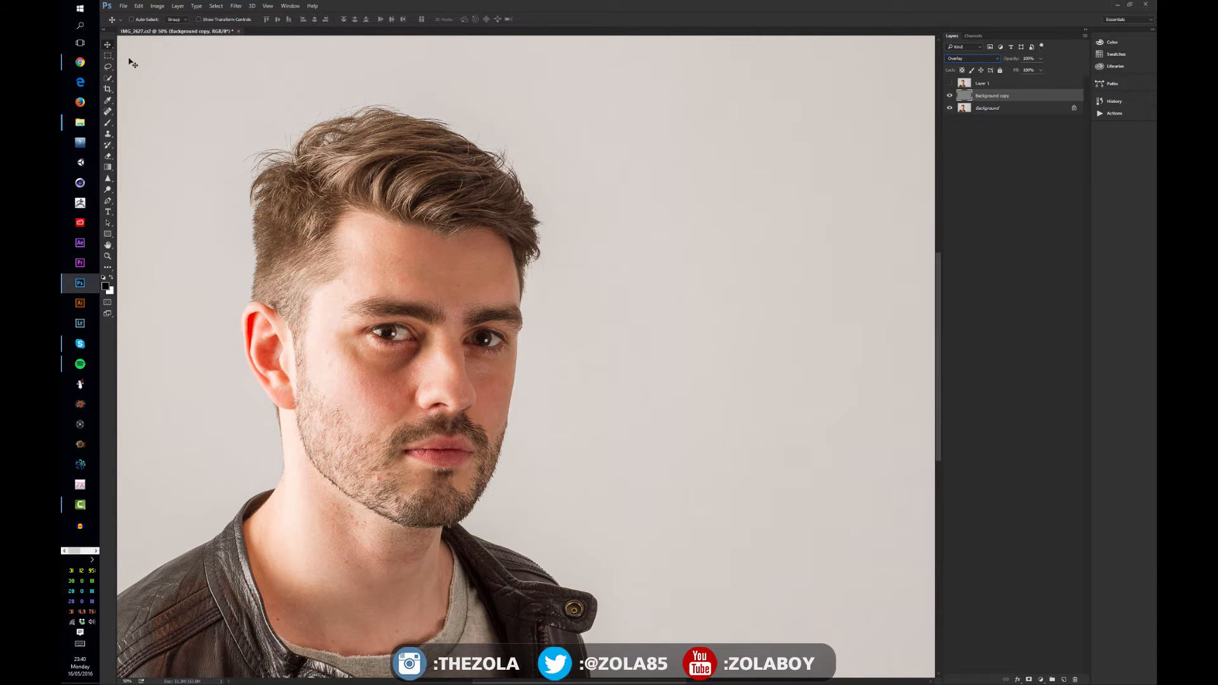
key("ctrl")
key("ctrl+plus")
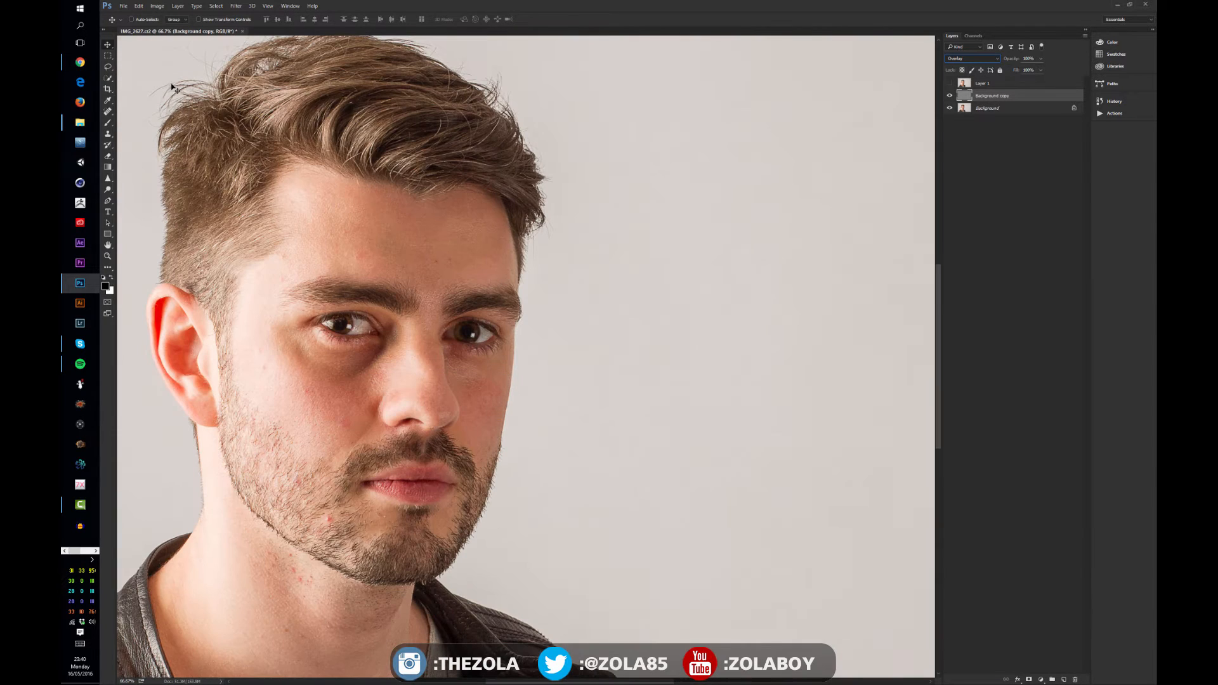
Add a new layer above Layer 1 and set its blend mode to Overlay
left_click(994, 178)
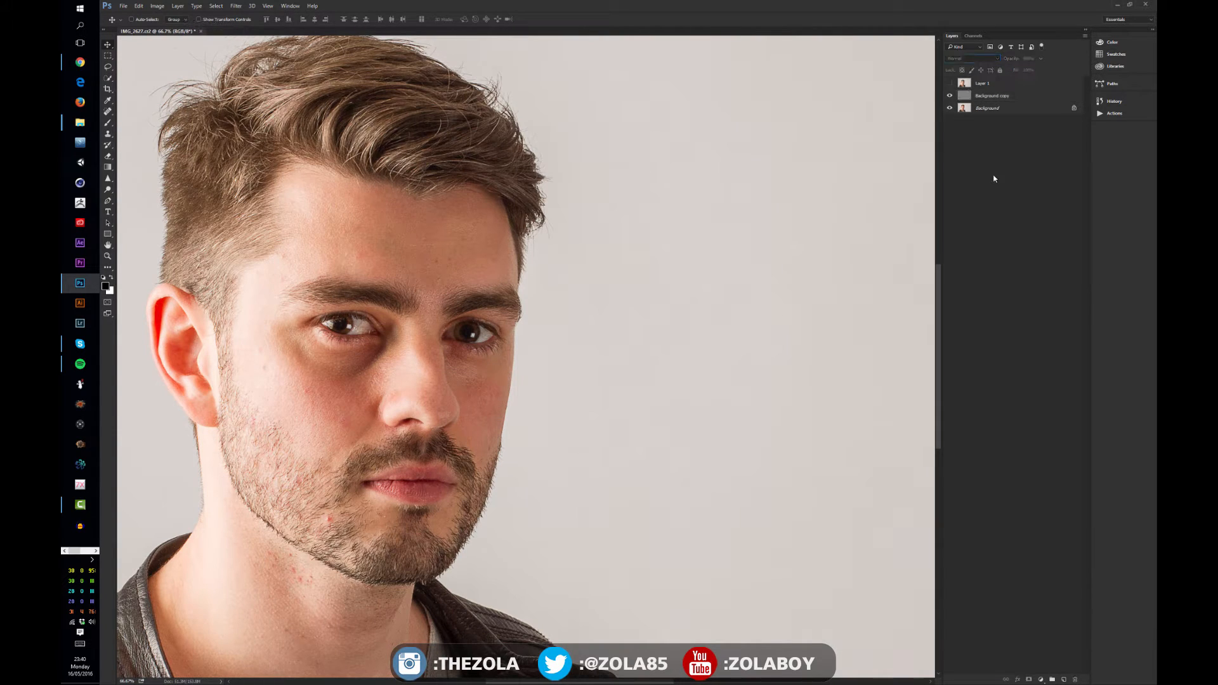
left_click(997, 85)
left_click(1065, 679)
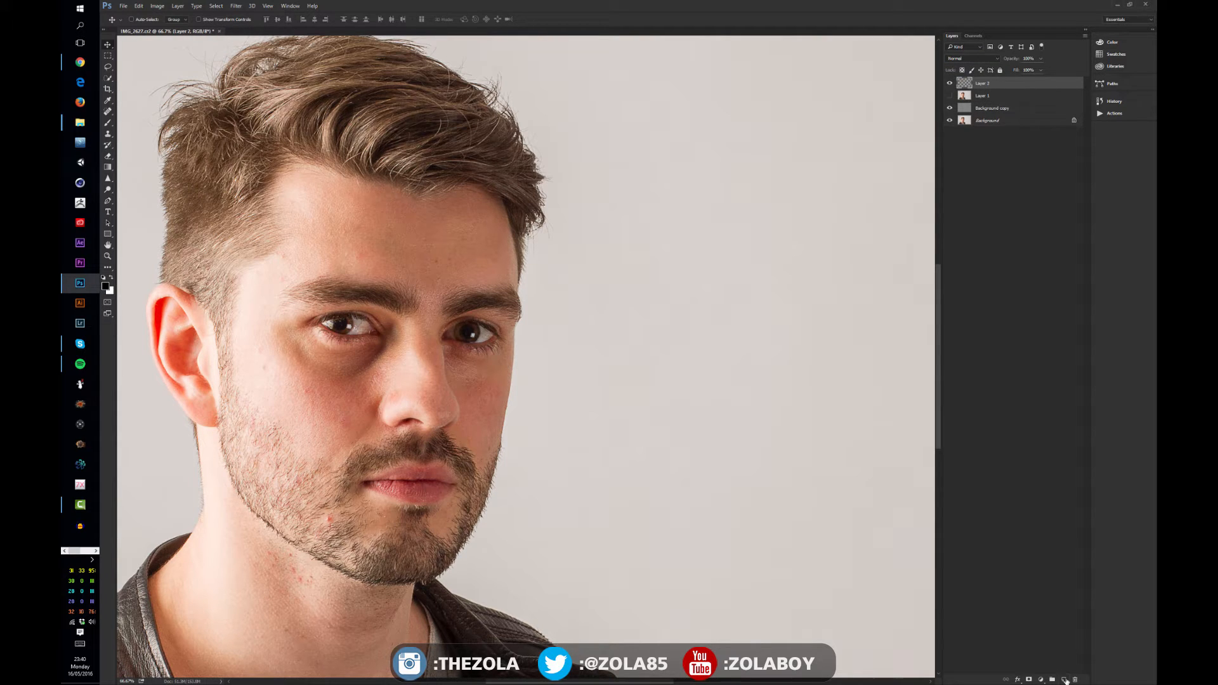
left_click(958, 59)
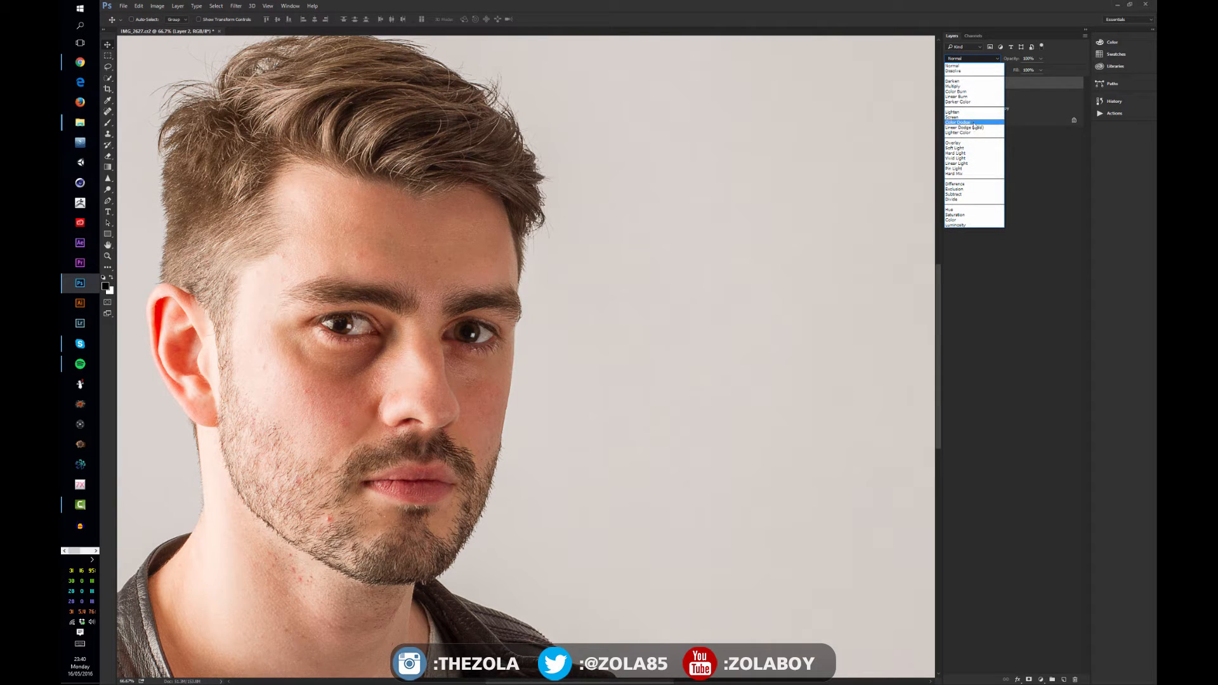
left_click(960, 143)
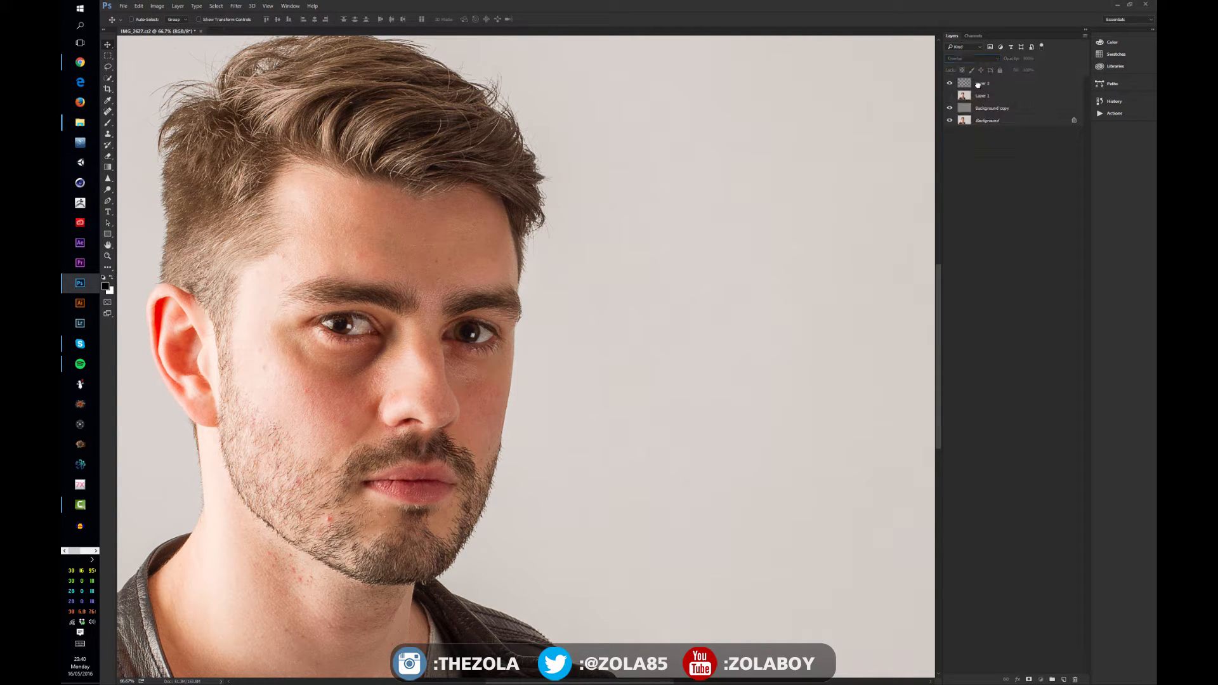
Fill the new layer with 50% Gray
key("shift+F5")
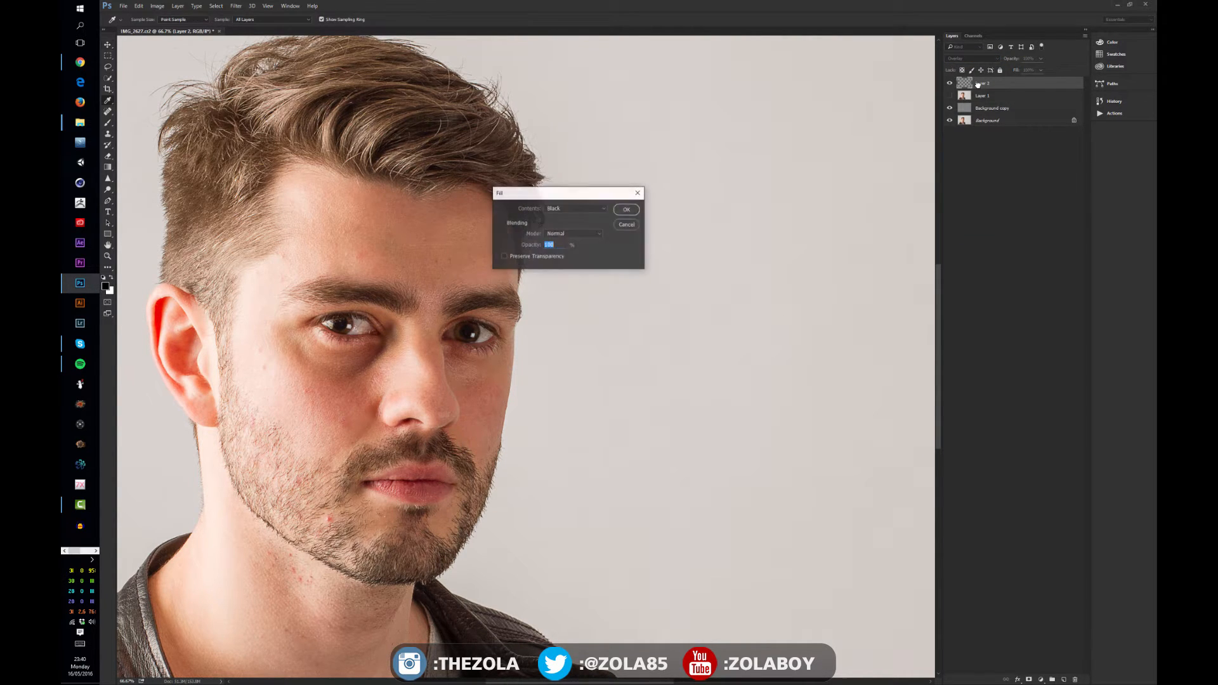
left_click(578, 210)
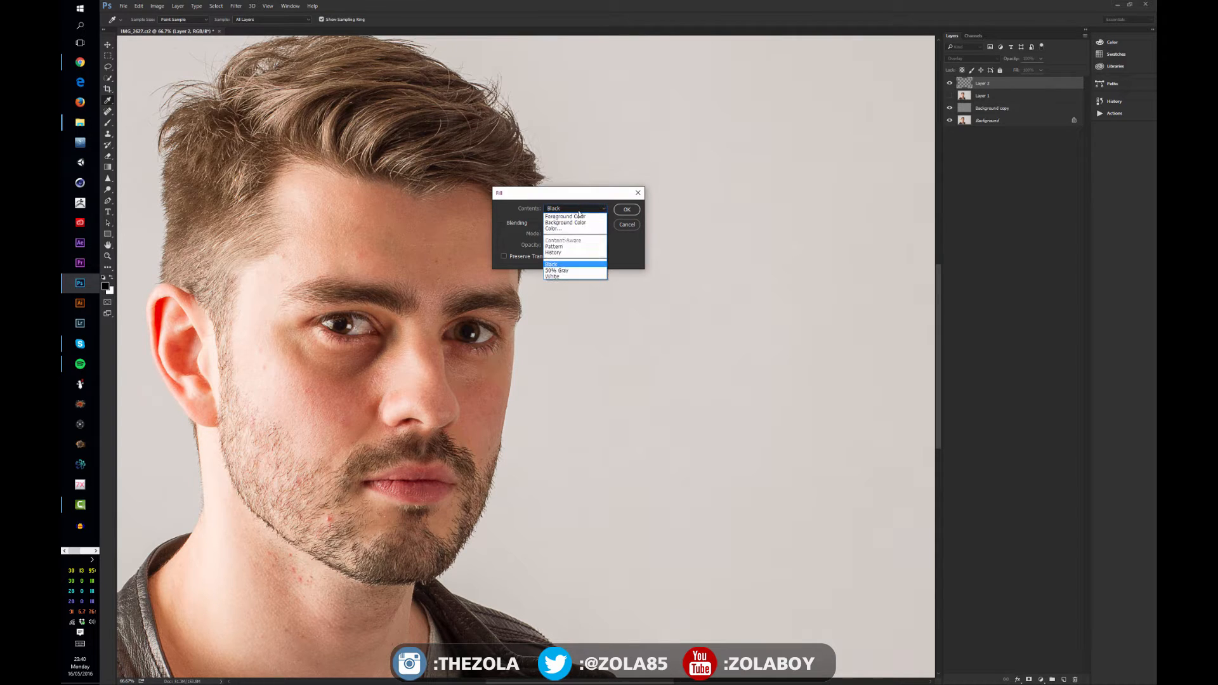
left_click(577, 271)
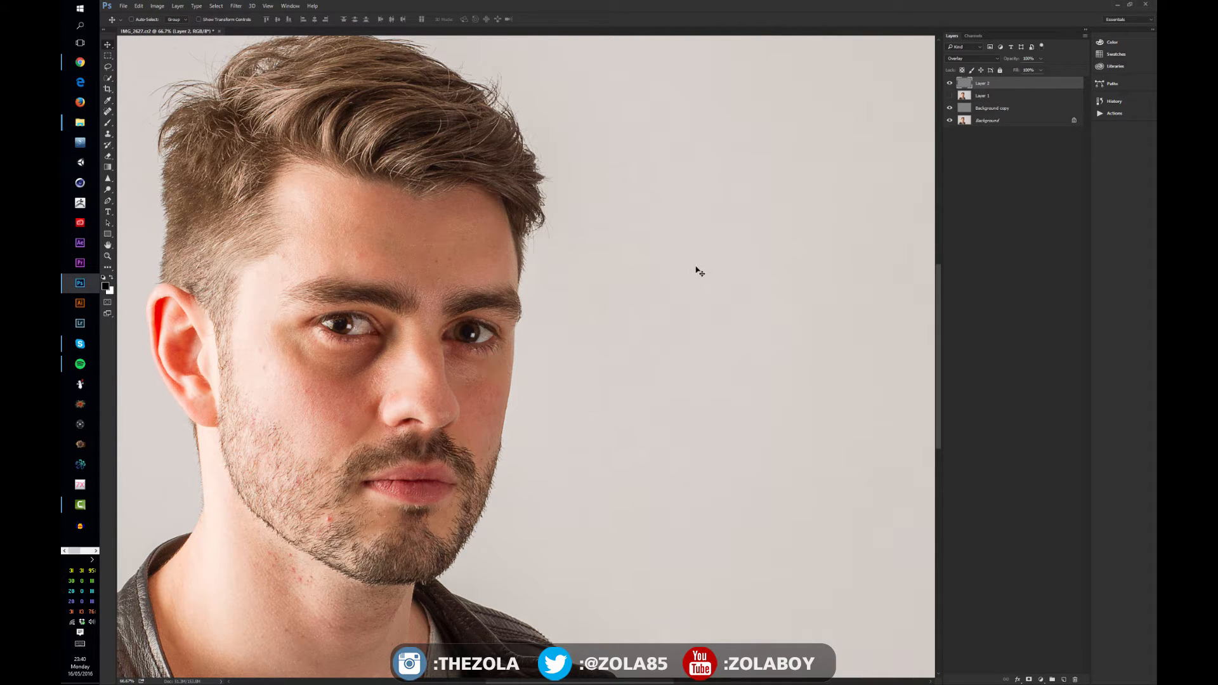
Temporarily switch the gray layer's blend mode to Normal, then back to Overlay
key("ctrl+minus")
key("ctrl+minus")
key("ctrl+minus")
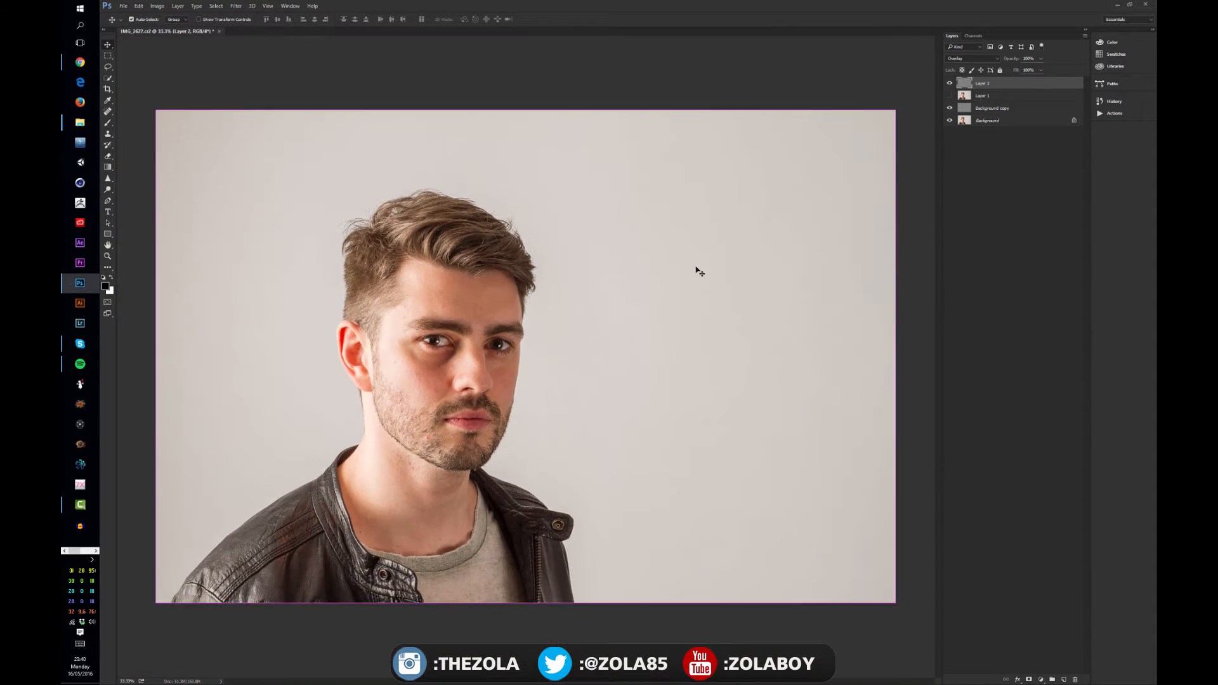
key("ctrl+plus")
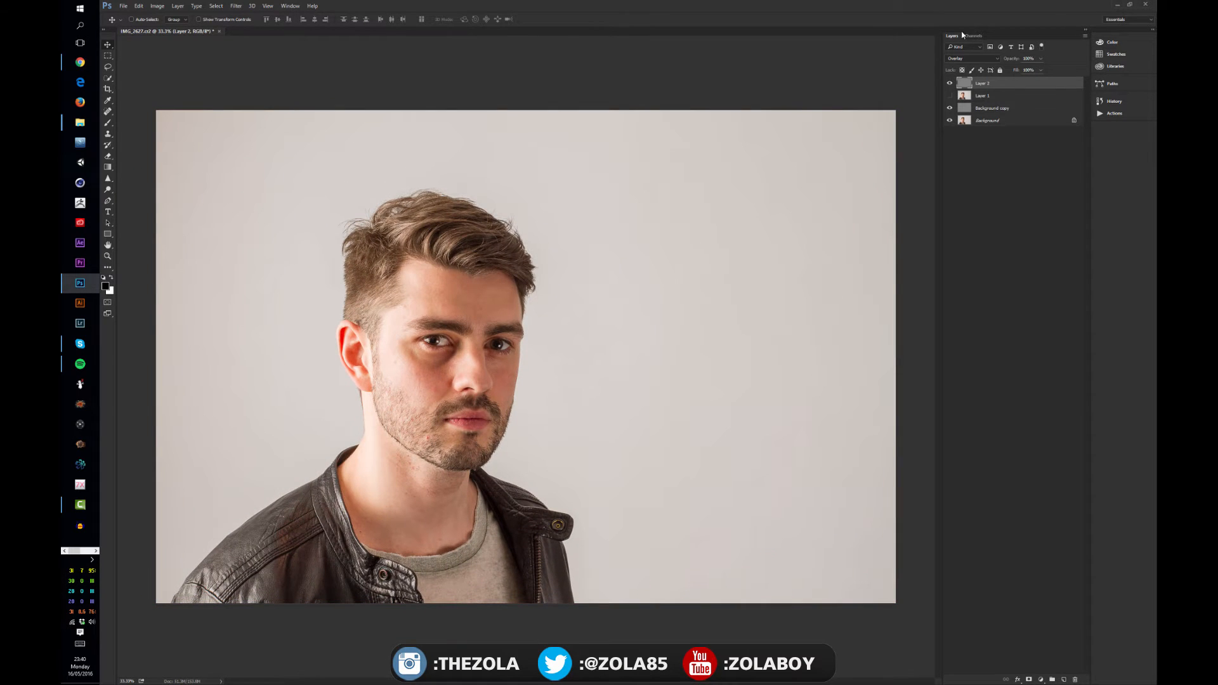
left_click(951, 84)
left_click(969, 60)
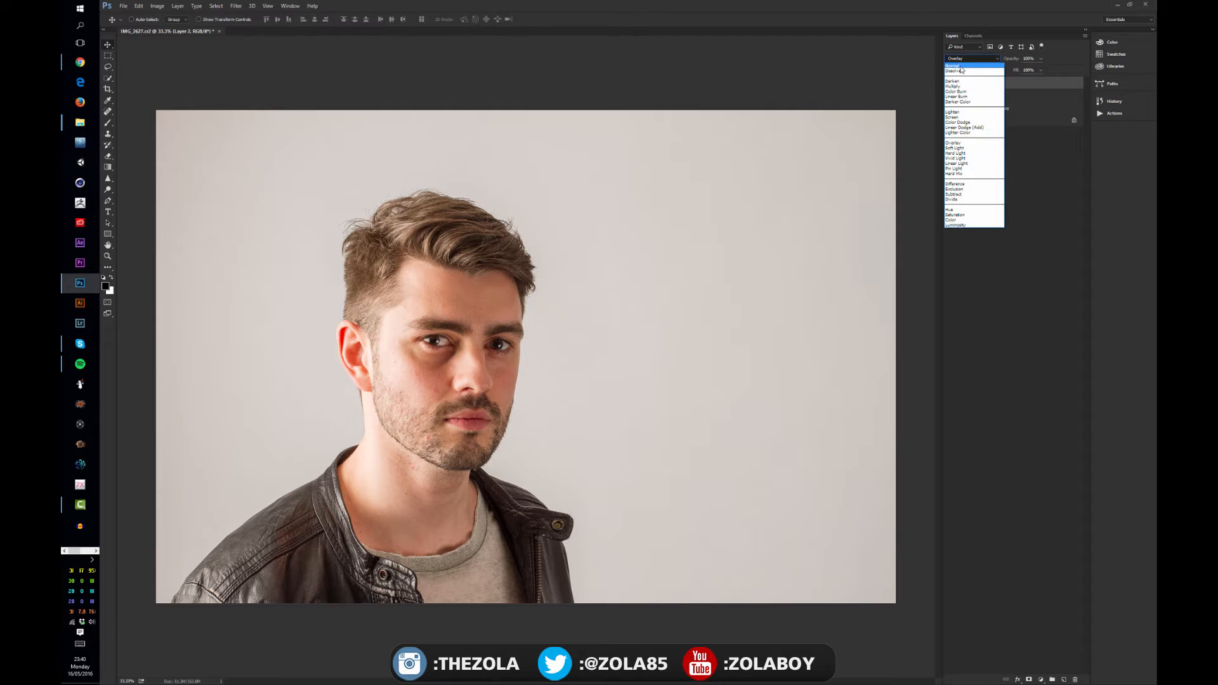
left_click(962, 64)
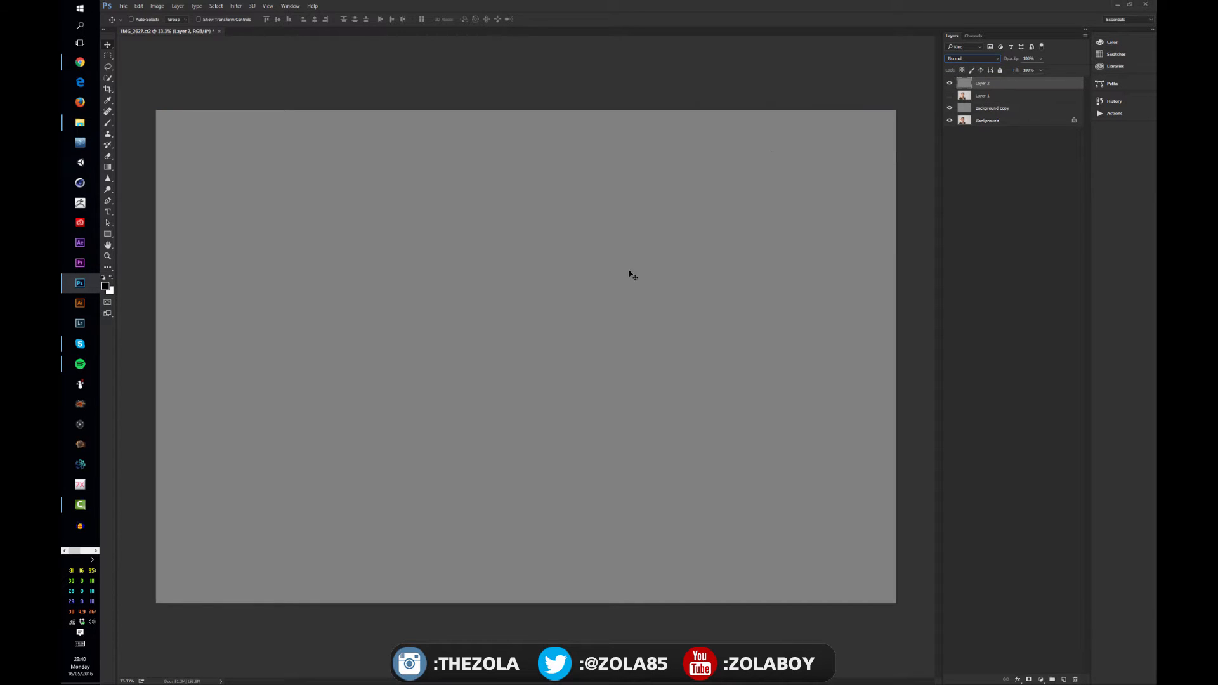
left_click(968, 58)
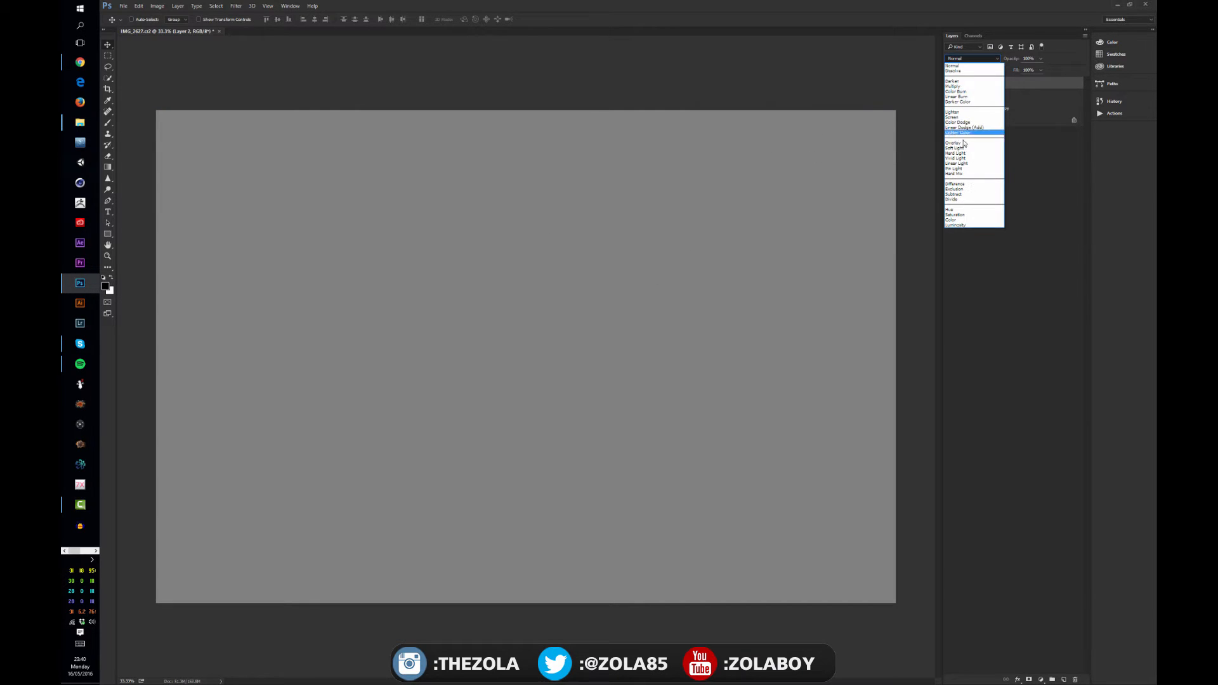
left_click(965, 145)
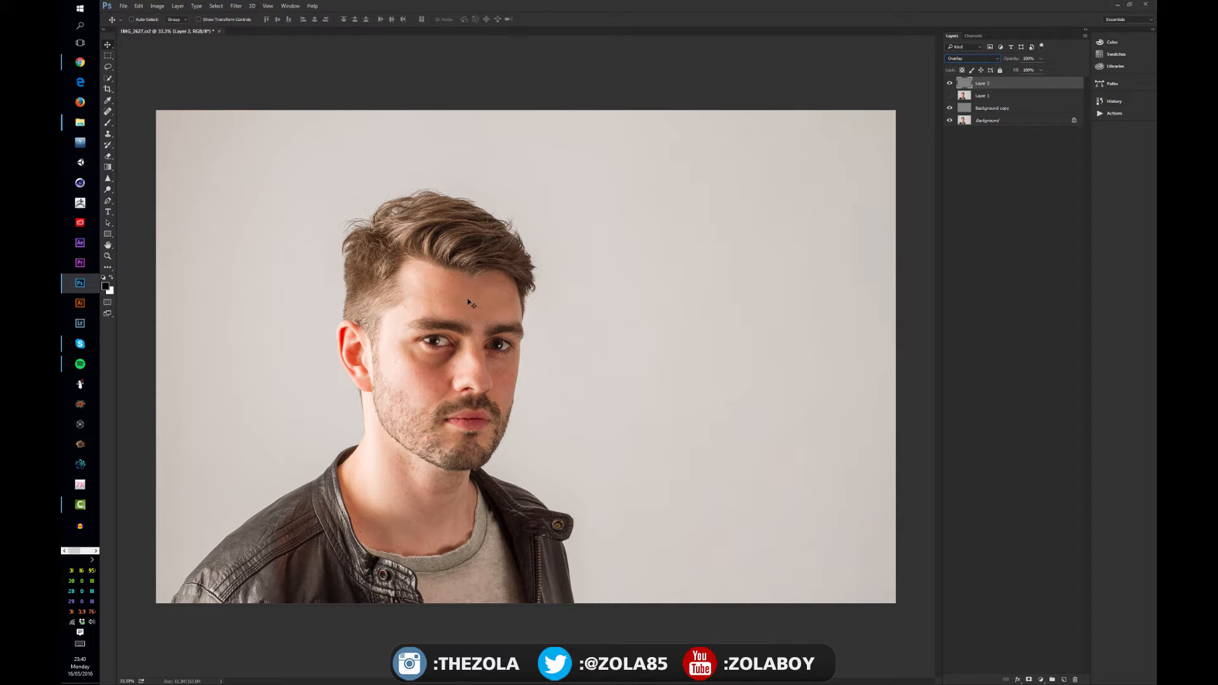
Dodge the forehead and temple on the gray Overlay layer with the Dodge tool, undoing the last stroke
key("ctrl")
scroll(470, 303, "down", 1)
scroll(469, 304, "up", 2)
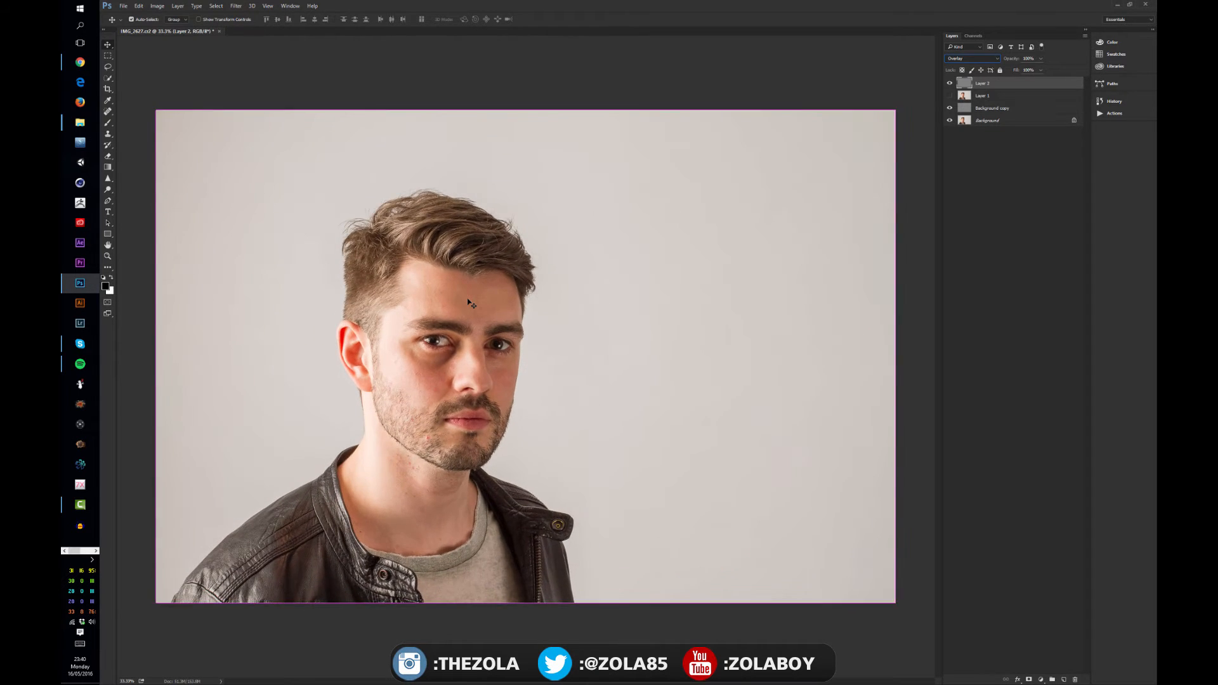
left_click_drag(403, 328, 486, 315)
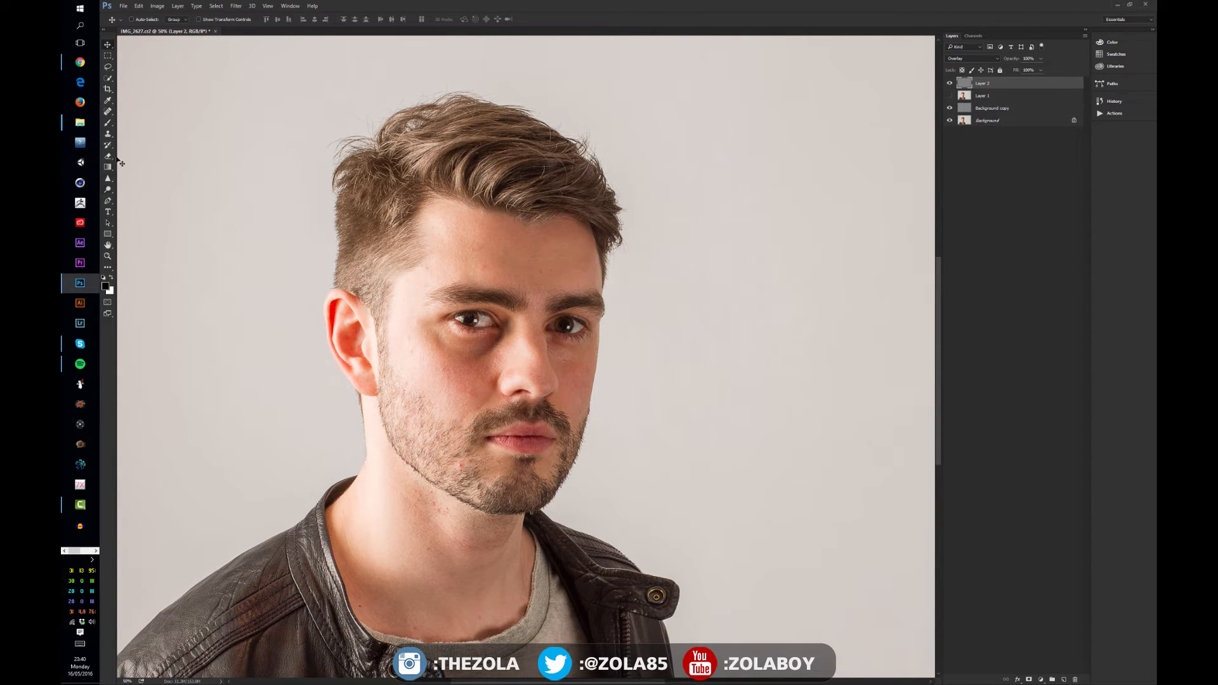
left_click_drag(108, 189, 136, 190)
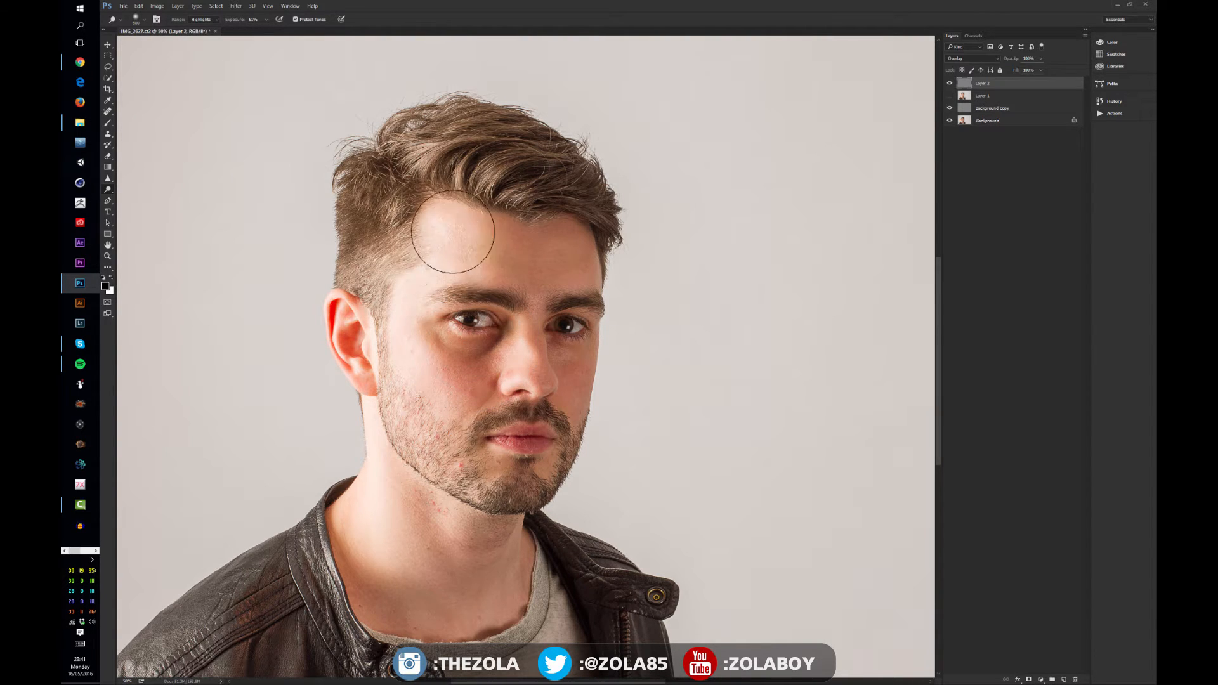
mouse_move(409, 301)
left_mouse_down()
mouse_move(470, 390)
mouse_move(419, 357)
mouse_move(422, 374)
mouse_move(533, 399)
mouse_move(508, 381)
left_mouse_up()
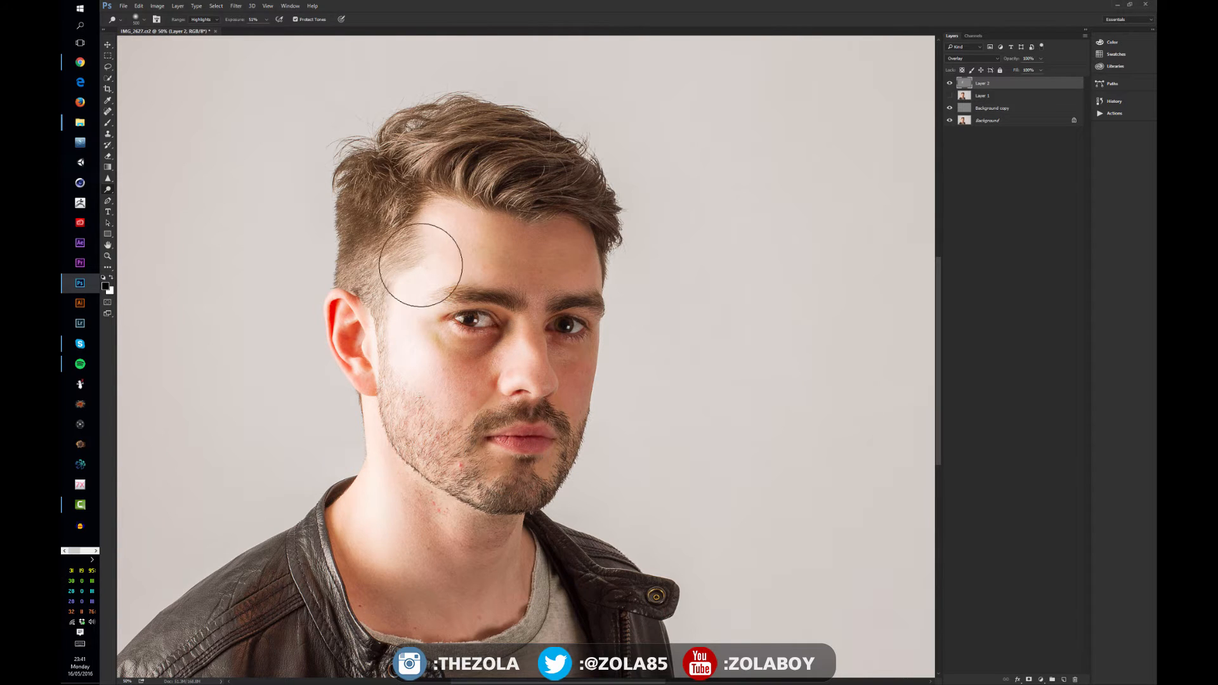
left_click_drag(448, 239, 488, 250)
key("ctrl+z")
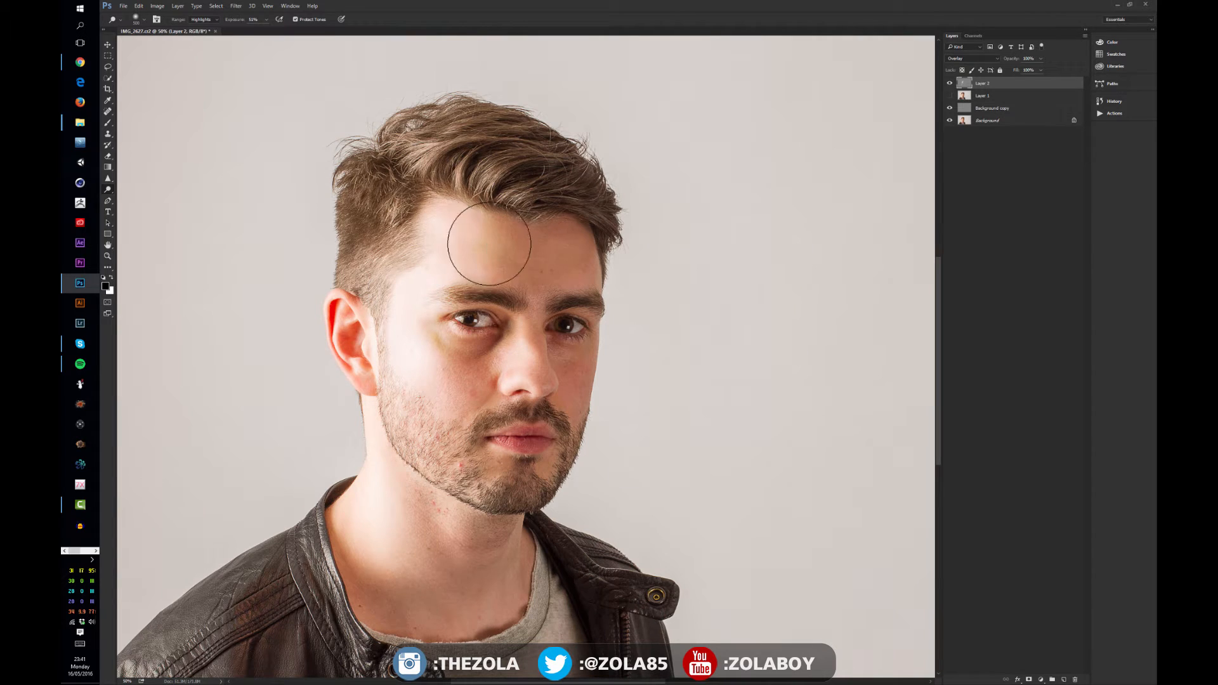
Burn the eye socket, cheek and chin areas on the gray layer with the Burn tool
right_click(108, 189)
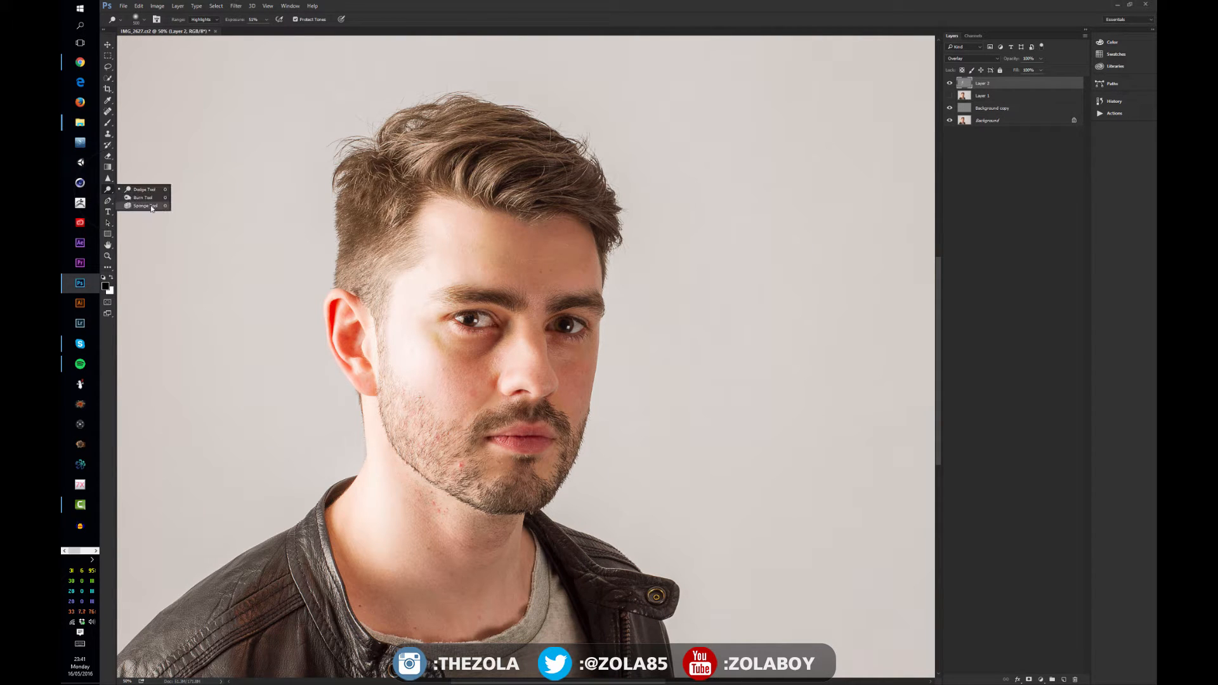
left_click_drag(561, 278, 551, 290)
mouse_move(535, 354)
left_mouse_down()
mouse_move(512, 462)
mouse_move(507, 435)
left_mouse_up()
mouse_move(469, 567)
left_mouse_down()
mouse_move(382, 557)
mouse_move(477, 593)
mouse_move(451, 583)
left_mouse_up()
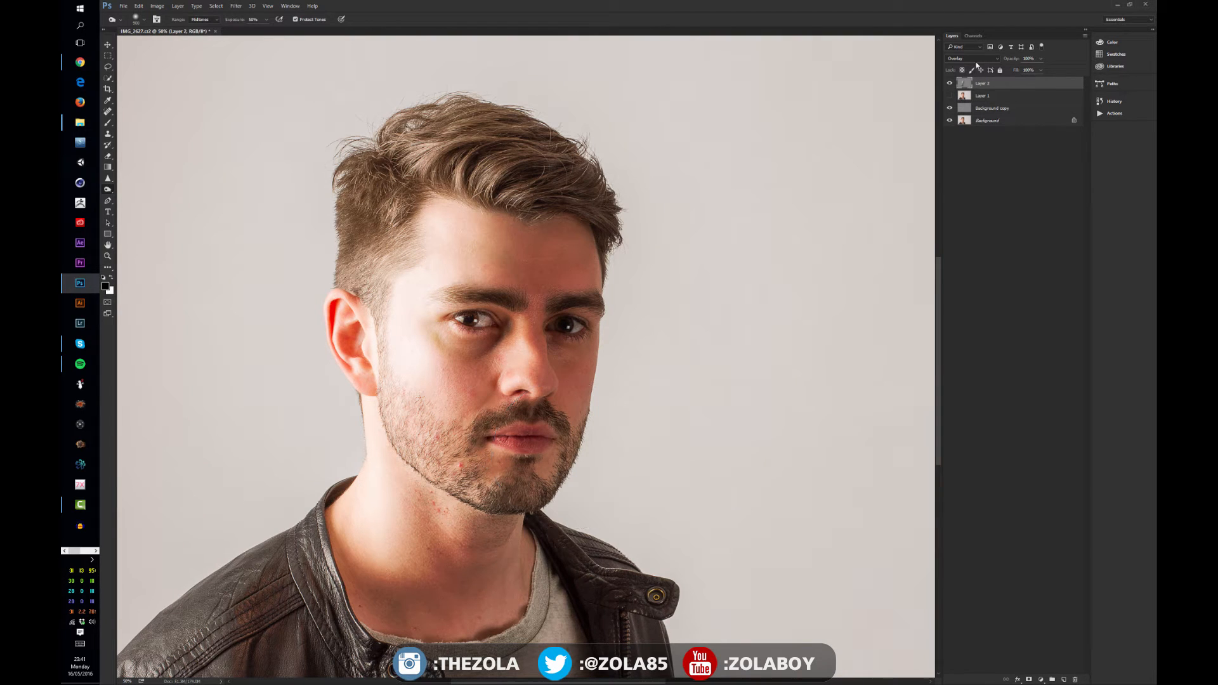
Toggle the gray dodge-and-burn layer's visibility repeatedly to compare the effect, then select Layer 1
left_click(950, 83, "alt")
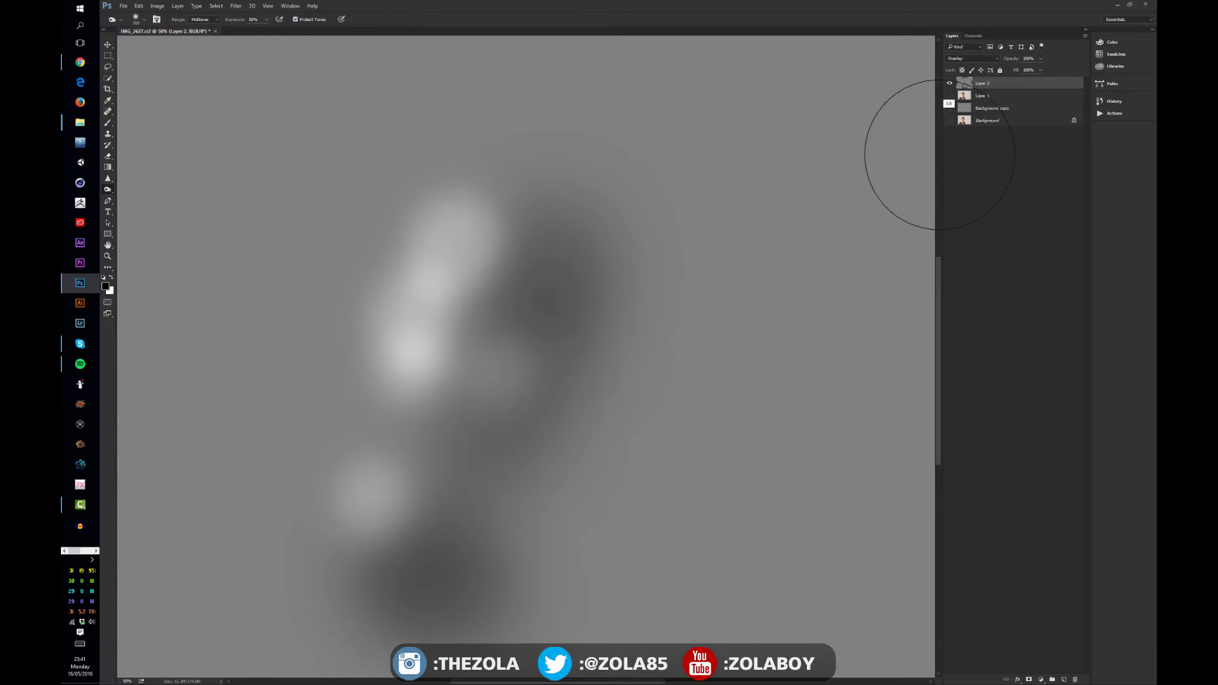
left_click(949, 84, "alt")
left_click(950, 84, "alt")
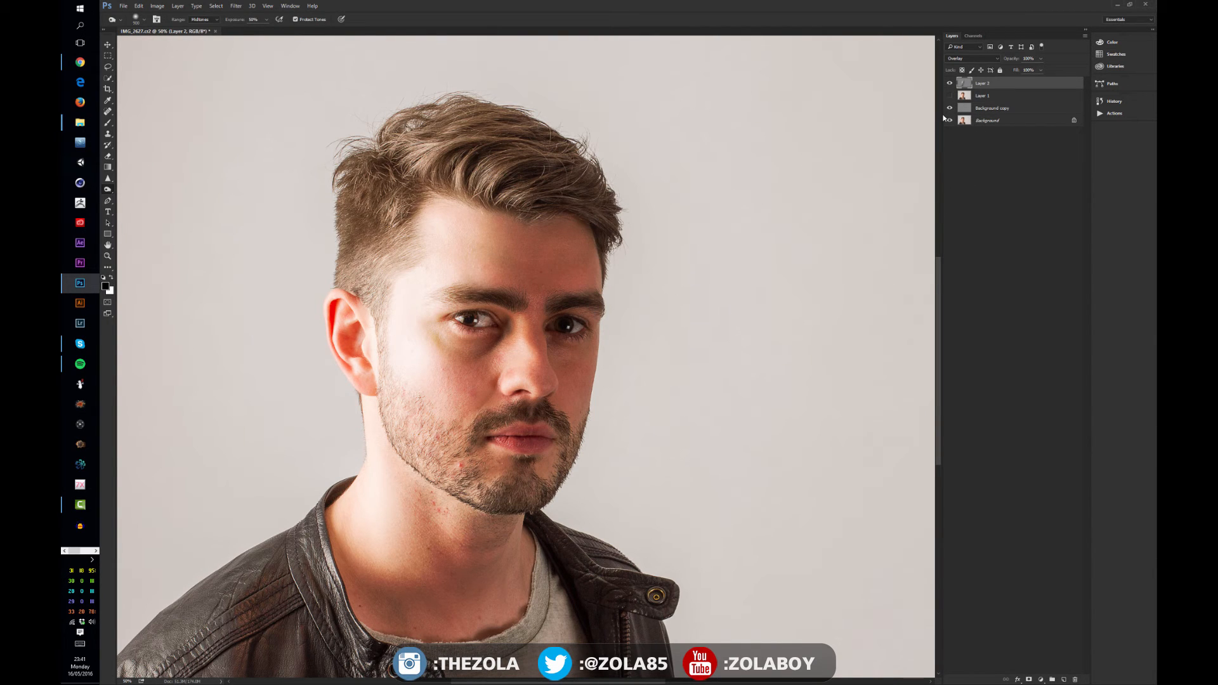
left_click(950, 84)
left_click(950, 84)
left_click(951, 84)
left_click(950, 84)
left_click(953, 84)
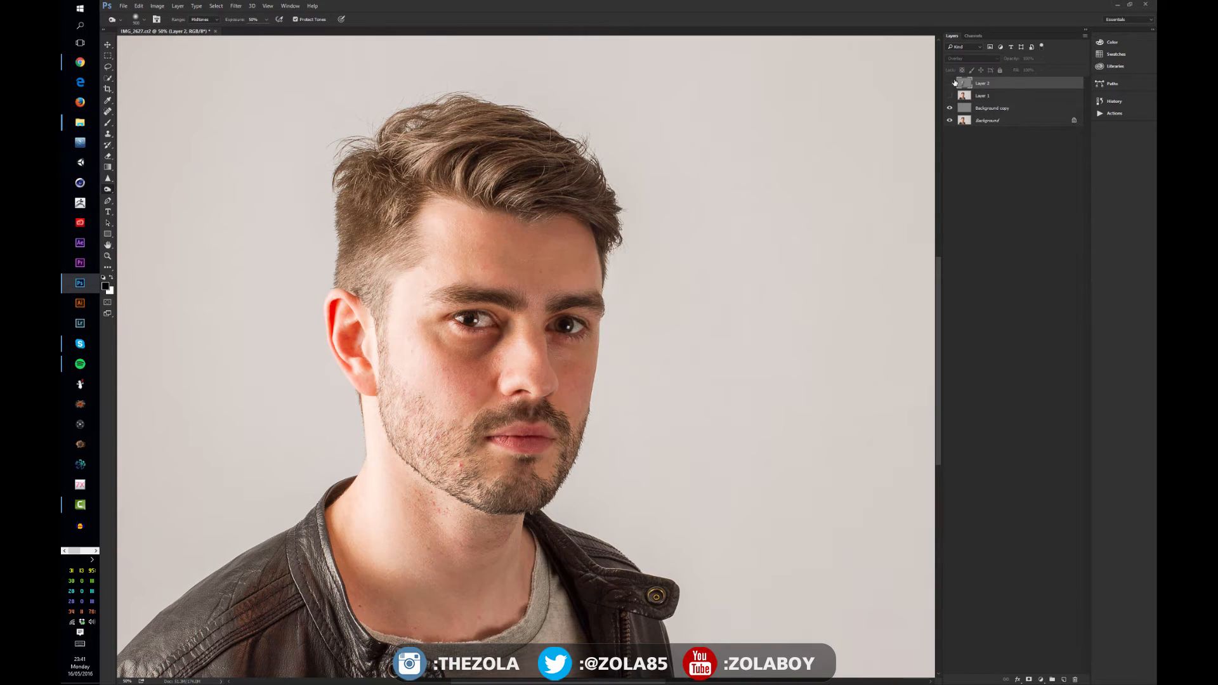
left_click(951, 83)
left_click(951, 84)
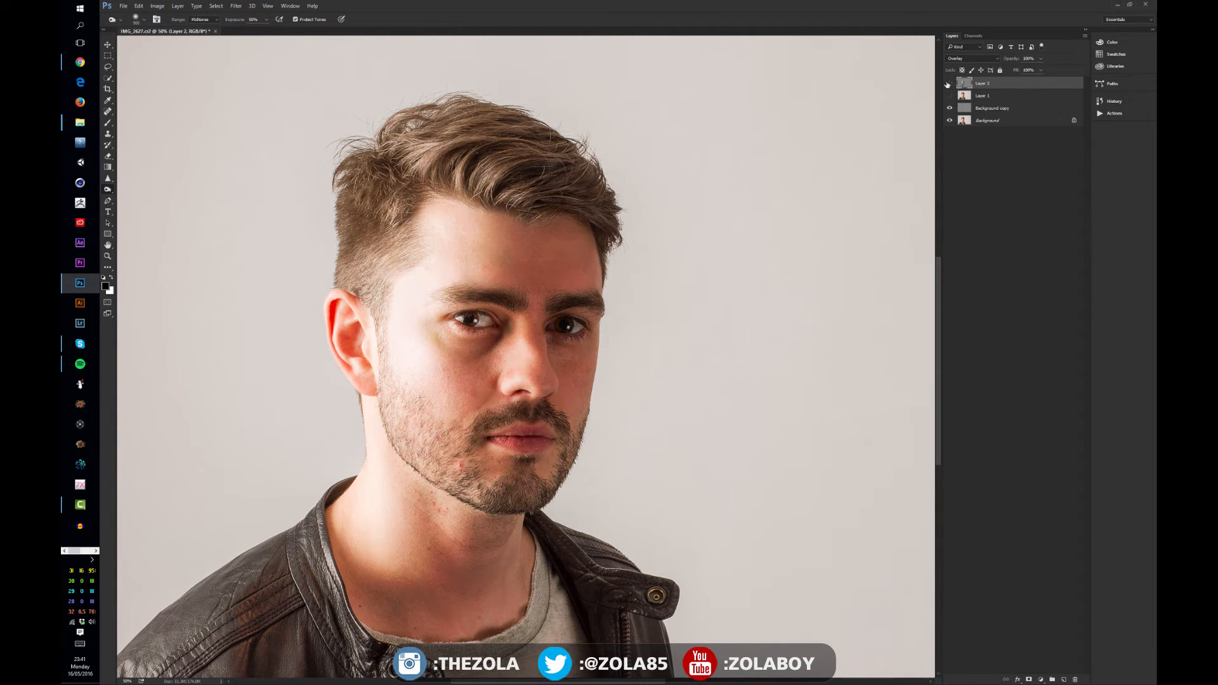
left_click(969, 97)
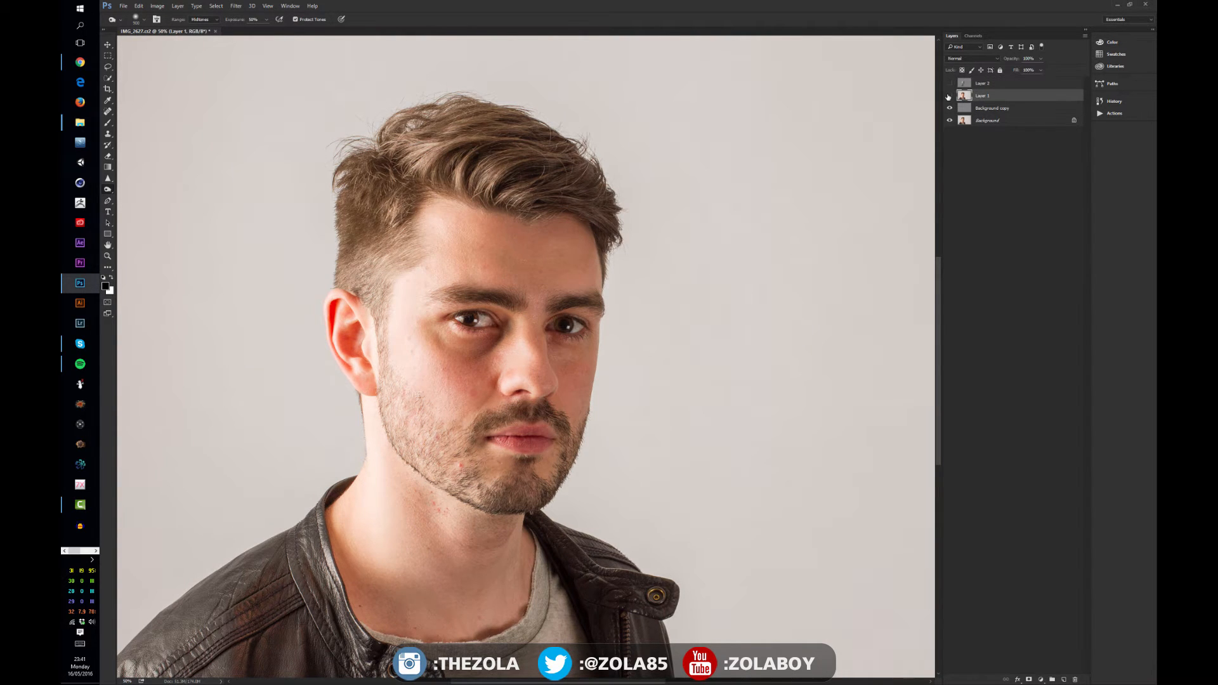
Hide Layer 1, select the Background copy layer and toggle its visibility
left_click(949, 95)
left_click(968, 109)
left_click(949, 108)
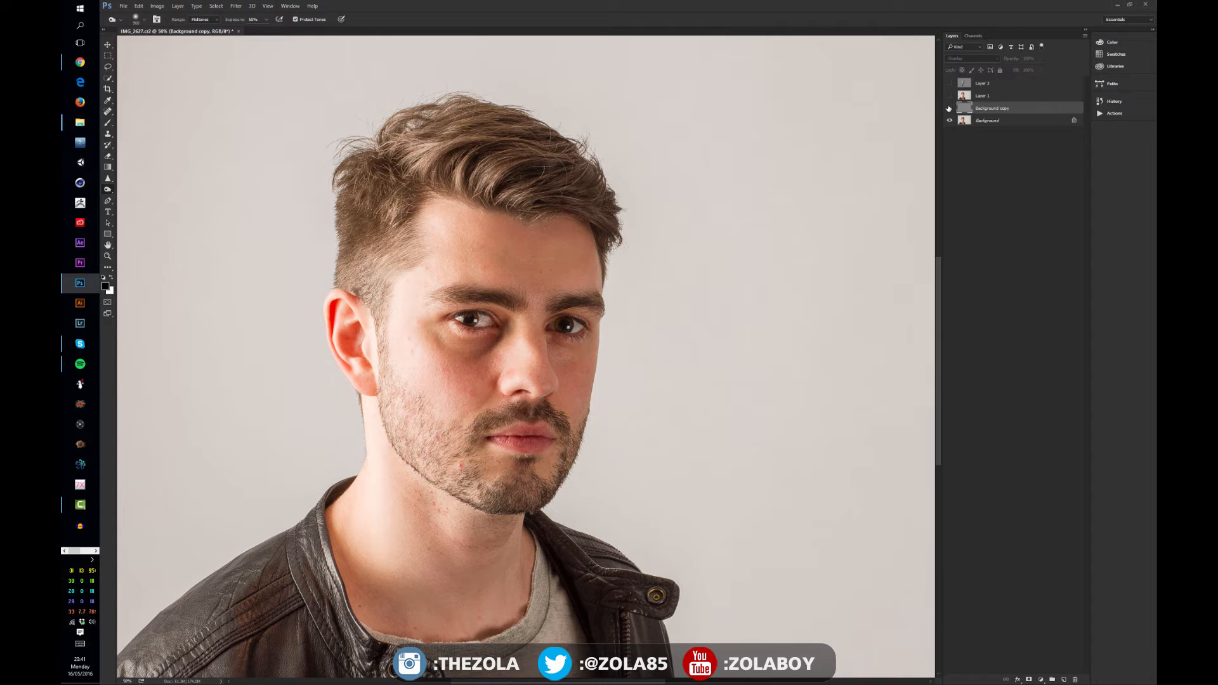
left_click(949, 108)
key("ctrl+plus")
key("ctrl+plus")
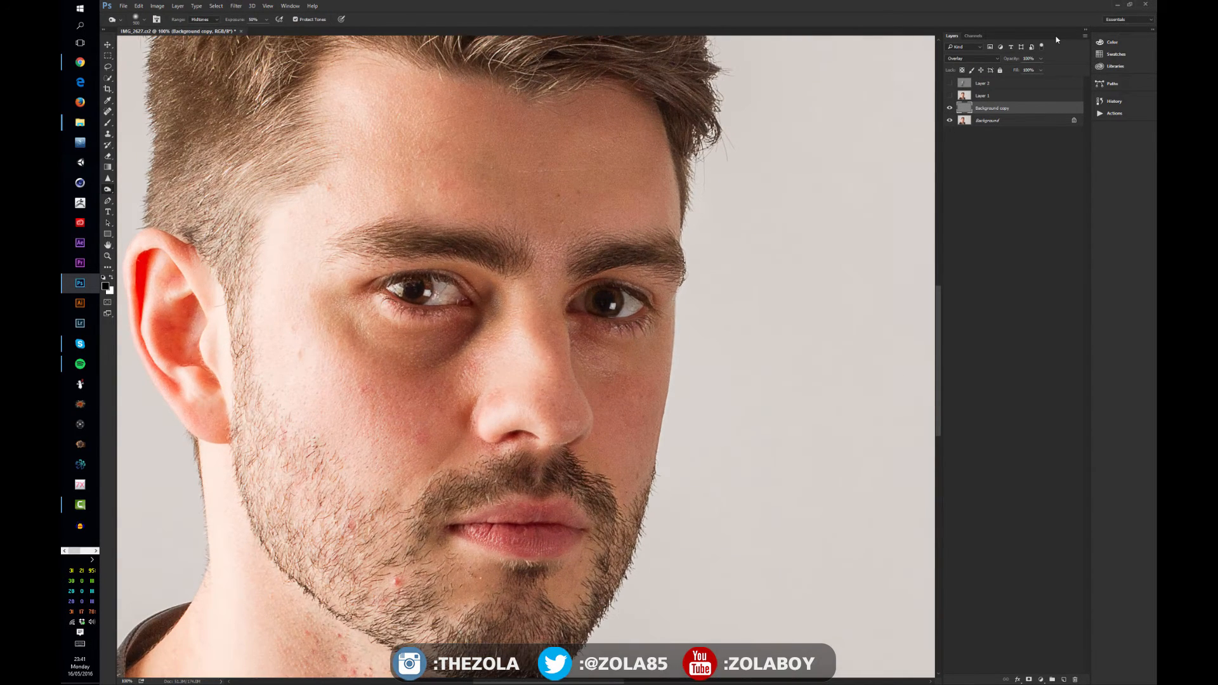
Toggle the Background copy layer's visibility repeatedly at different zoom levels to compare the high-pass sharpening
left_click(951, 109)
left_click(950, 108)
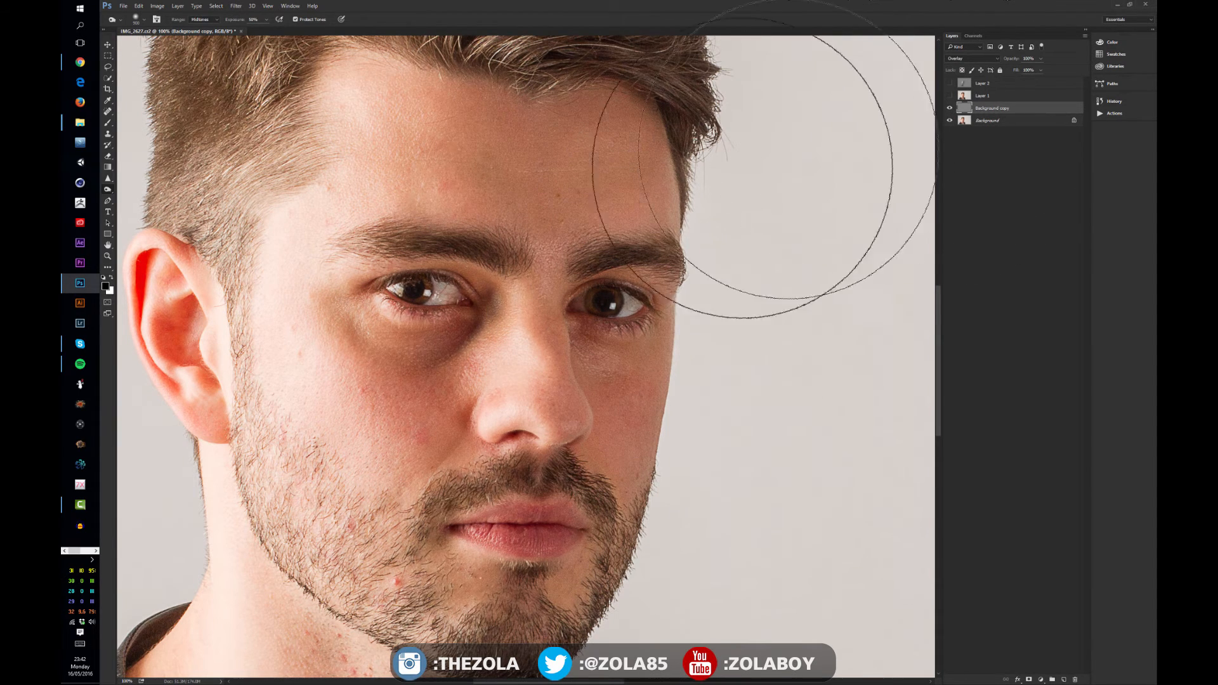
key("ctrl+minus")
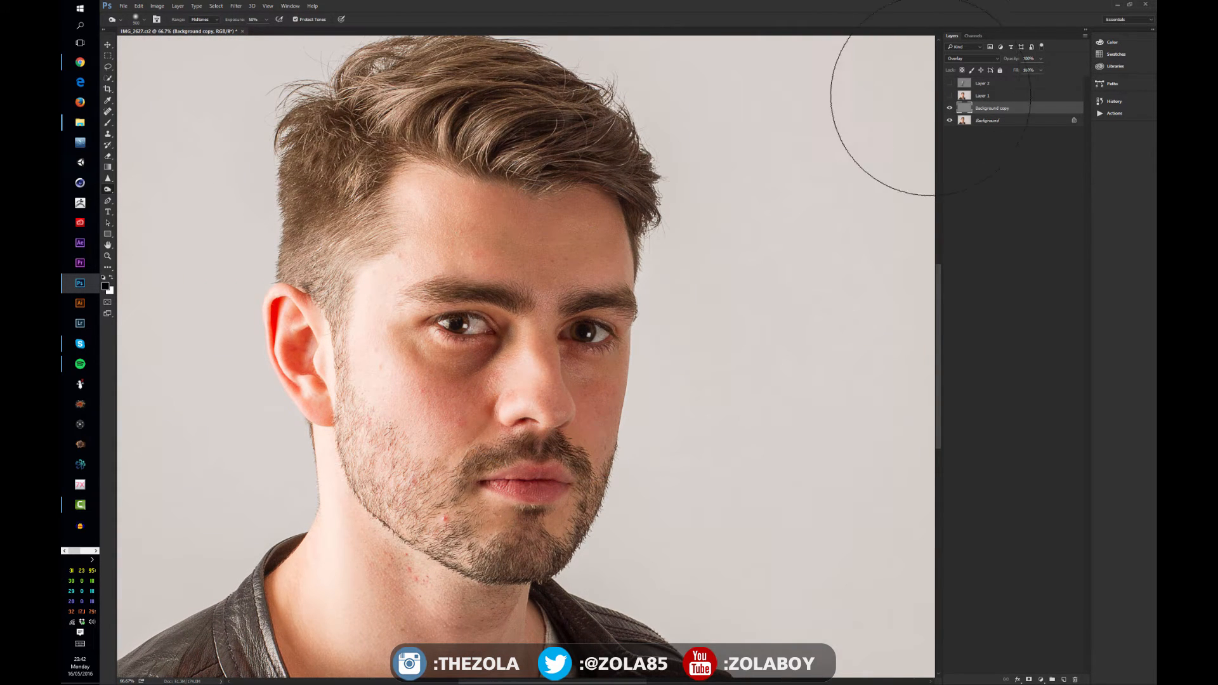
left_click(950, 108)
left_click(950, 108)
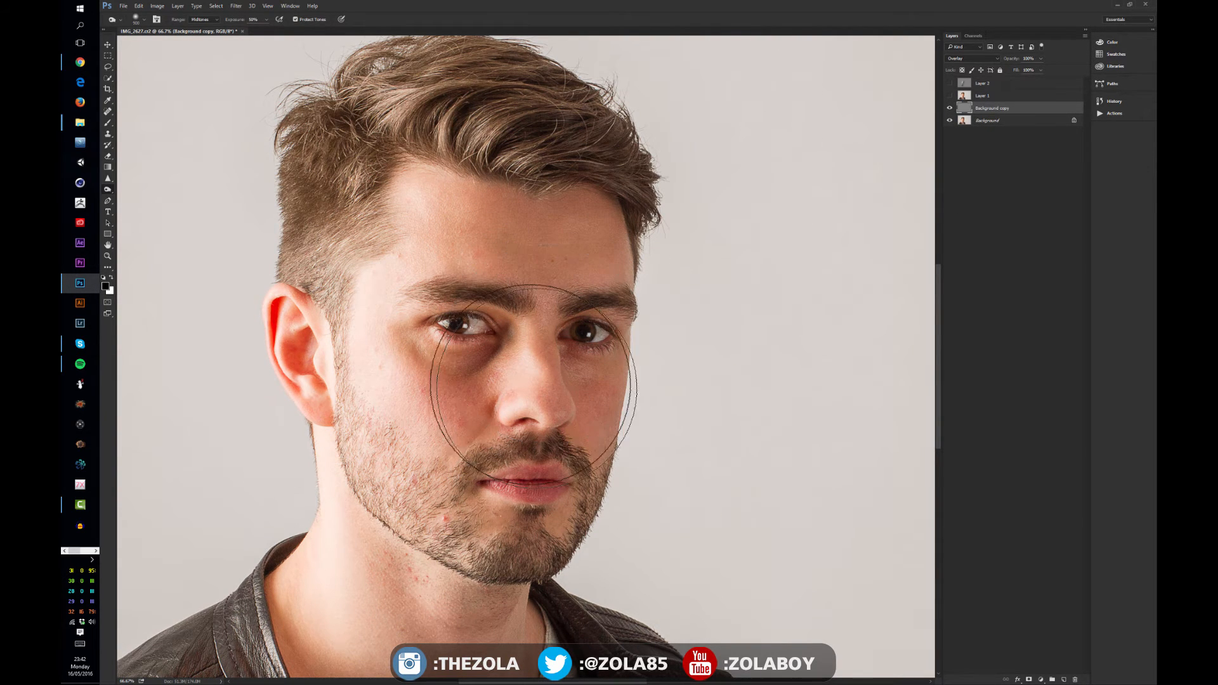
left_click(949, 108)
left_click(949, 109)
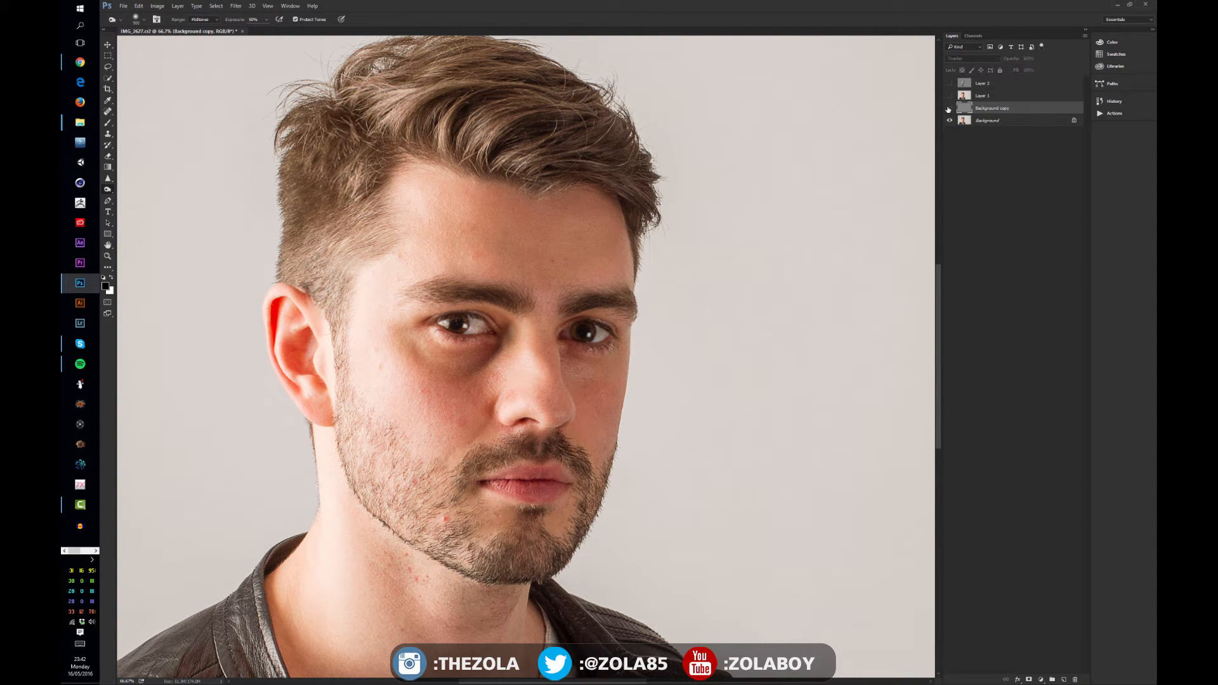
left_click(949, 109)
left_click(948, 108)
left_click(948, 108)
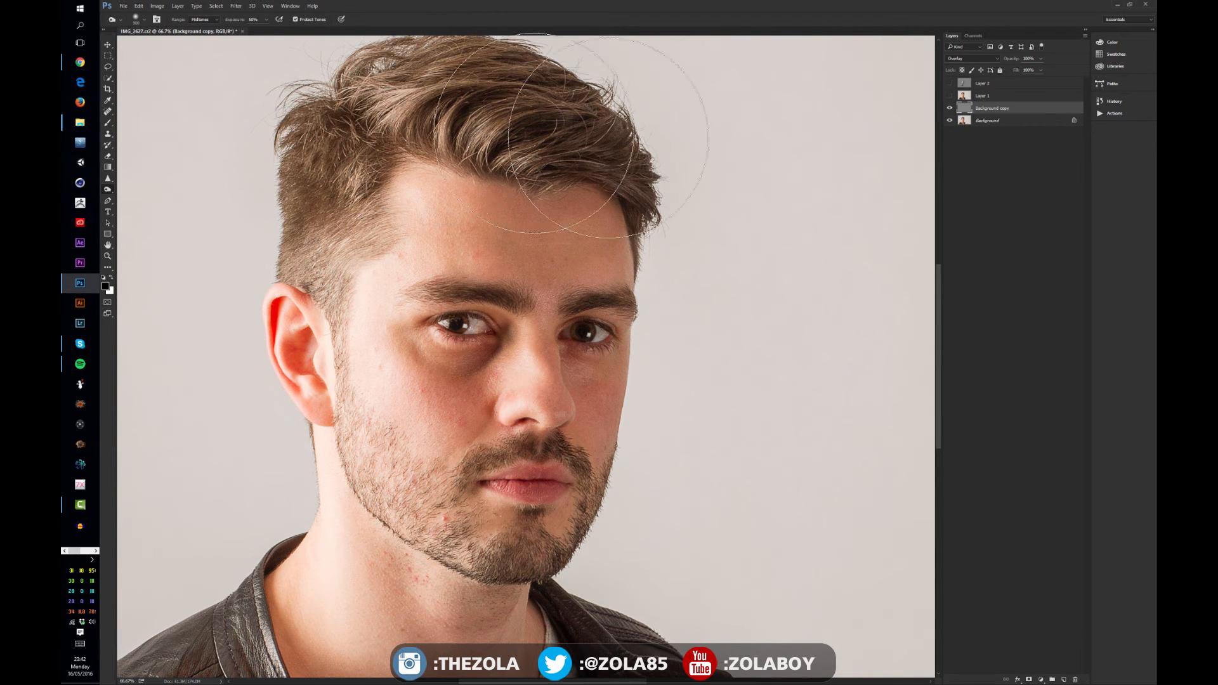
left_click(950, 109)
left_click(950, 109)
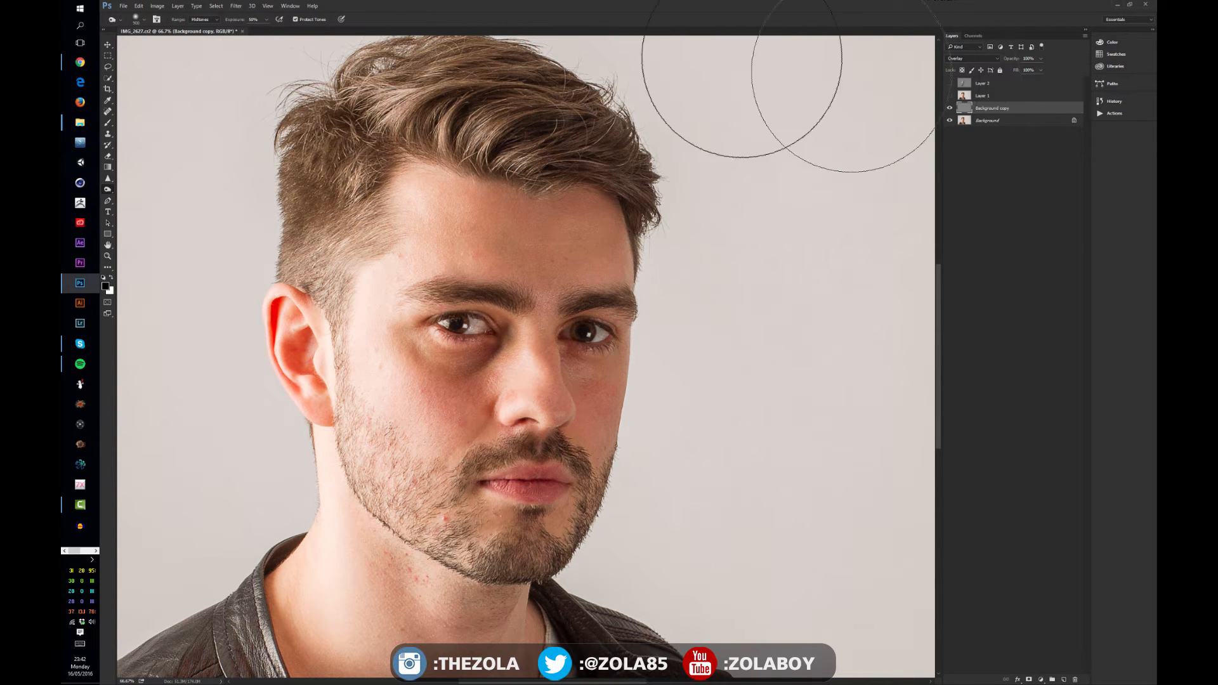
left_click(950, 109)
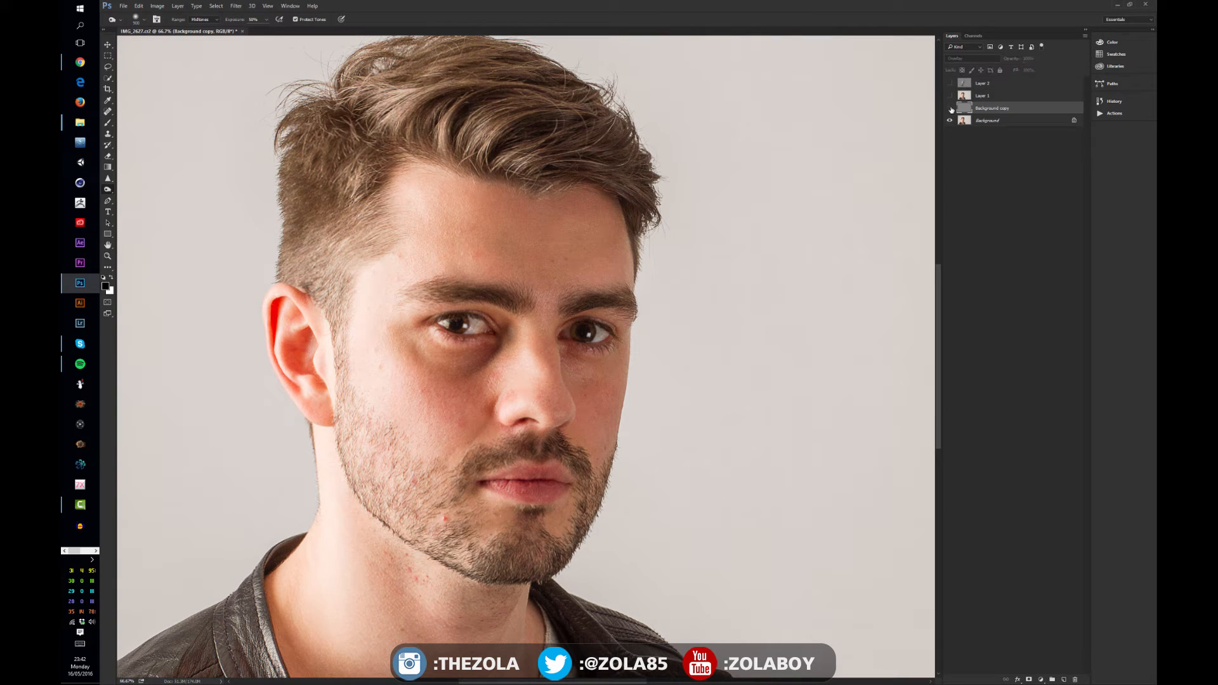
left_click(949, 108)
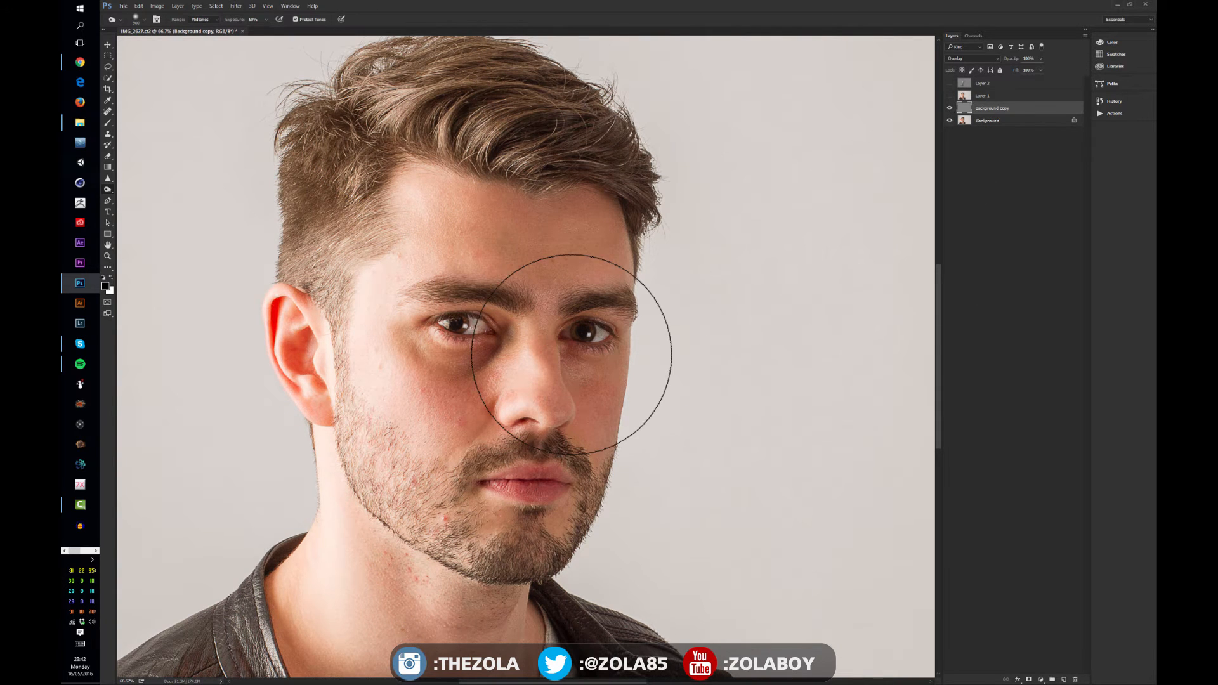
key("ctrl+minus")
key("ctrl+minus")
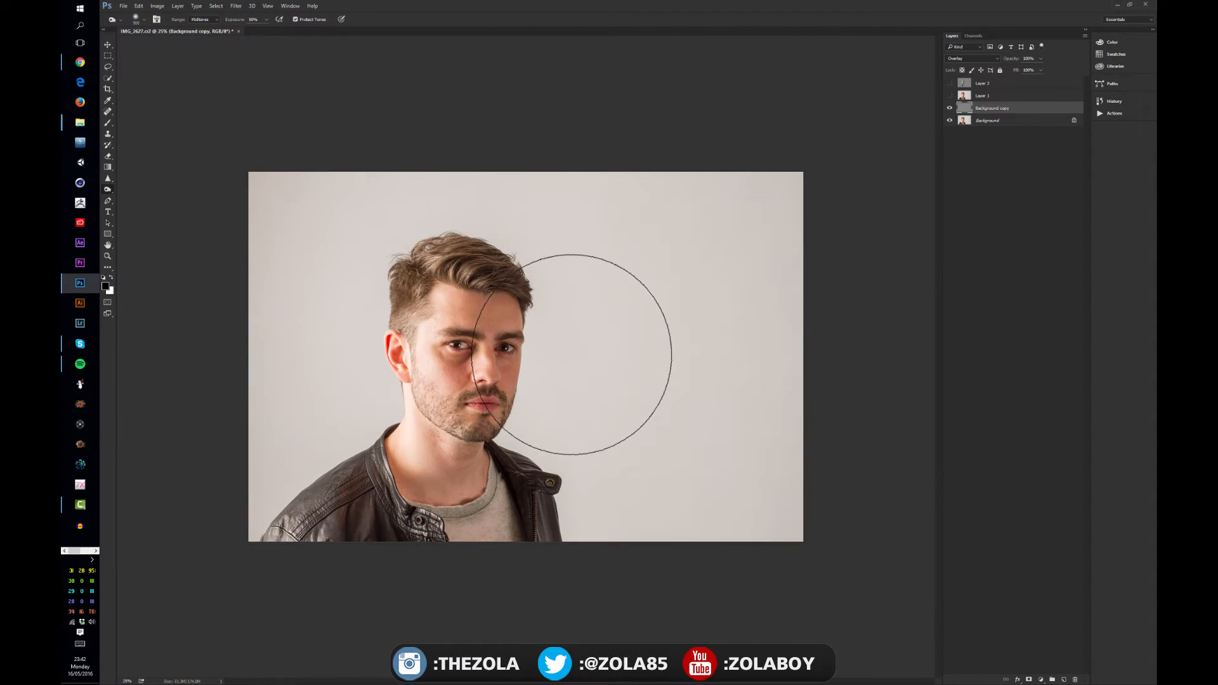
key("ctrl+plus")
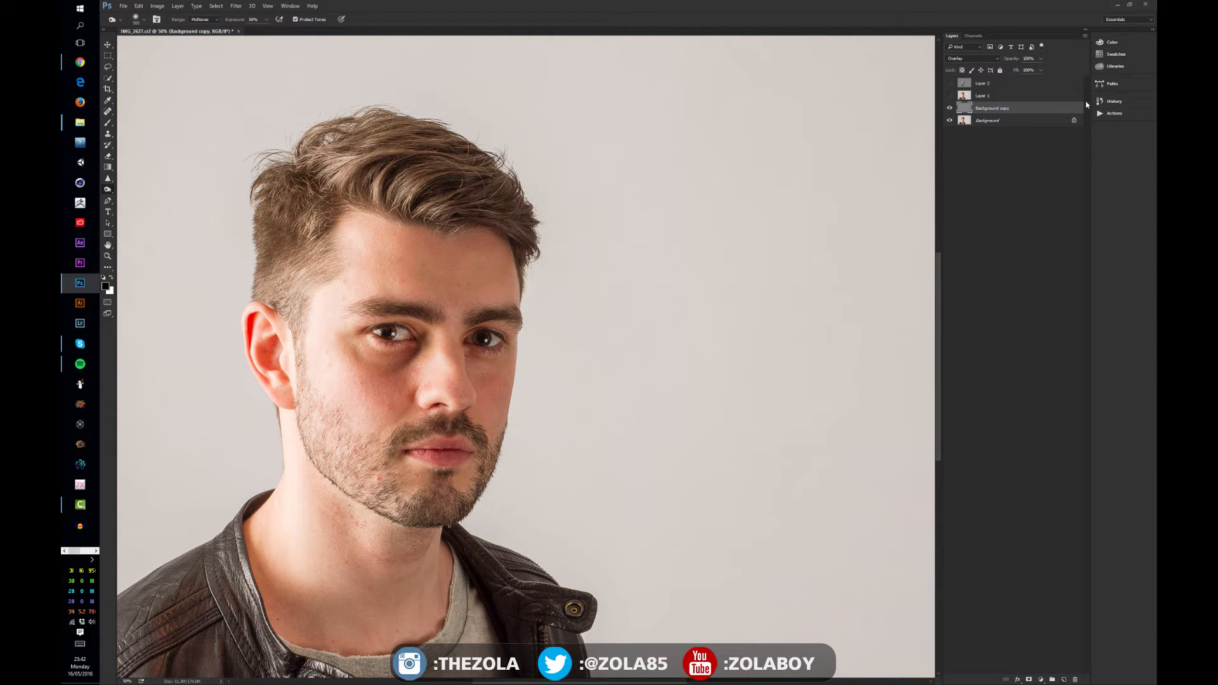
Create a new empty layer above the Background copy layer
key("ctrl+shift+alt+n")
left_click(236, 6)
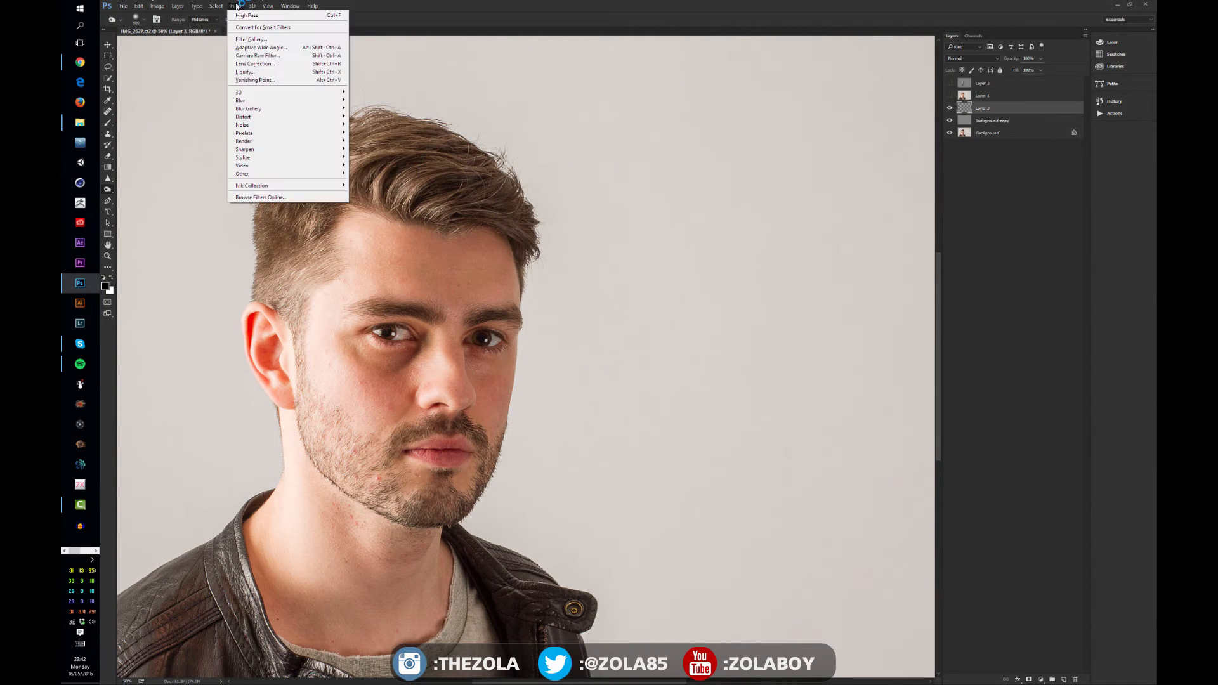
mouse_move(250, 160)
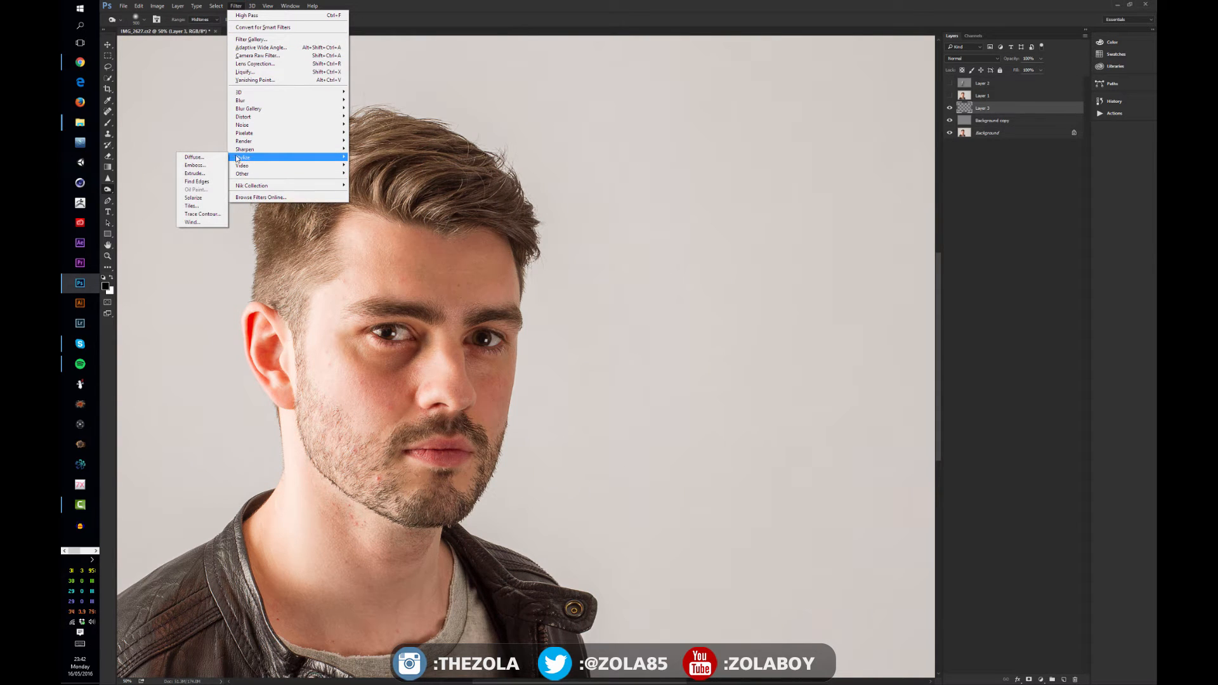
left_click(1010, 149)
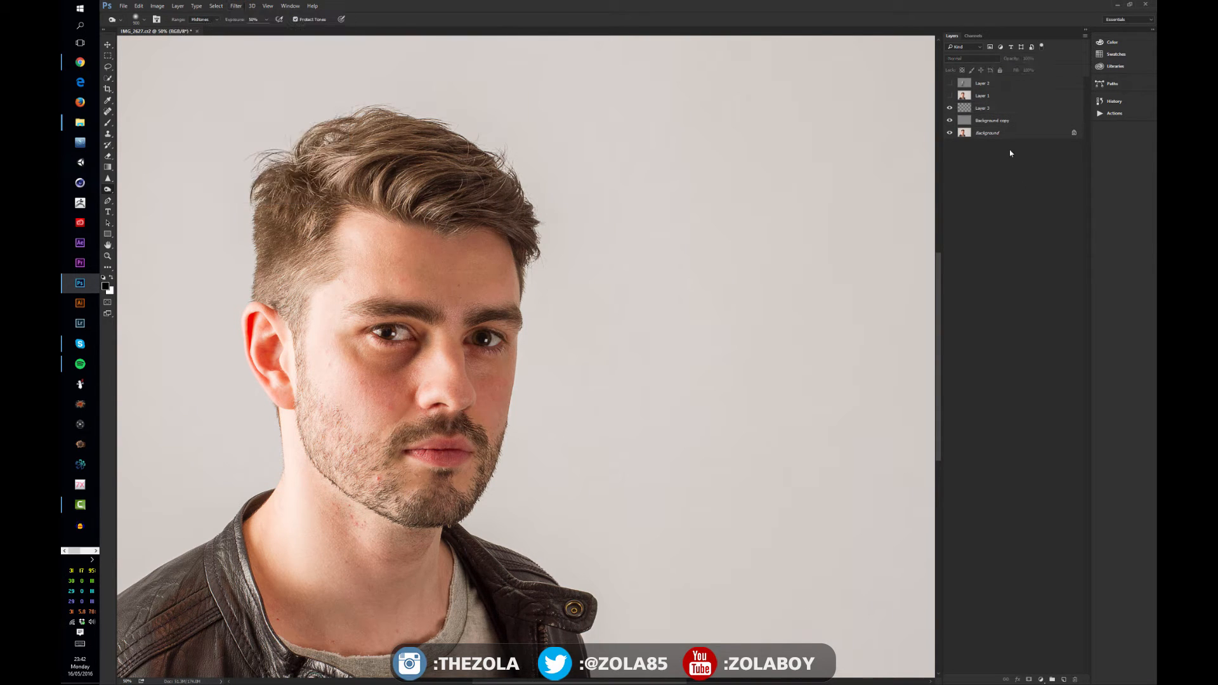
Delete Layer 1 and Layer 2 from the layer stack
left_click(996, 95)
left_click(995, 83, "shift")
key("Delete")
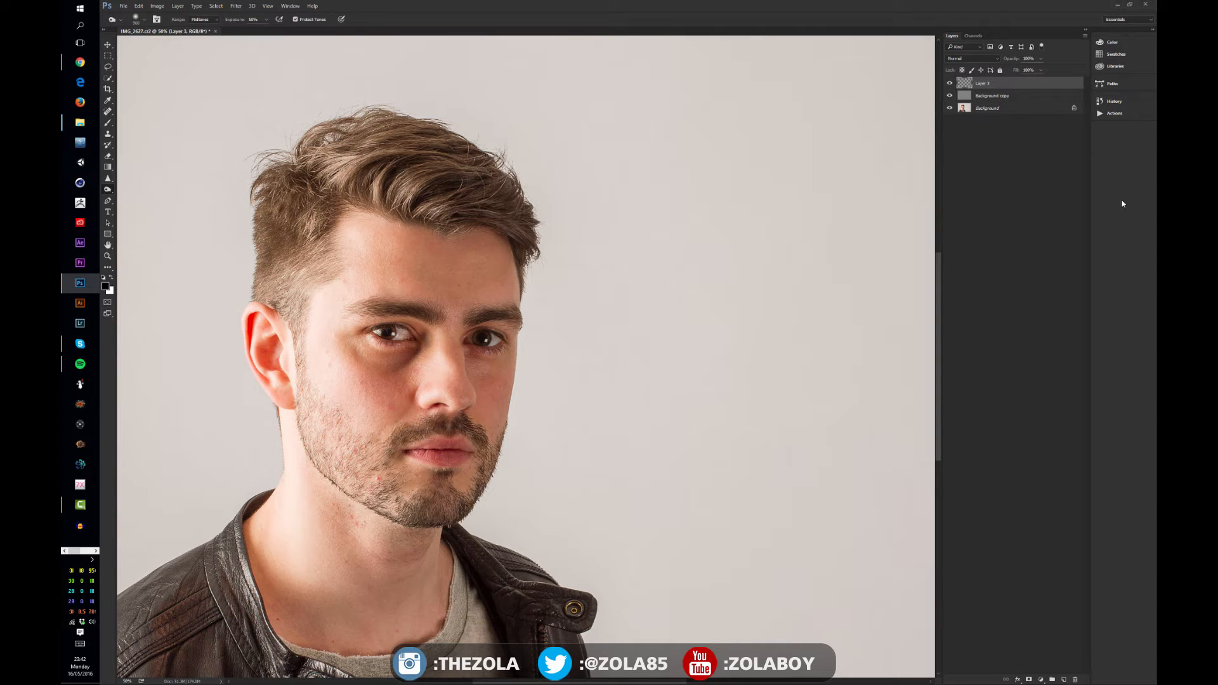
Stamp all visible layers into the new Layer 3
key("ctrl+shift+alt+e")
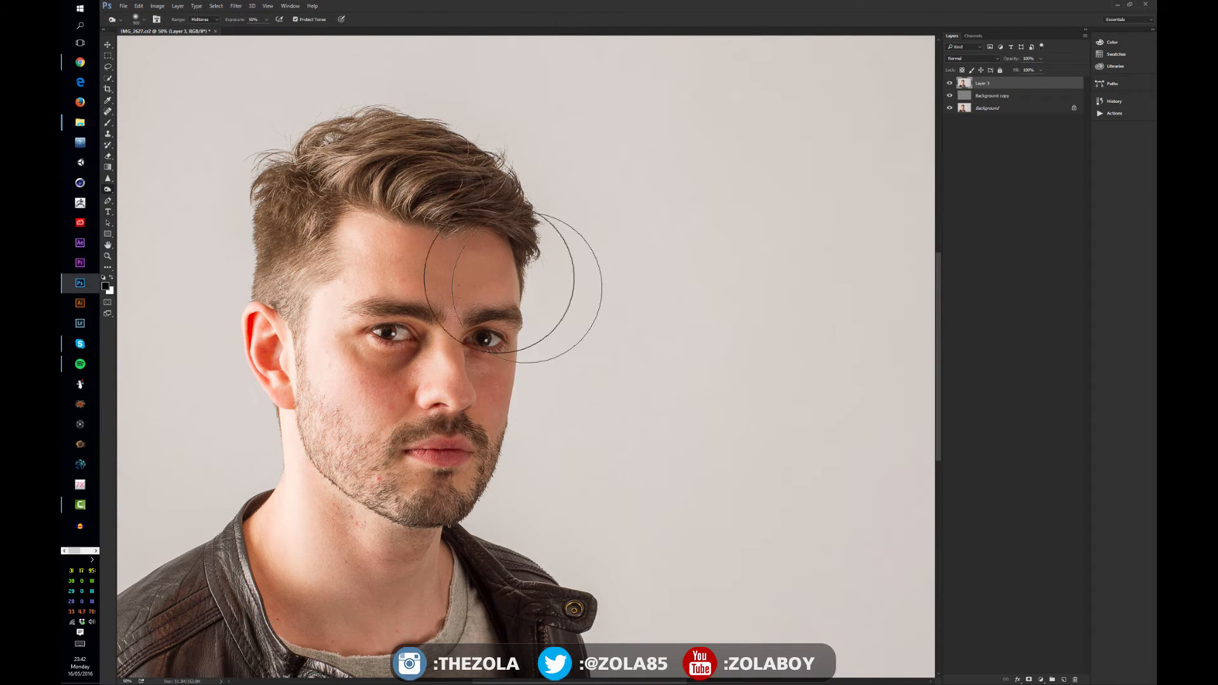
left_click_drag(465, 337, 601, 367)
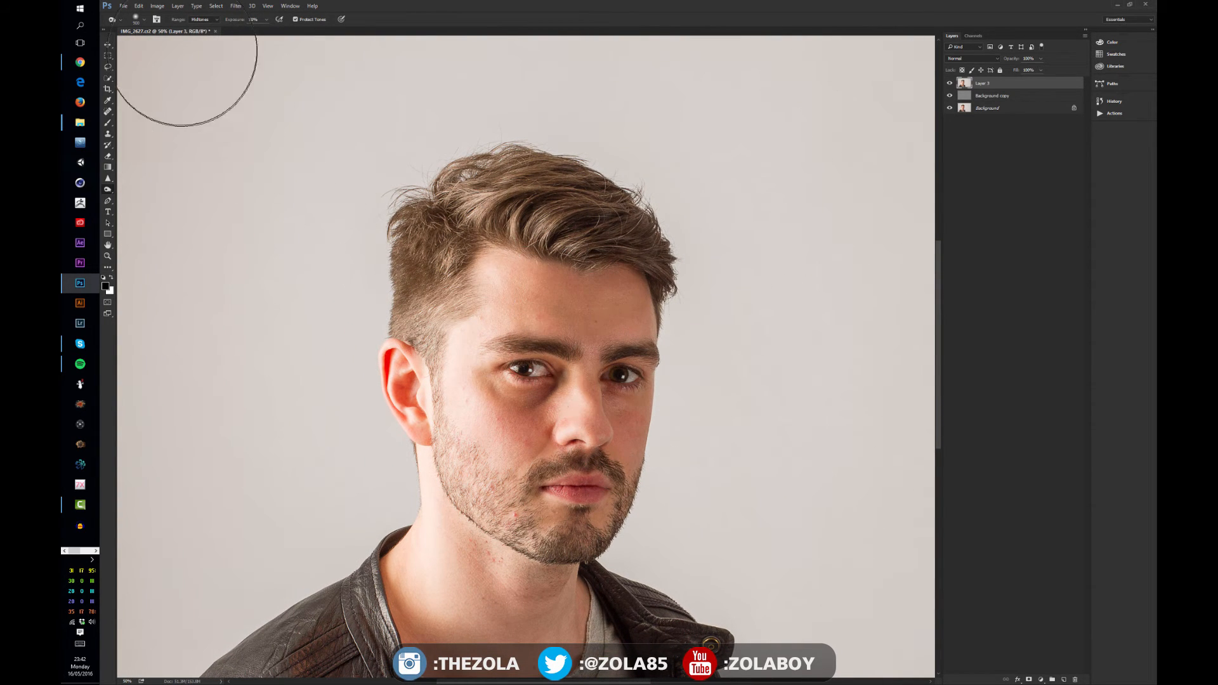
Open the Stylize Wind filter on Layer 3 and try its Wind, Blast and Stagger methods and directions
left_click(236, 5)
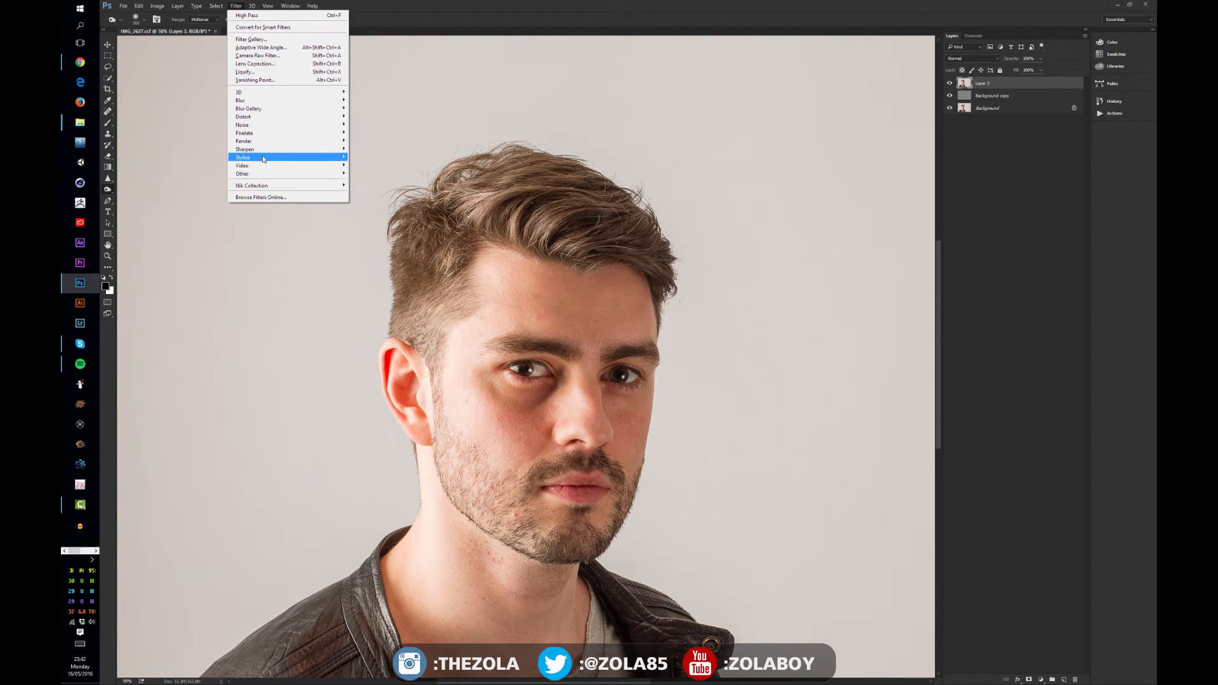
mouse_move(260, 160)
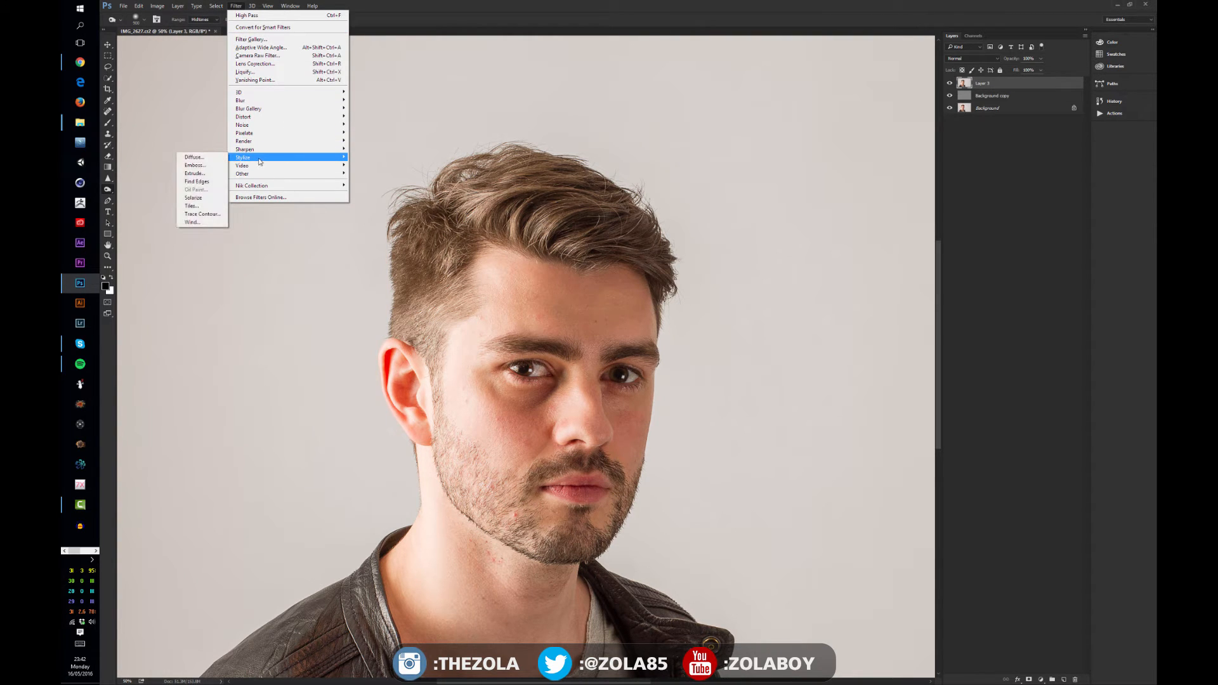
left_click(212, 222)
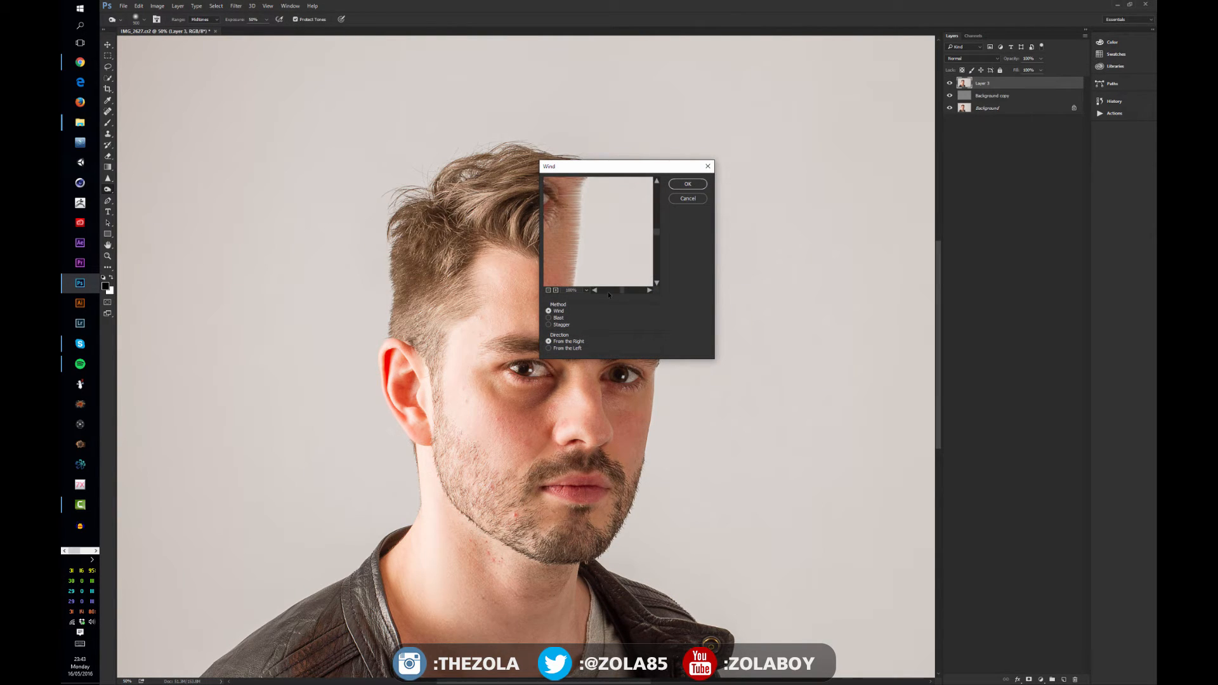
left_click(548, 290)
left_click(548, 290)
left_click(548, 290)
left_click(549, 289)
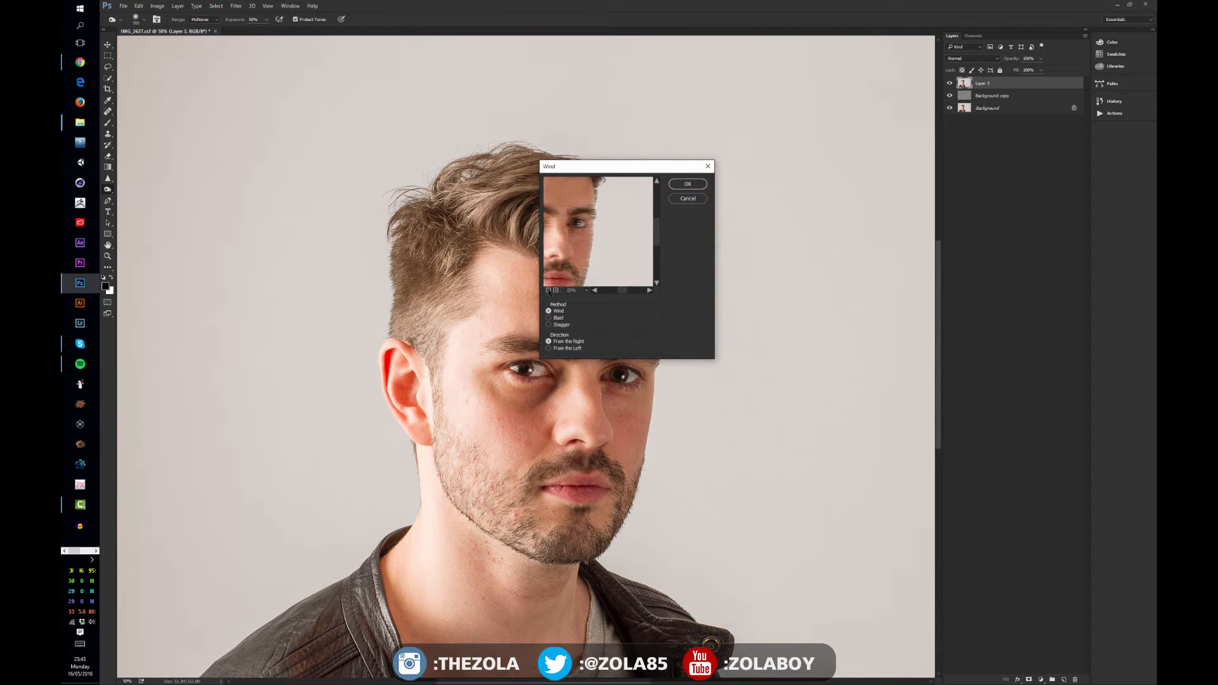
left_click_drag(596, 173, 321, 423)
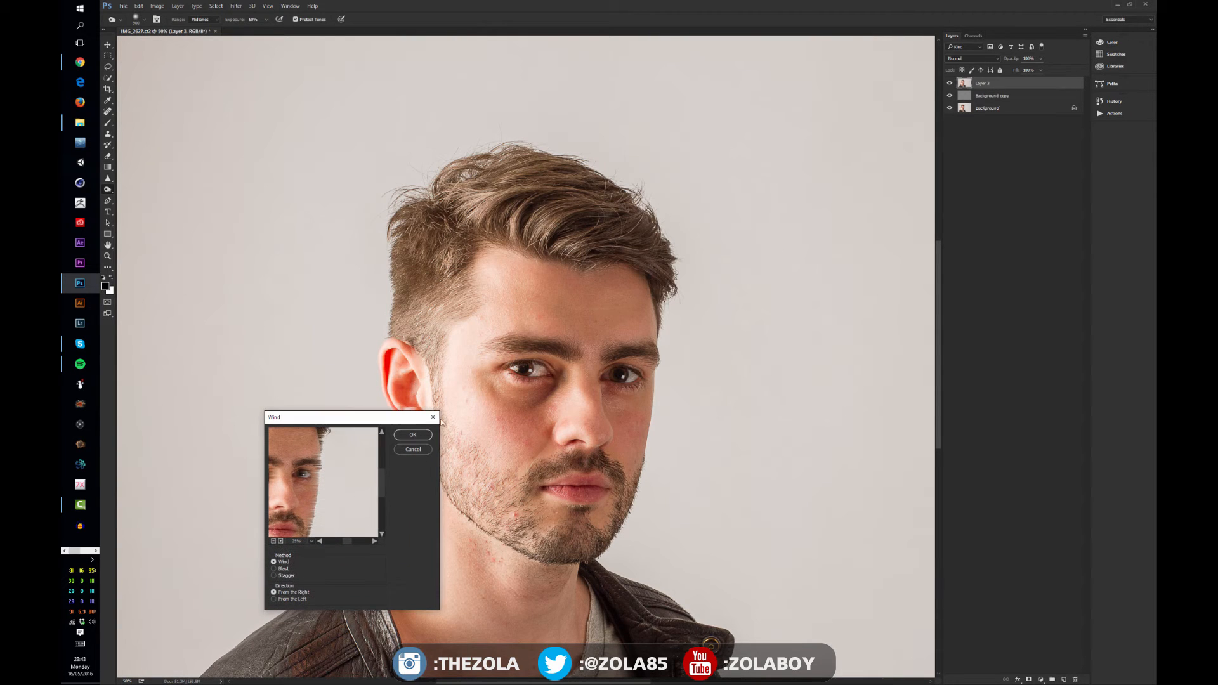
left_click(274, 599)
left_click(274, 576)
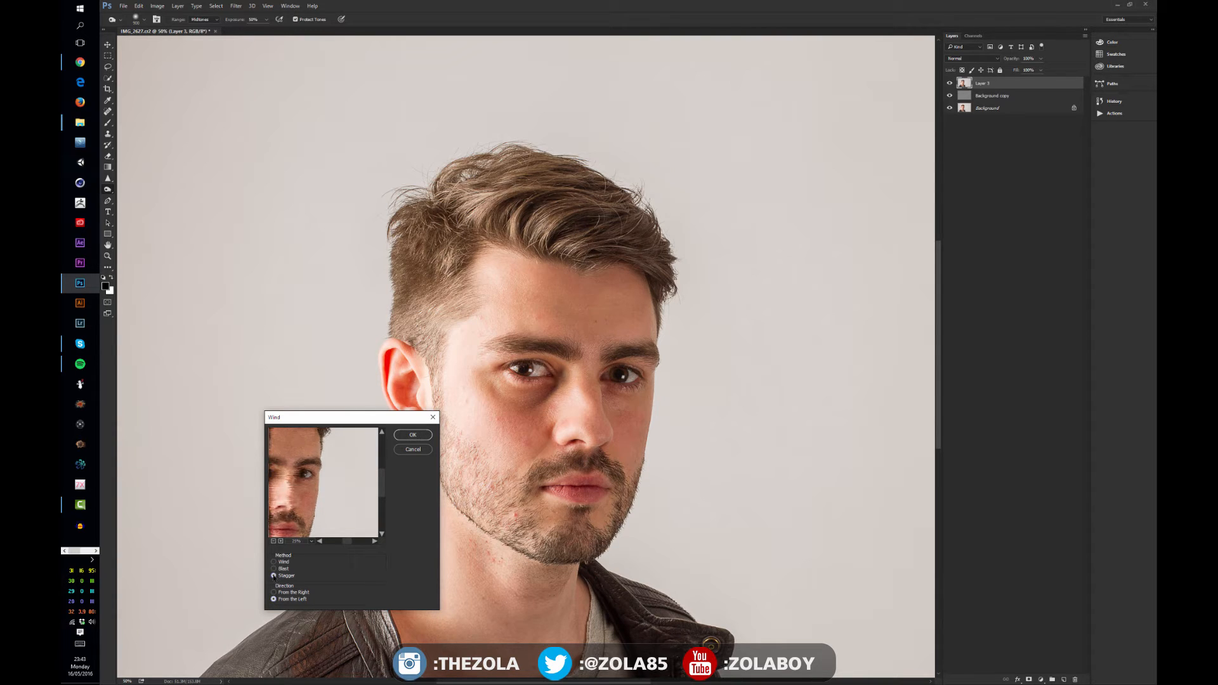
left_click(274, 569)
left_click(274, 563)
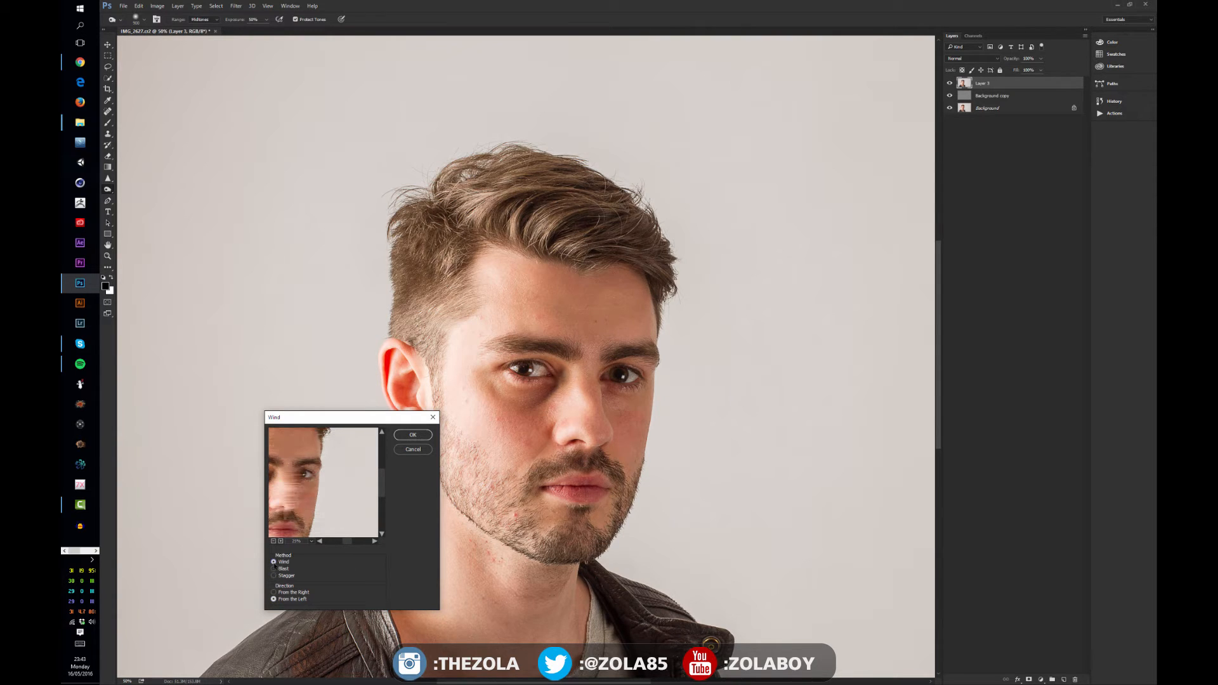
left_click(274, 569)
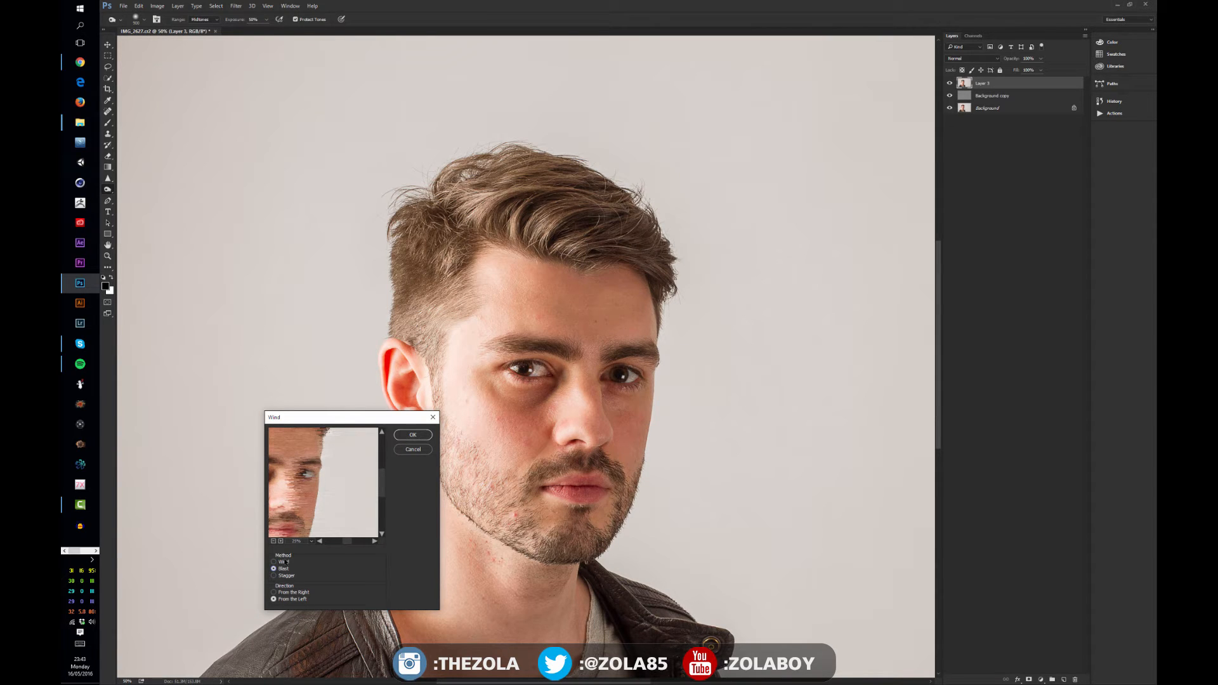
Apply the Wind filter to Layer 3 with the Stagger method From the Left
left_click_drag(331, 422, 272, 239)
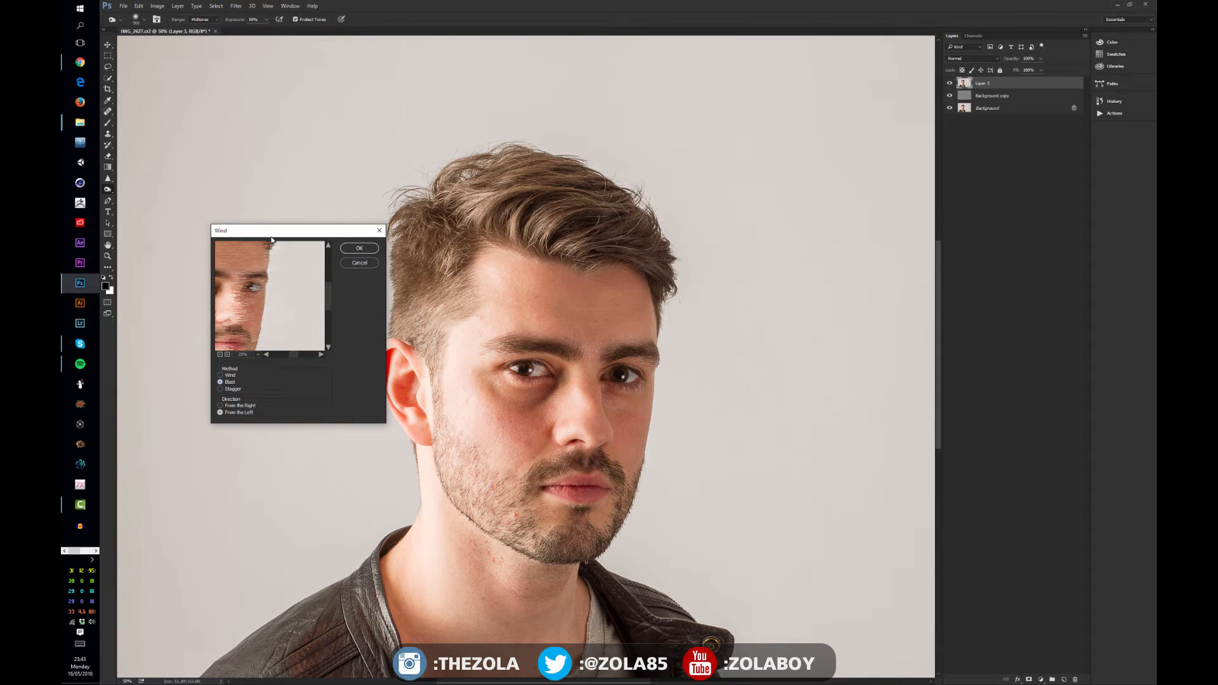
left_click(220, 389)
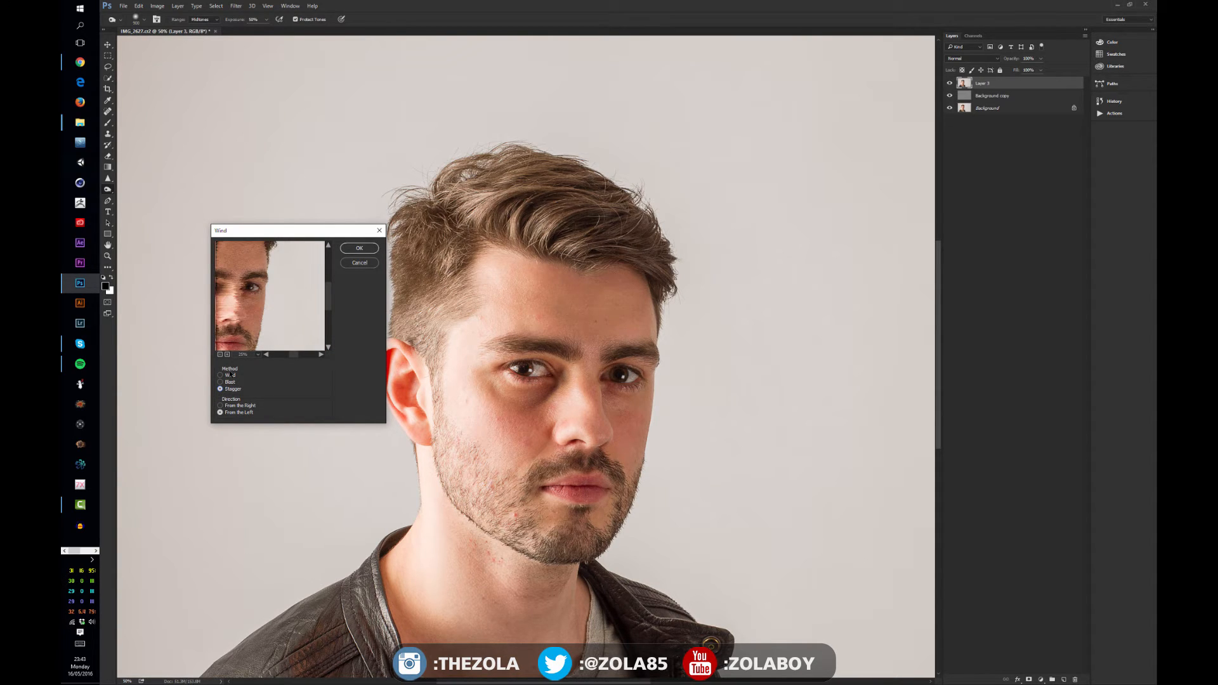
left_click(221, 375)
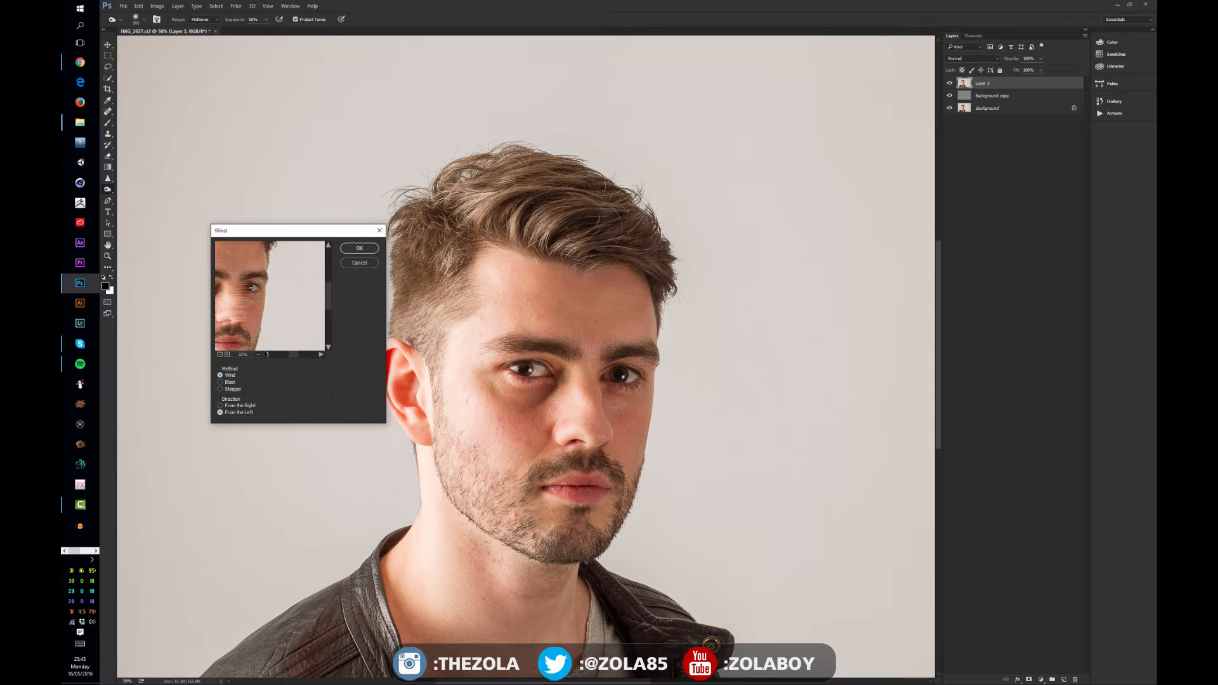
left_click(266, 354)
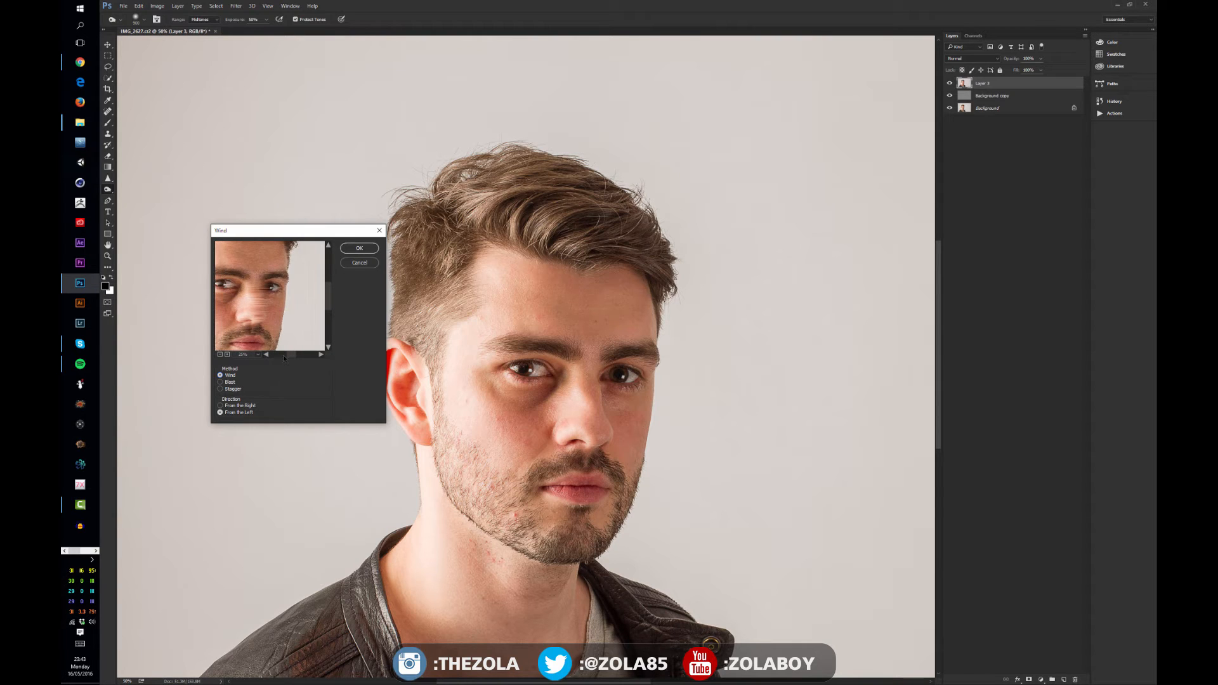
left_click(283, 356)
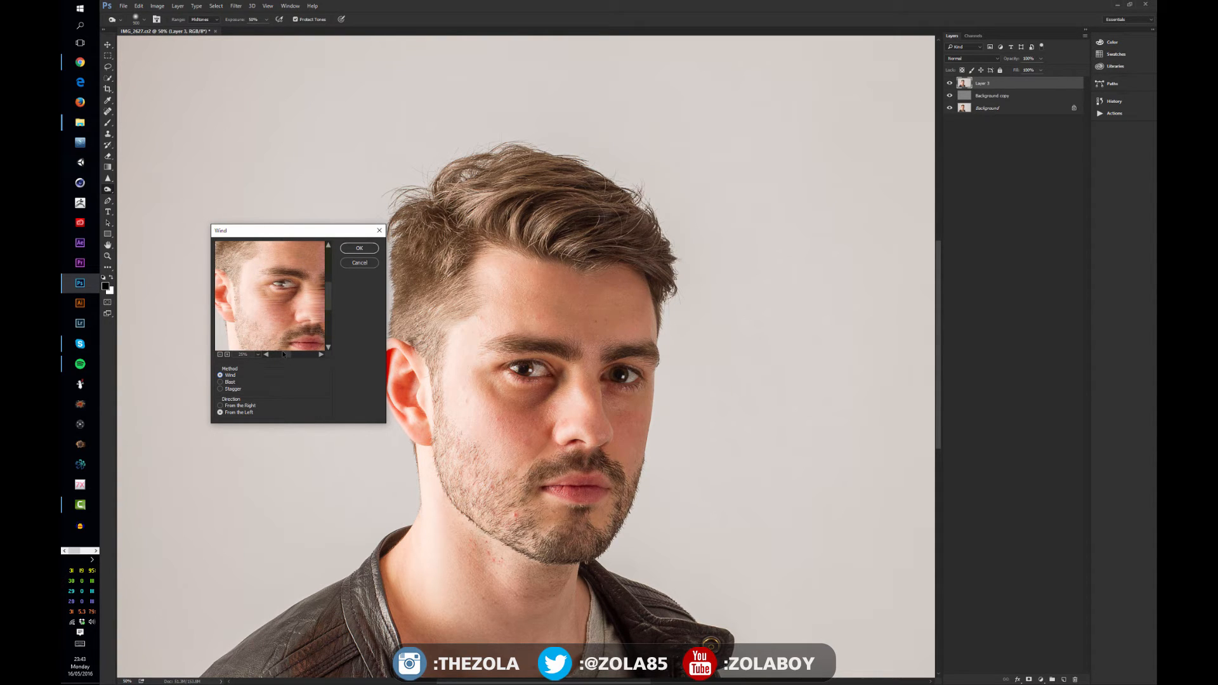
left_click_drag(291, 356, 285, 355)
left_click(220, 406)
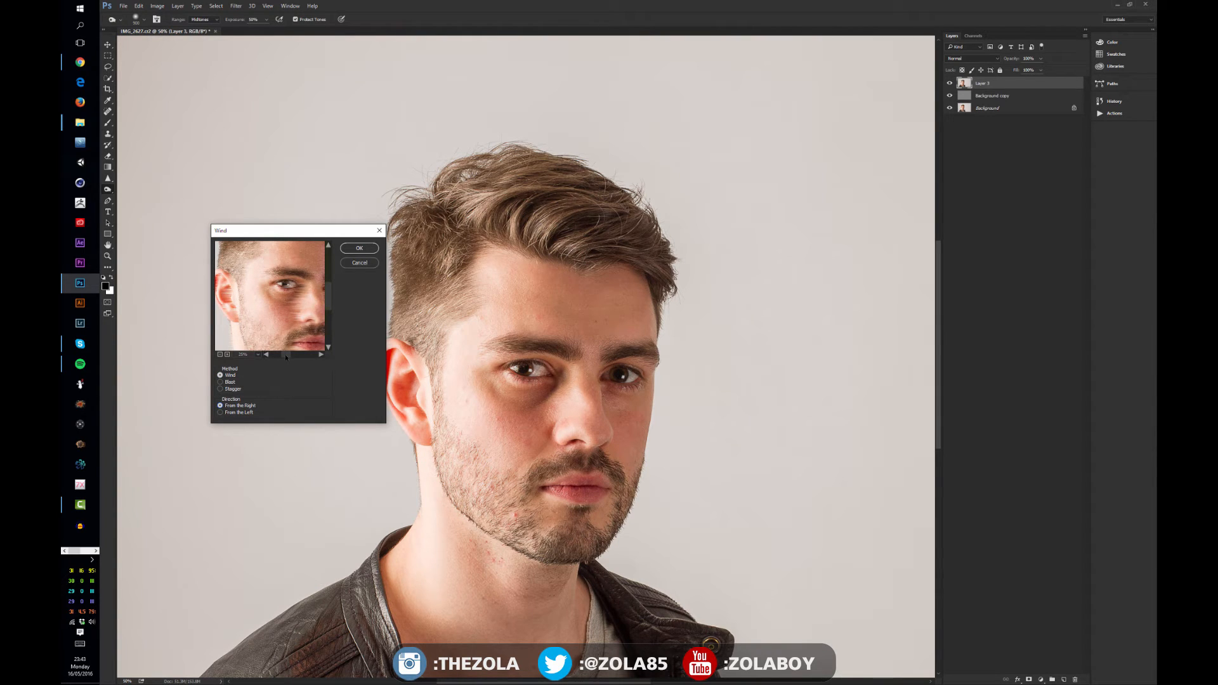
left_click_drag(285, 356, 289, 359)
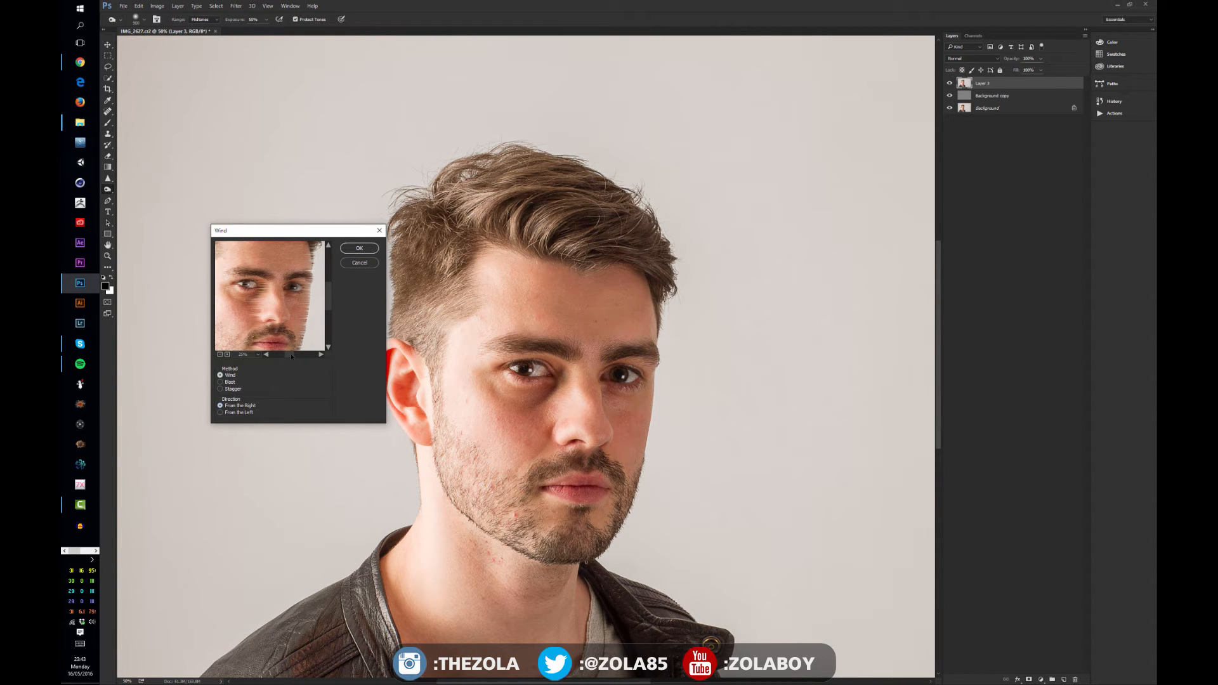
left_click(237, 413)
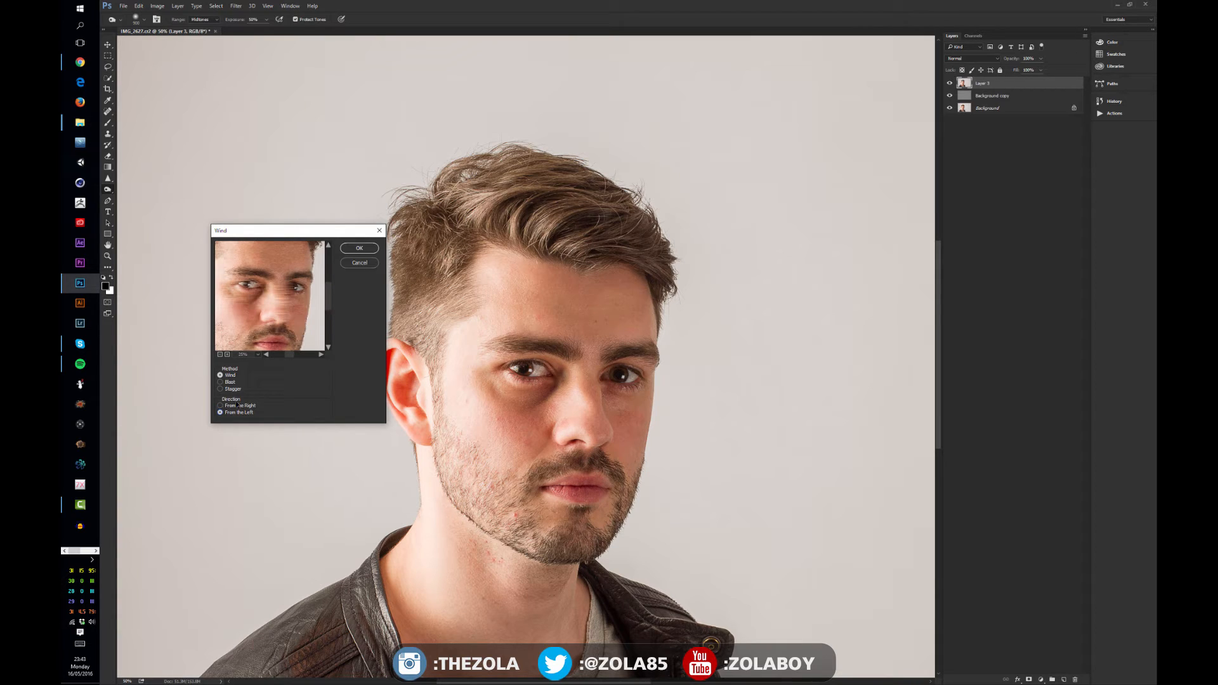
left_click(221, 389)
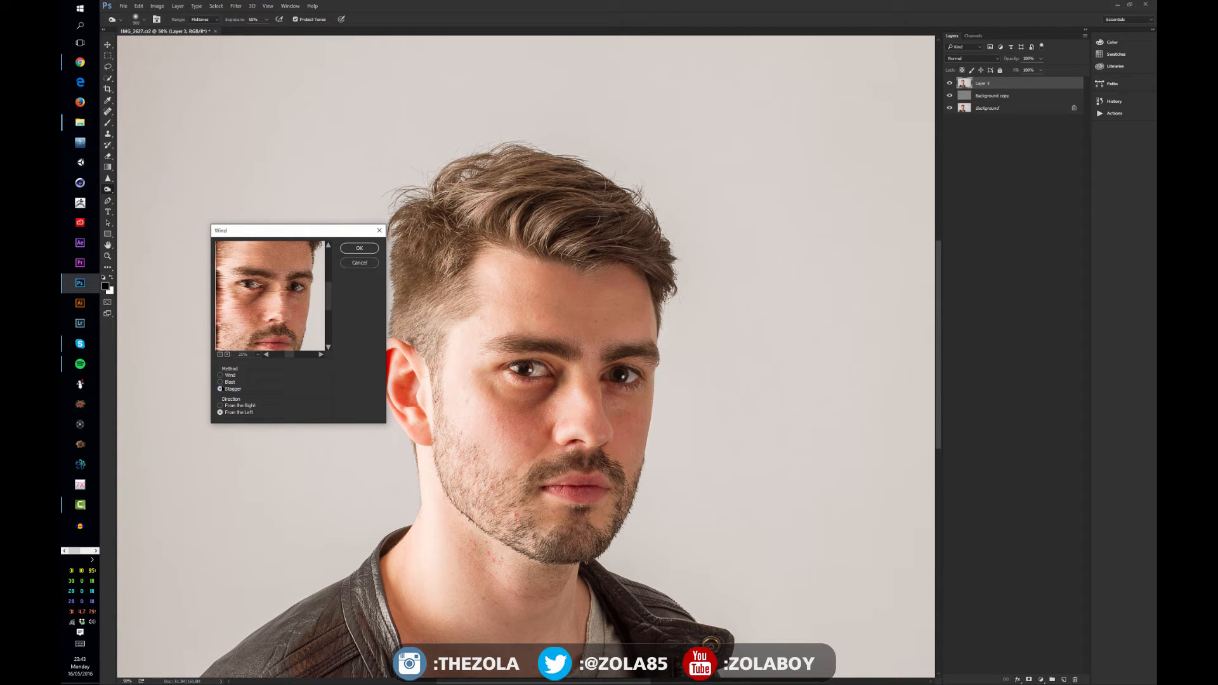
left_click(222, 388)
left_click(359, 248)
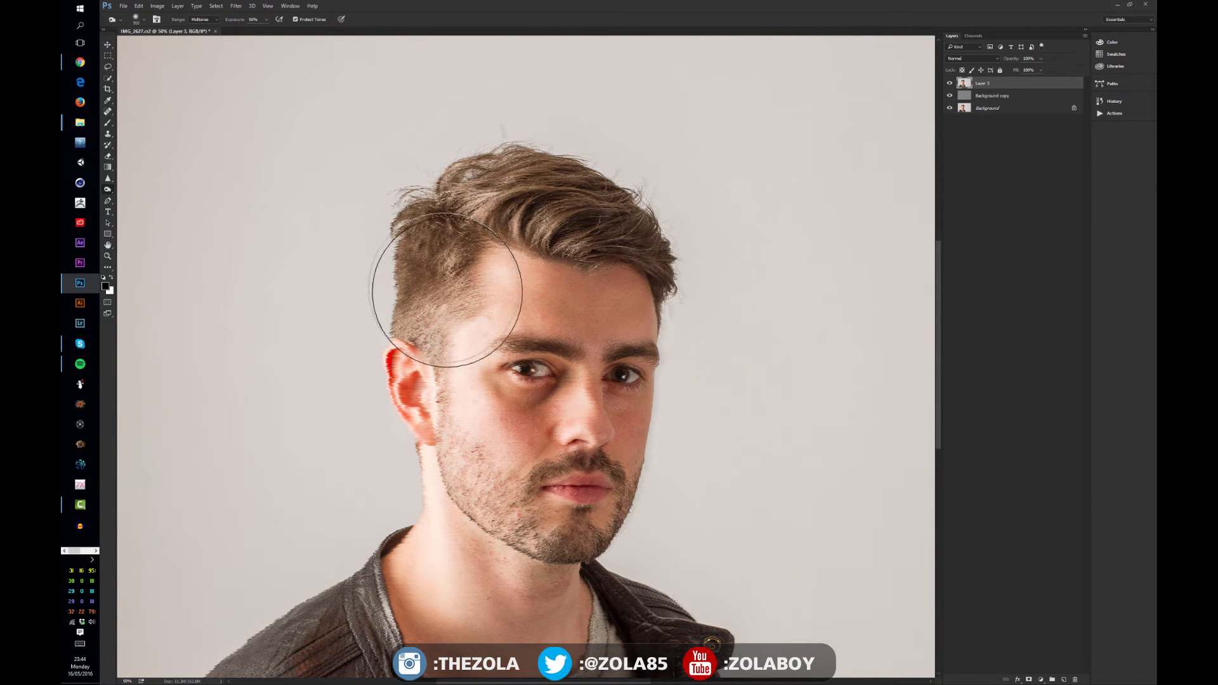
Set Layer 3's blend mode to Lighten after trying Color Dodge
left_click_drag(515, 388, 399, 328)
key("ctrl+plus")
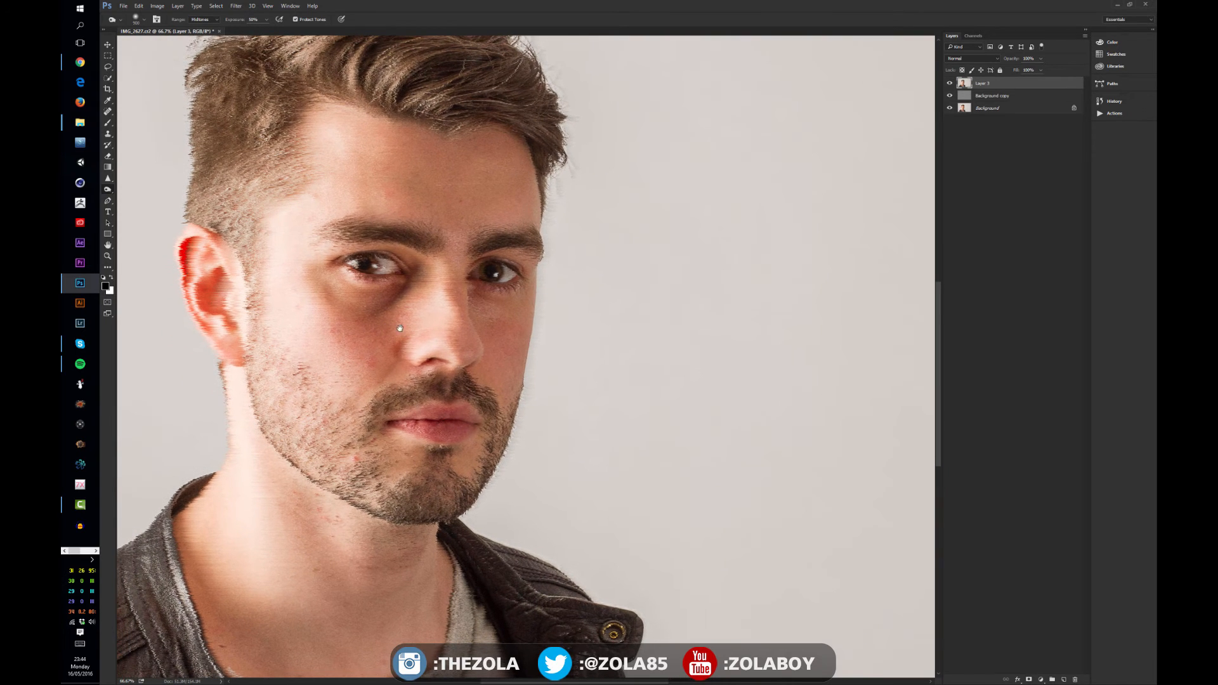
left_click(973, 58)
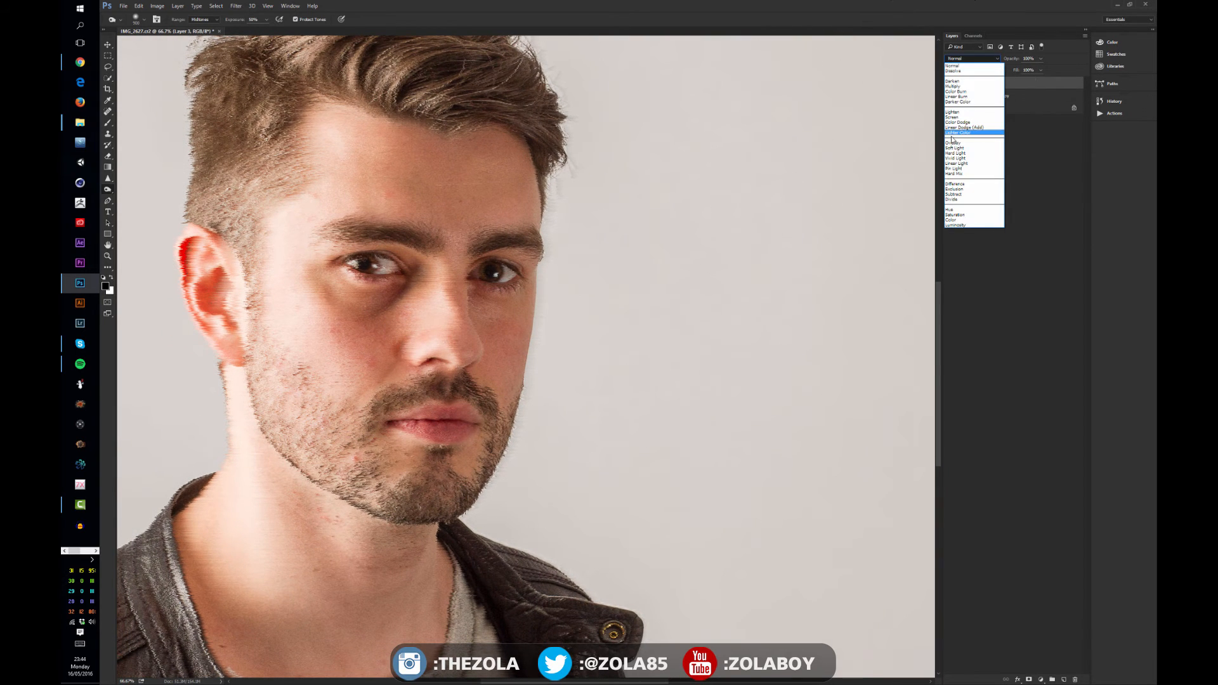
left_click(958, 122)
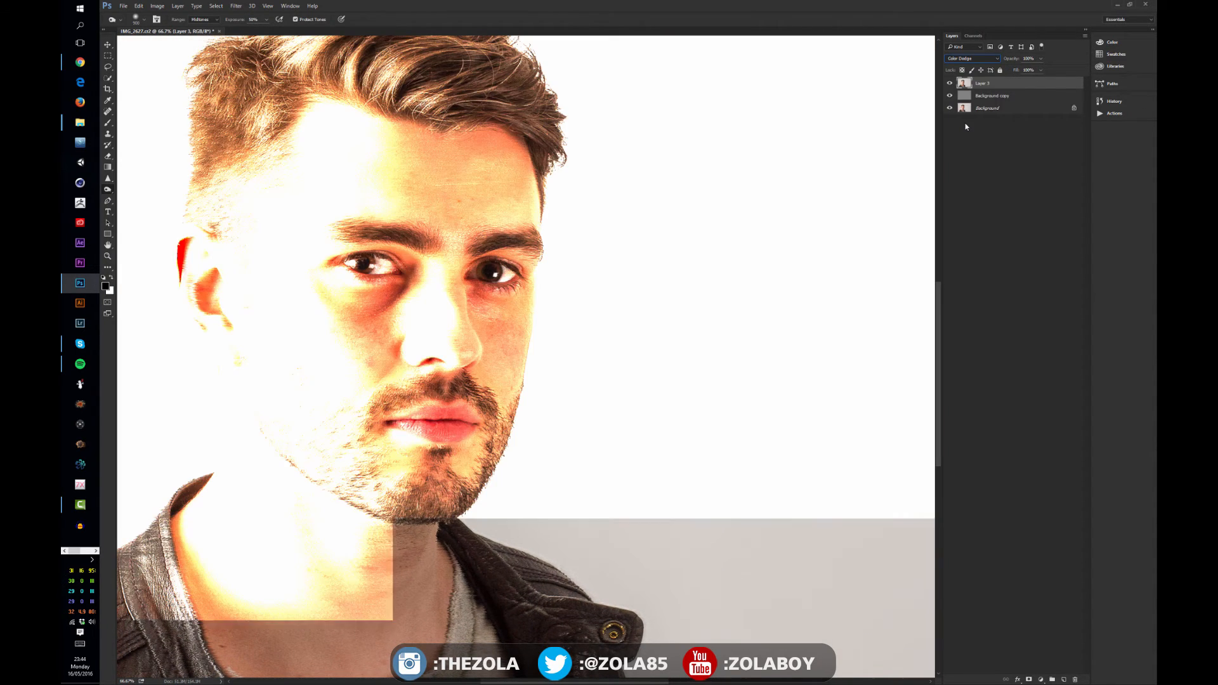
left_click(970, 59)
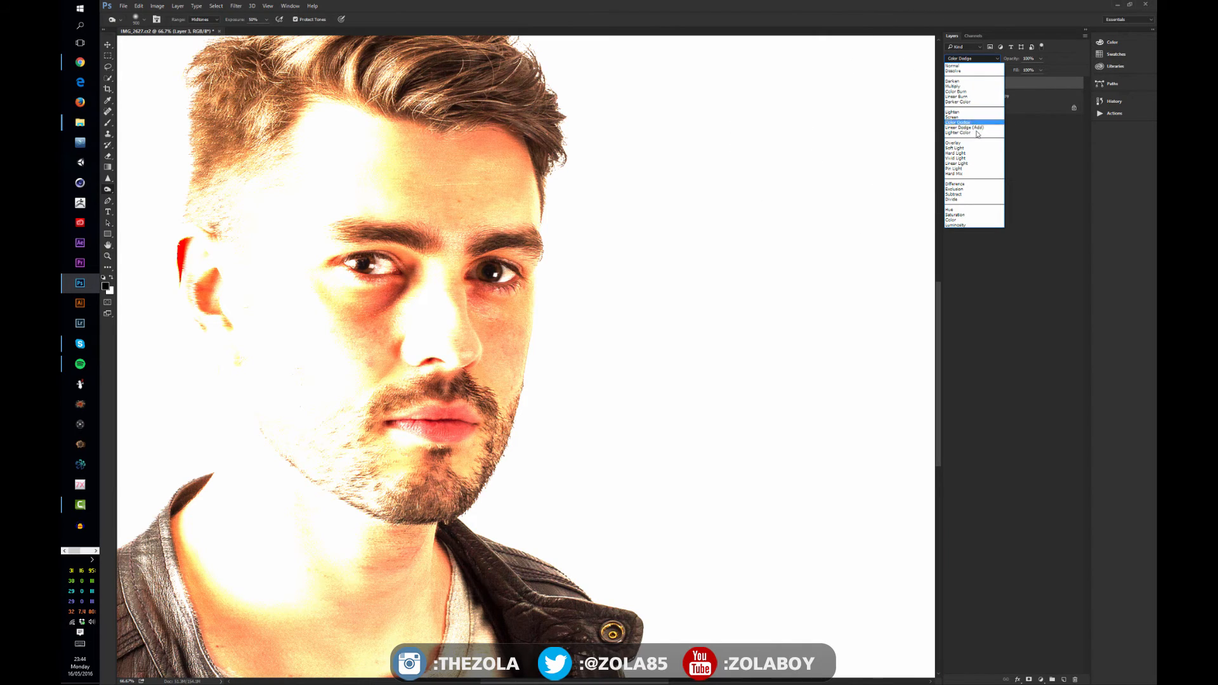
left_click(953, 111)
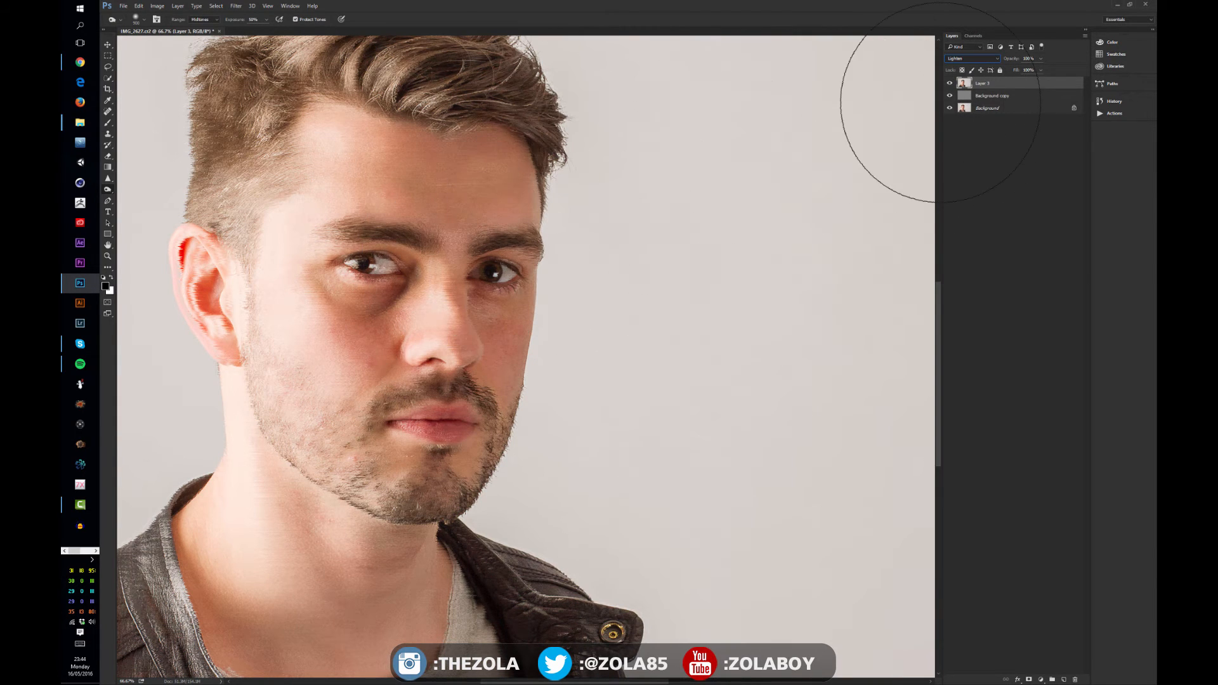
Colorize Layer 3 with Hue/Saturation, shifting the hue towards a warm sepia tint
left_click(109, 57)
left_click(108, 45)
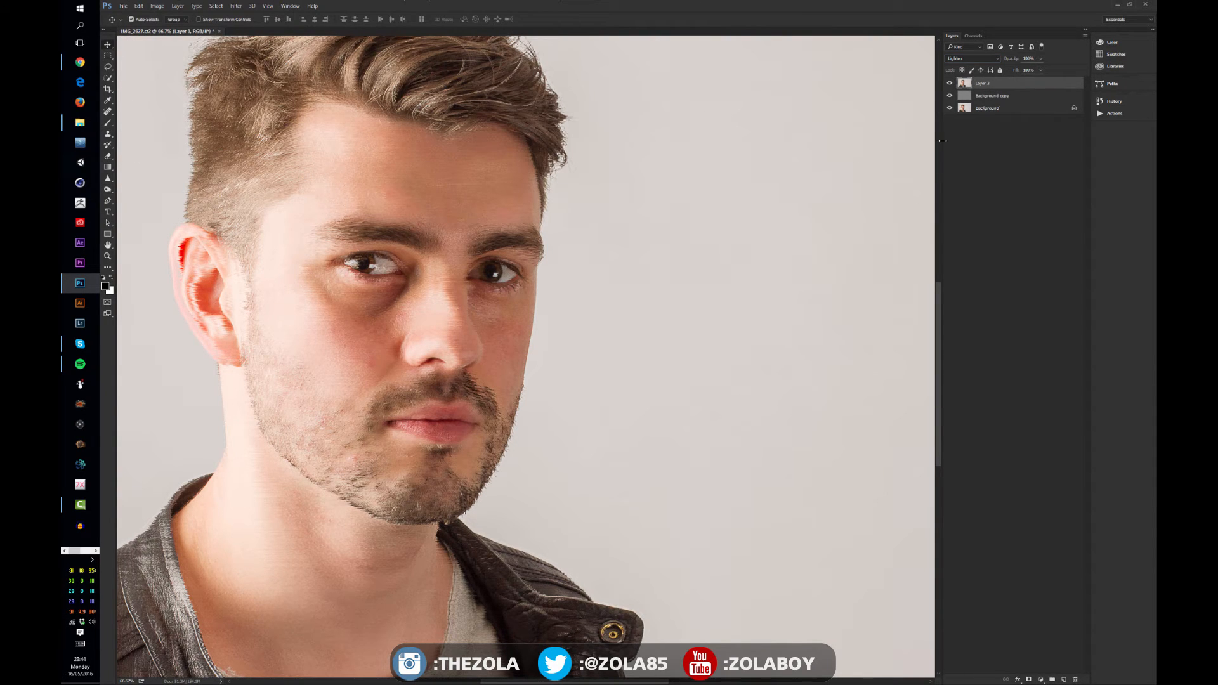
key("ctrl+u")
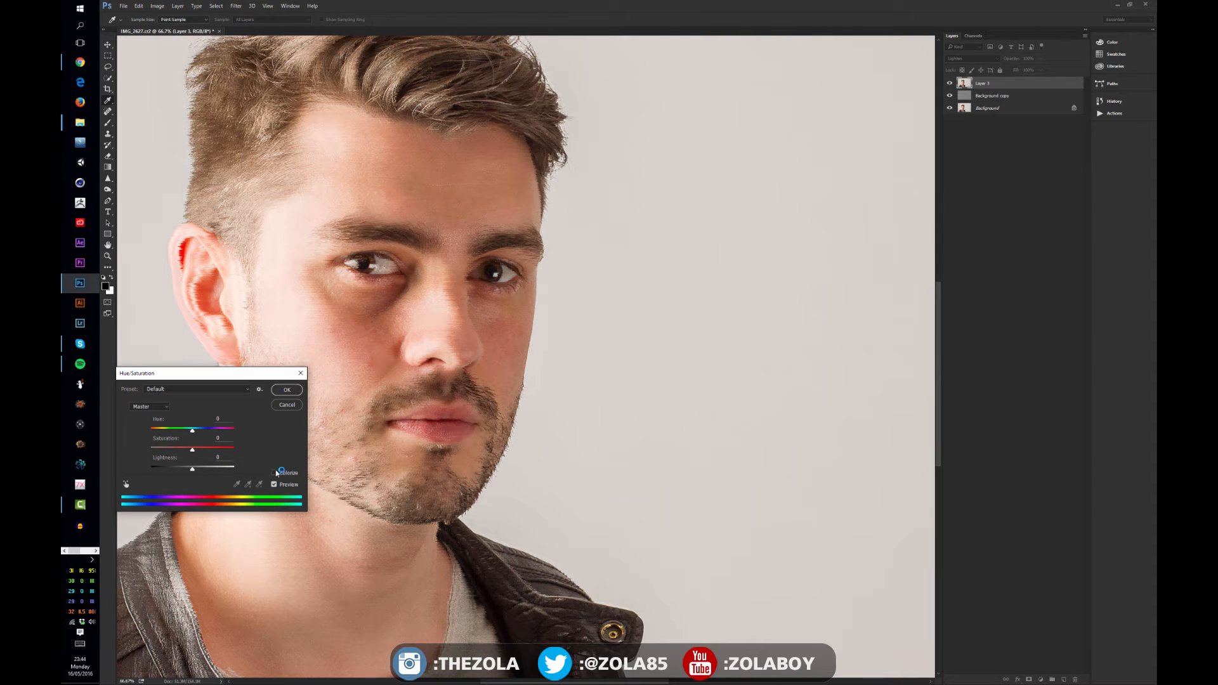
left_click(276, 473)
left_click_drag(151, 432, 161, 432)
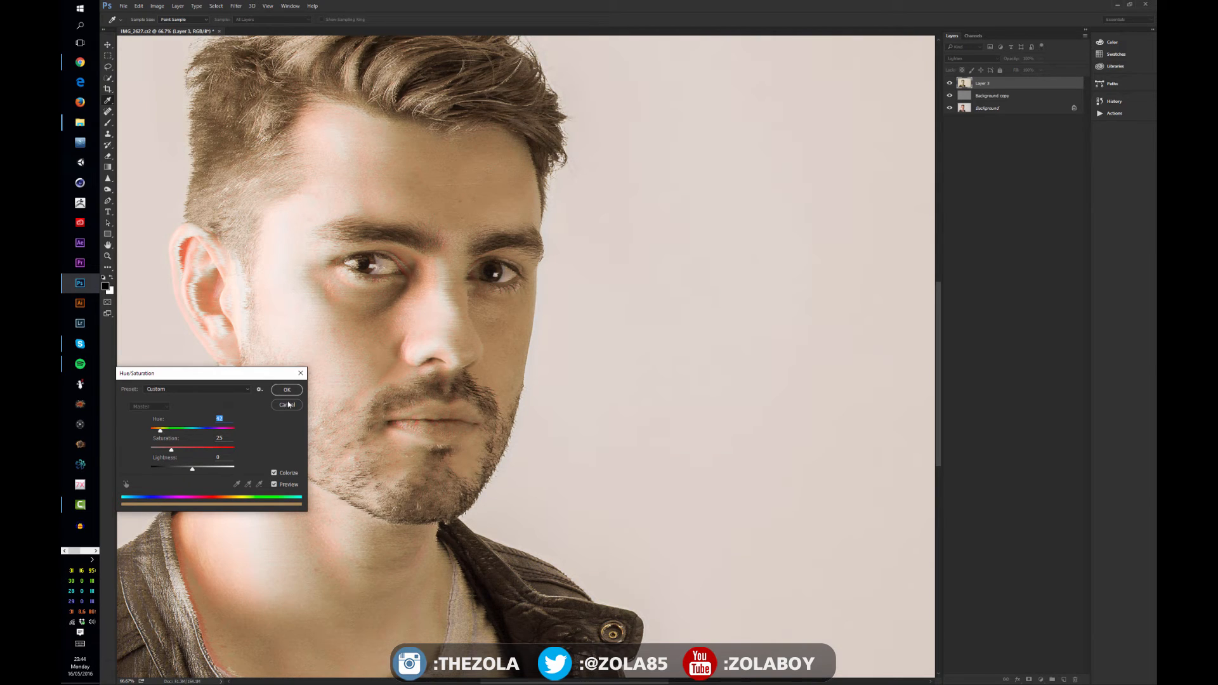
key("Return")
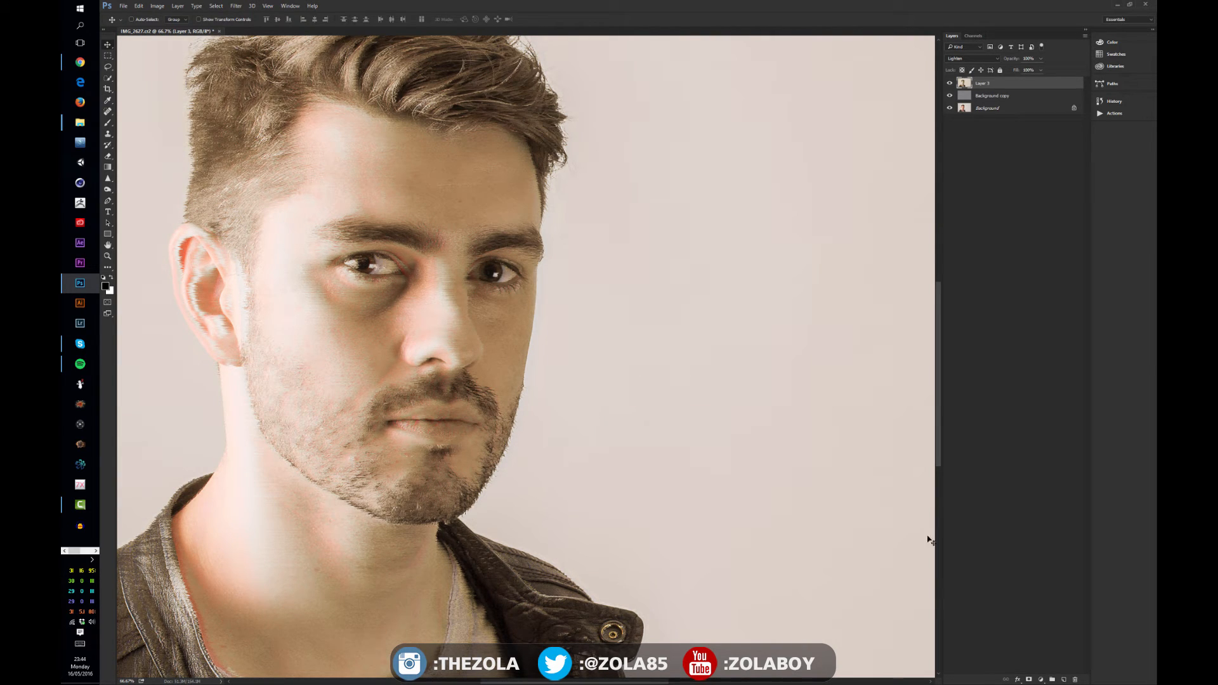
Add a layer mask to Layer 3 and paint on it with an enlarged brush over the forehead, nose and face
left_click(1029, 679)
key("b")
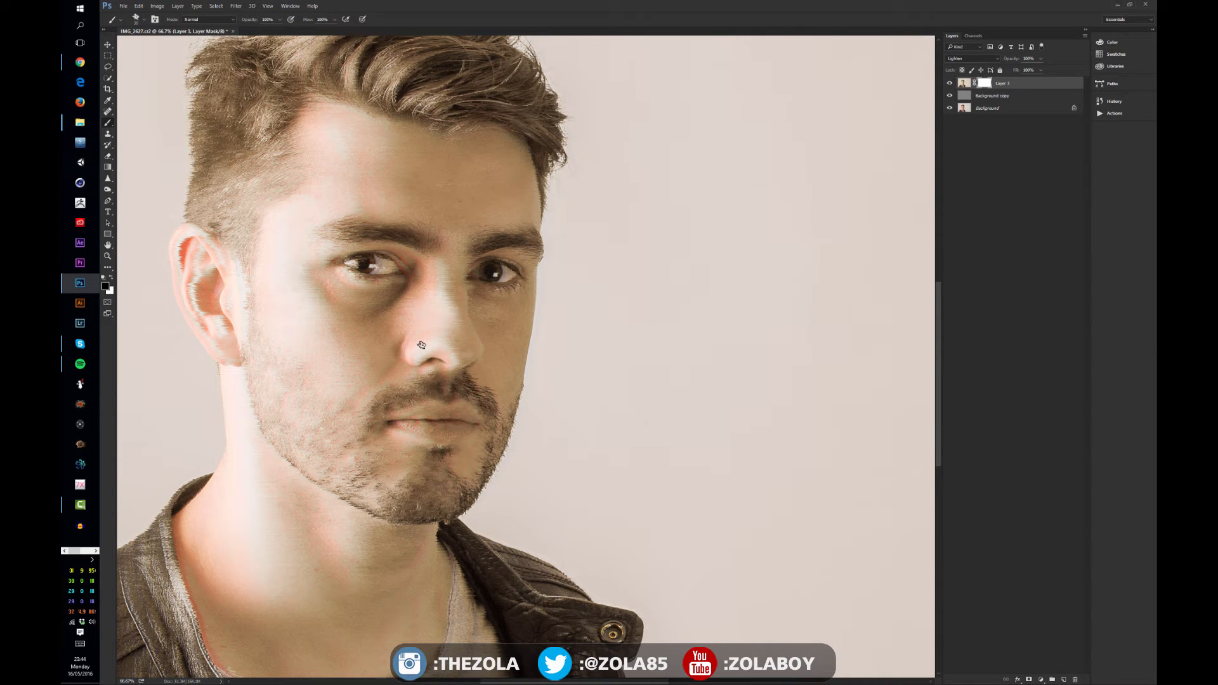
key("bracketright")
key("bracketright")
key("bracketright")
key("bracketright")
key("bracketright")
key("bracketright")
key("bracketright")
key("bracketright")
key("bracketright")
key("bracketright")
key("bracketright")
key("bracketright")
key("bracketright")
mouse_move(463, 350)
left_mouse_down()
mouse_move(440, 341)
mouse_move(461, 281)
mouse_move(409, 190)
mouse_move(437, 178)
left_mouse_up()
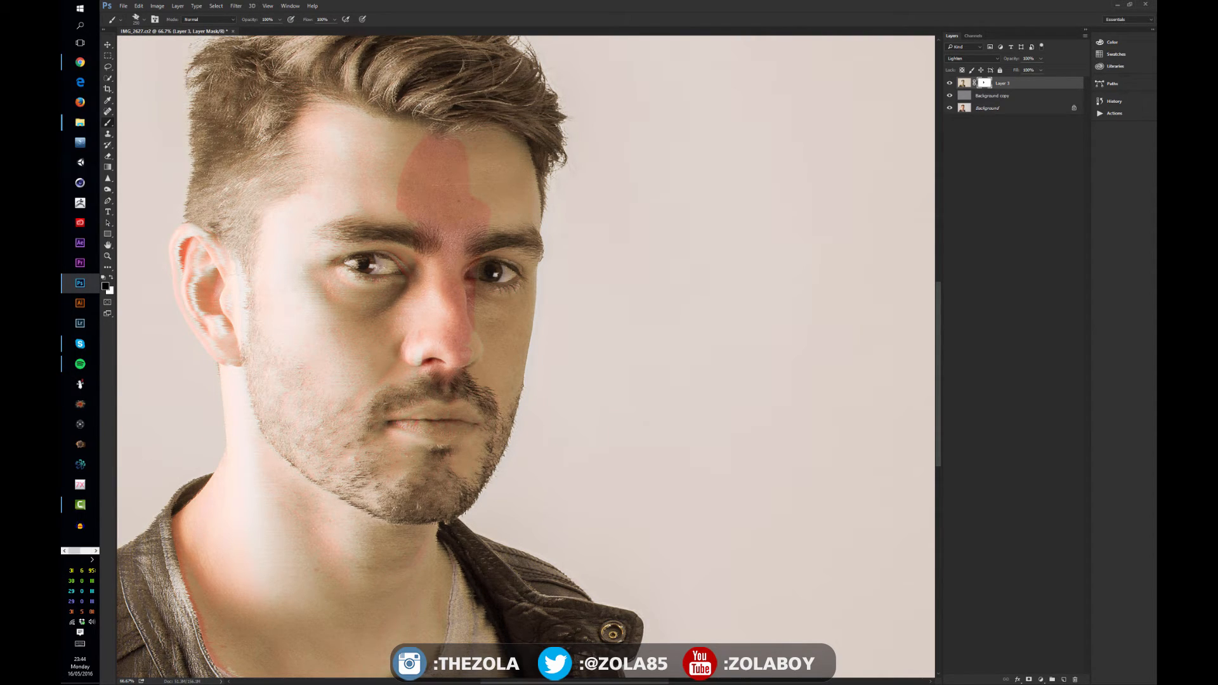
mouse_move(565, 264)
left_mouse_down()
mouse_move(484, 163)
mouse_move(524, 264)
mouse_move(514, 362)
left_mouse_up()
mouse_move(415, 290)
left_mouse_down()
mouse_move(371, 190)
mouse_move(292, 146)
mouse_move(383, 188)
mouse_move(305, 197)
mouse_move(309, 243)
mouse_move(351, 182)
mouse_move(351, 151)
mouse_move(380, 142)
mouse_move(419, 161)
mouse_move(325, 143)
mouse_move(336, 130)
mouse_move(276, 100)
left_mouse_up()
key("space")
left_click_drag(358, 142, 385, 170)
mouse_move(209, 150)
left_mouse_down()
mouse_move(232, 119)
mouse_move(245, 186)
mouse_move(275, 199)
mouse_move(235, 179)
mouse_move(237, 81)
mouse_move(277, 166)
left_mouse_up()
key("space")
left_click_drag(330, 95, 260, 105)
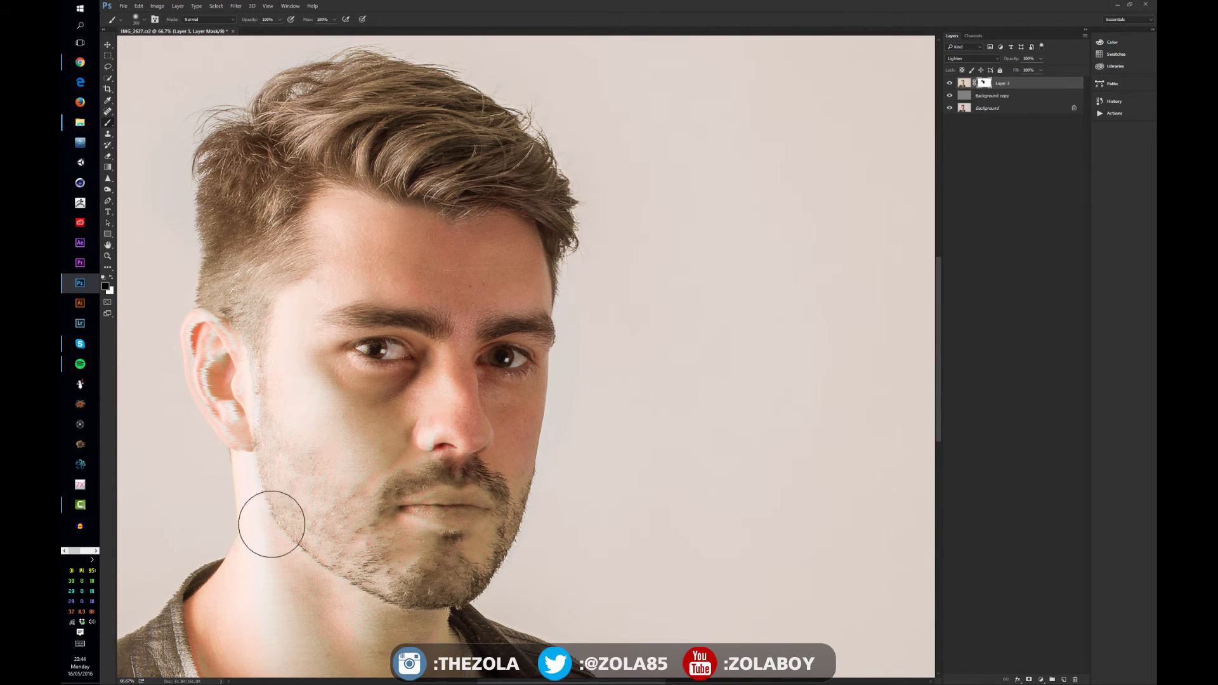
Reapply the Wind filter to Layer 3 five more times
left_click(1005, 97)
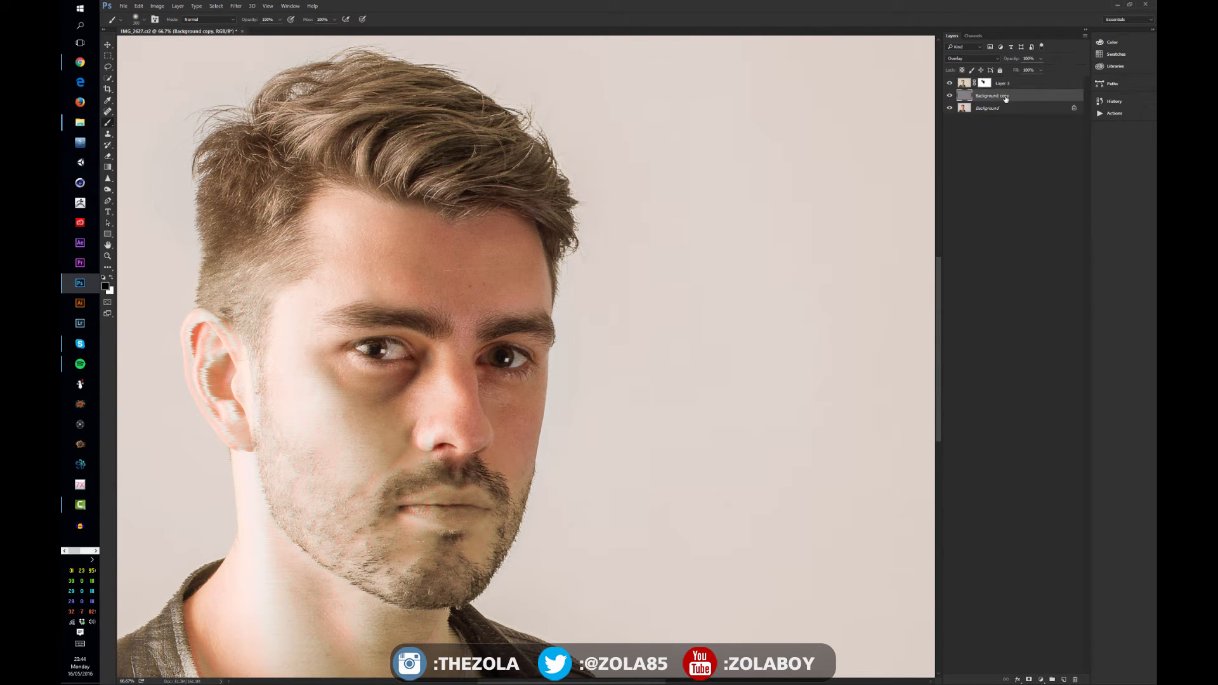
left_click(964, 83)
left_click(235, 6)
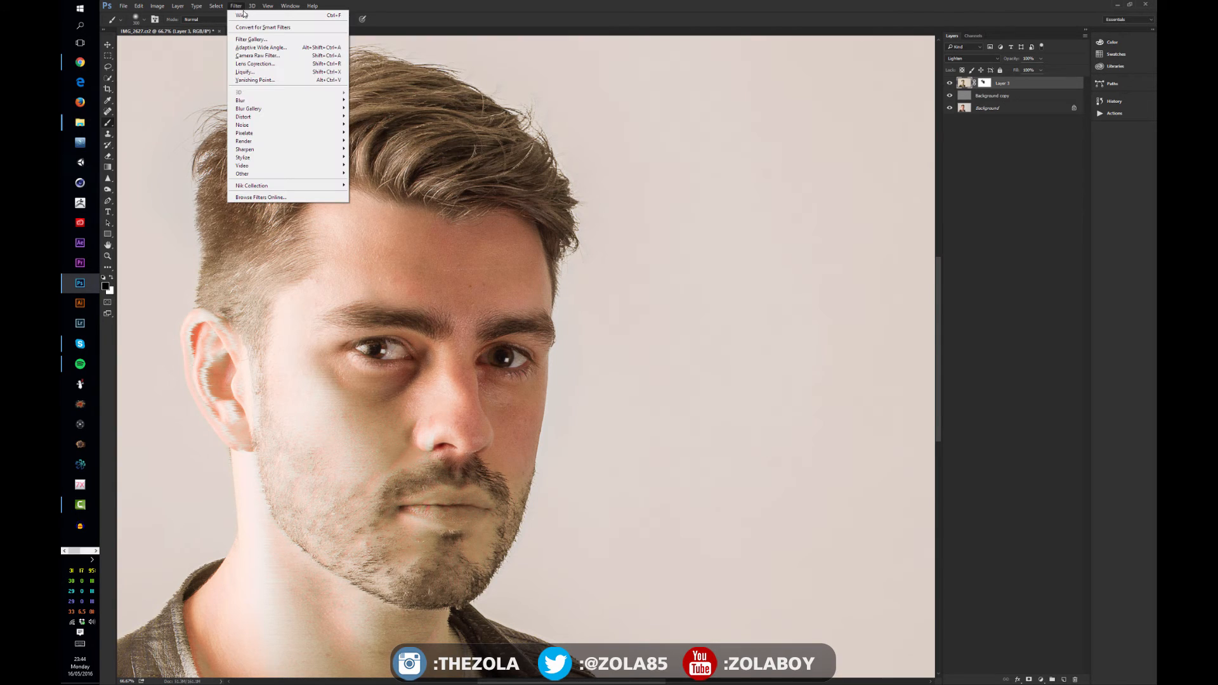
left_click(326, 17)
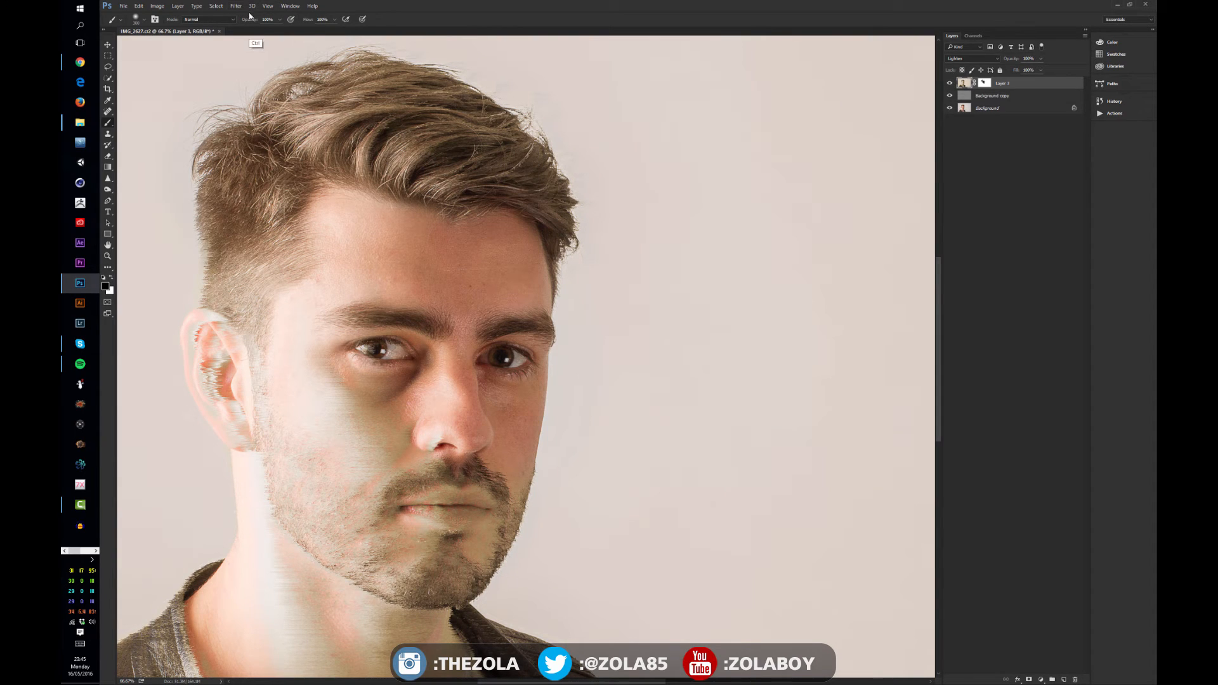
key("ctrl+f")
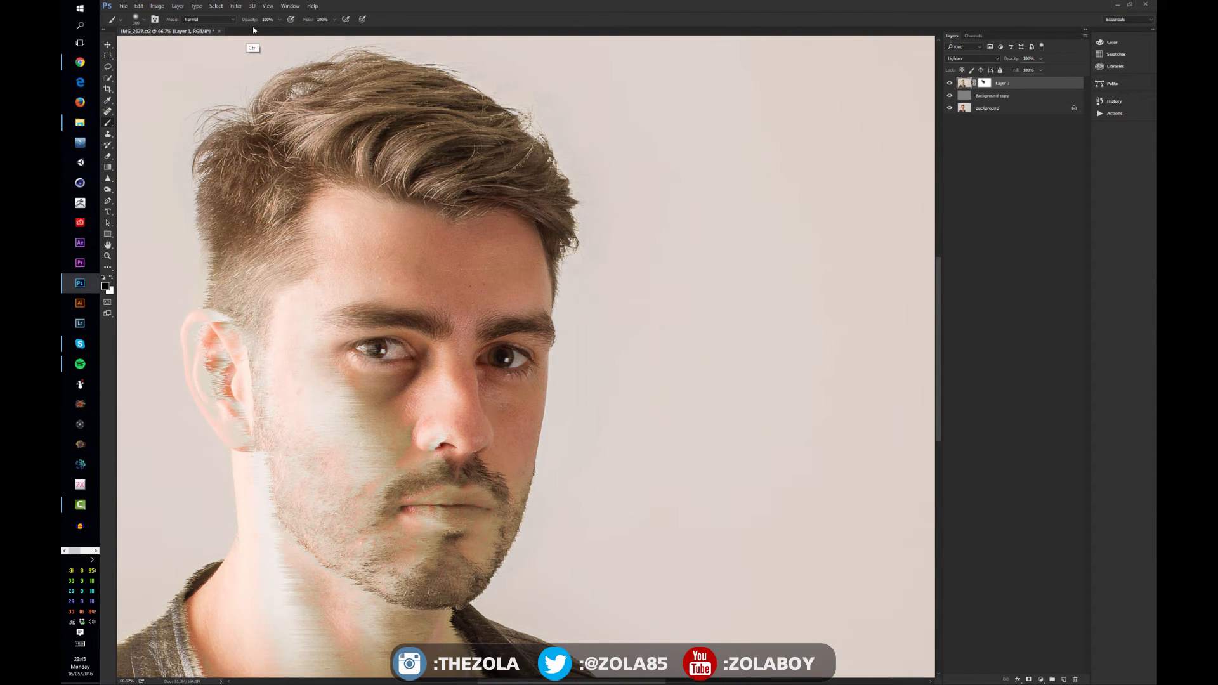
key("ctrl+f")
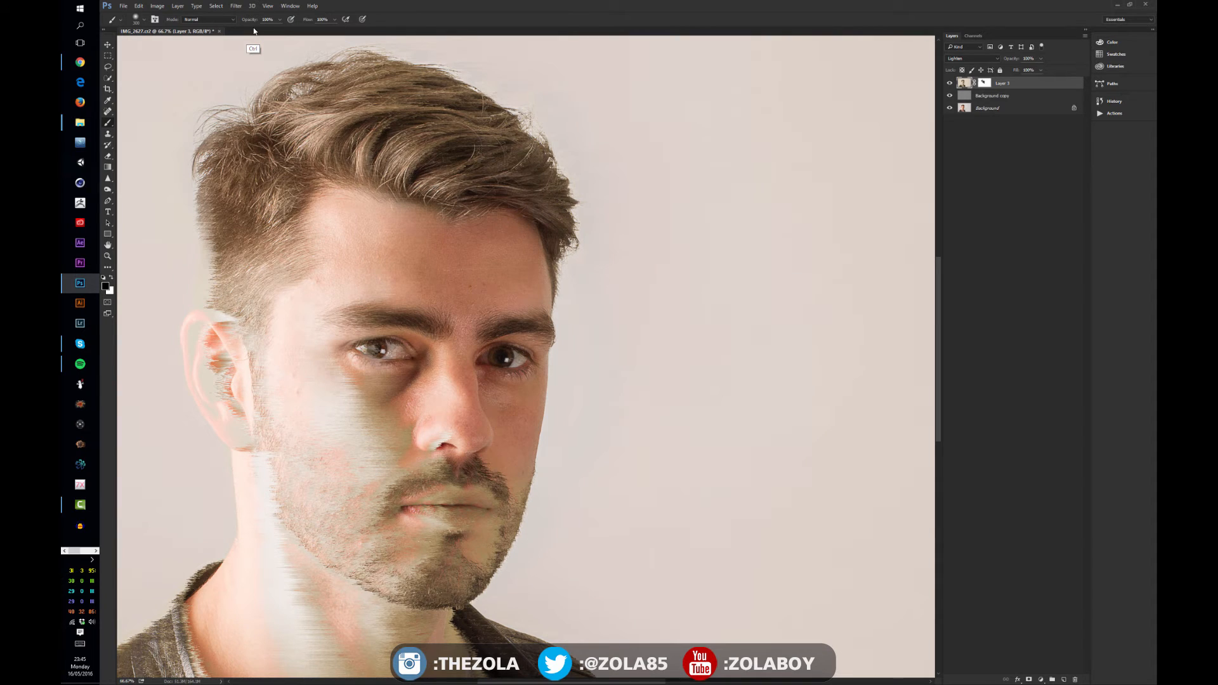
key("ctrl+f")
key("ctrl+f")
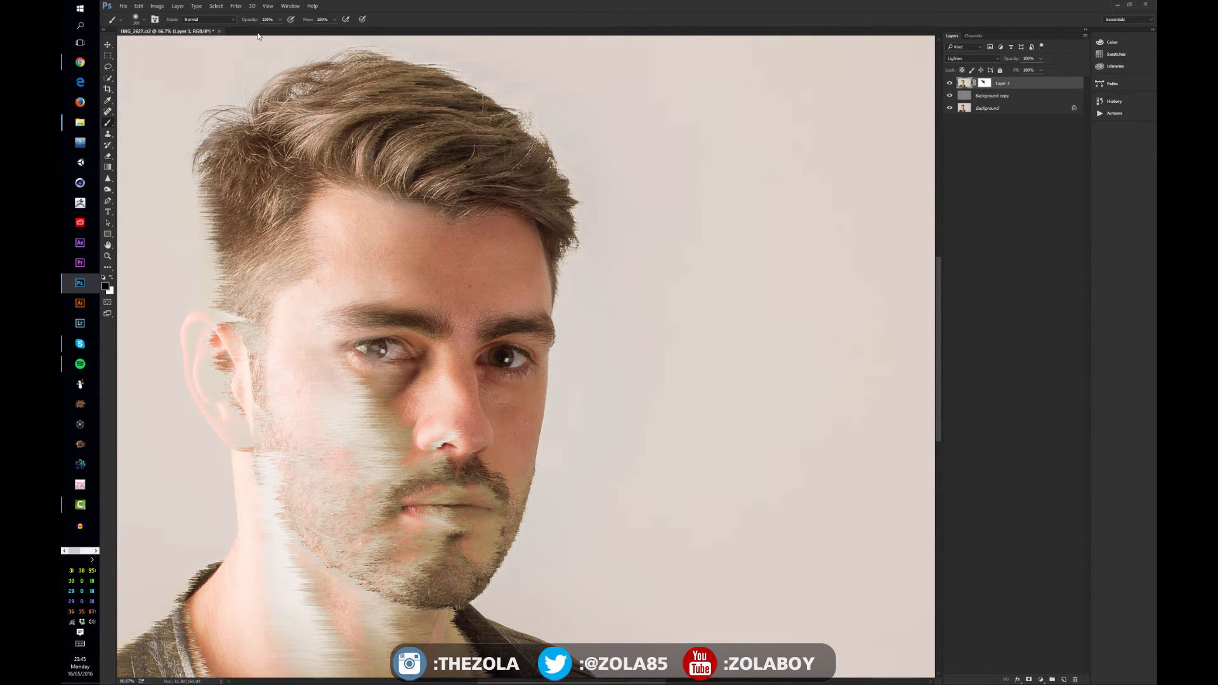
Desaturate Layer 3 with Hue/Saturation by setting saturation to -100
key("ctrl+u")
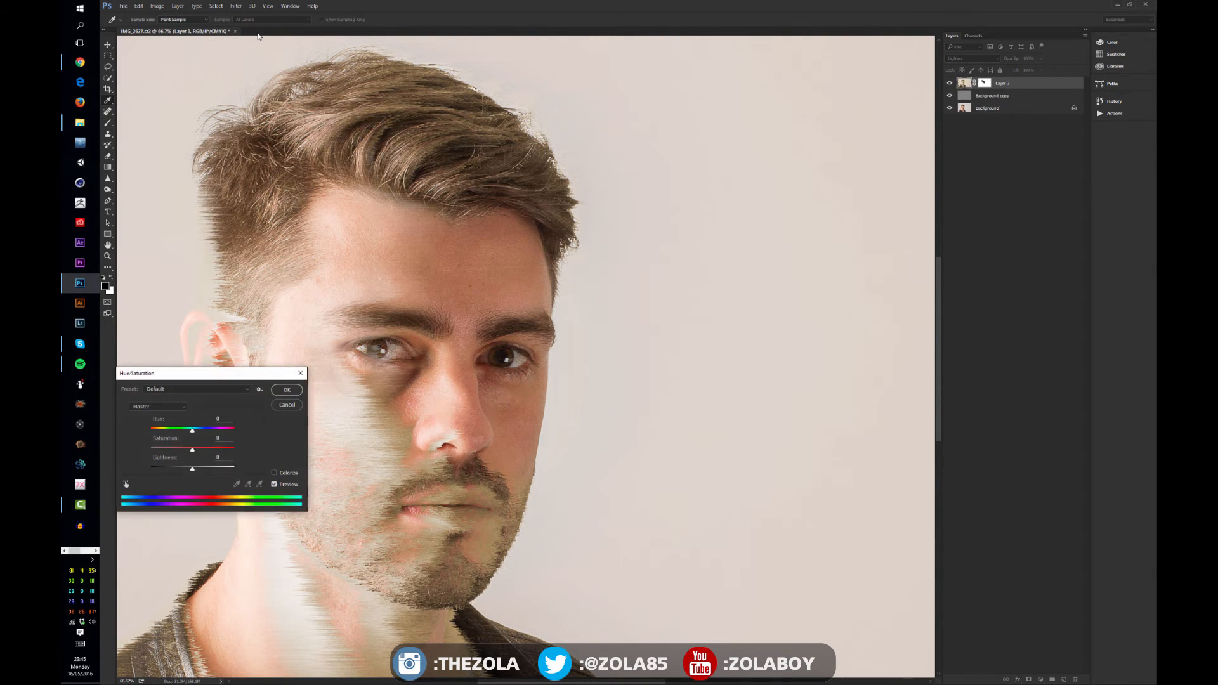
left_click_drag(192, 450, 147, 446)
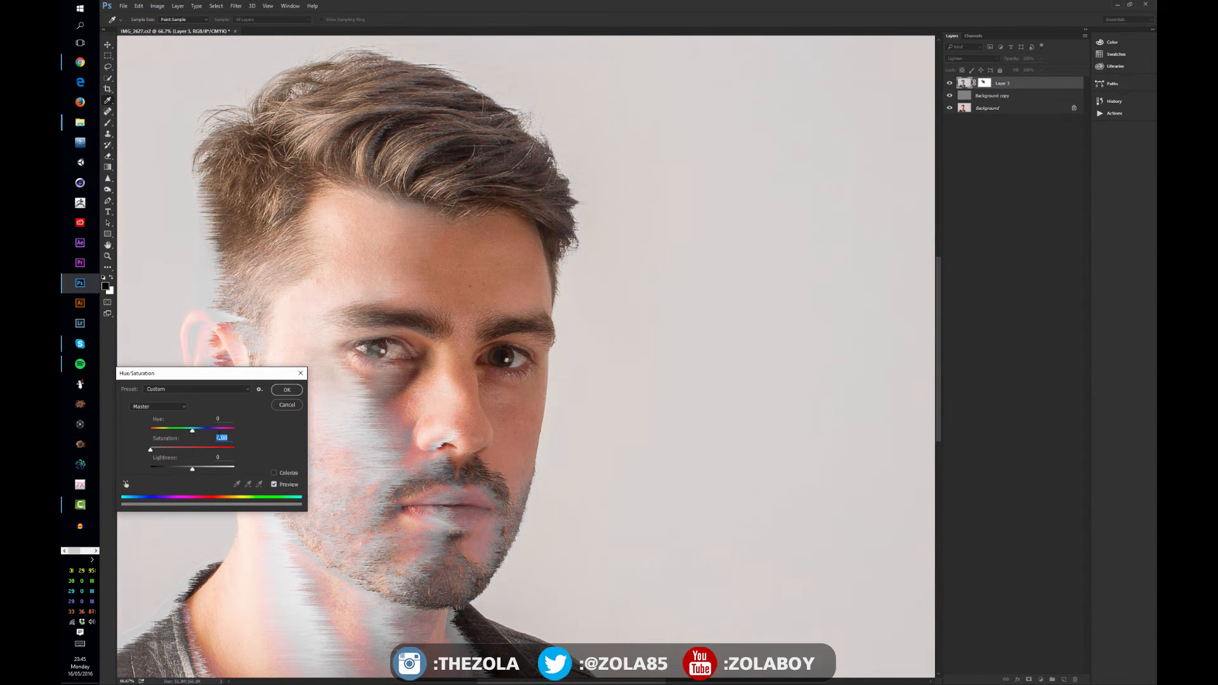
left_click(288, 390)
left_click_drag(302, 428, 336, 380)
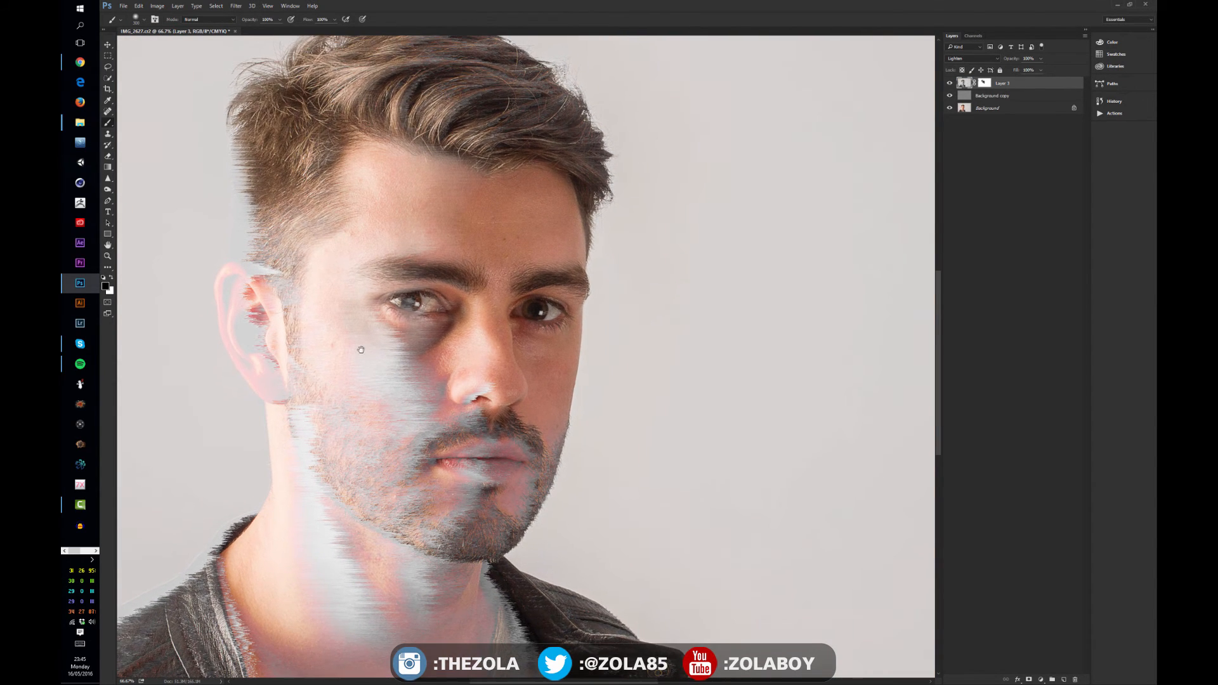
Set Layer 3's blend mode to Overlay
left_click(971, 58)
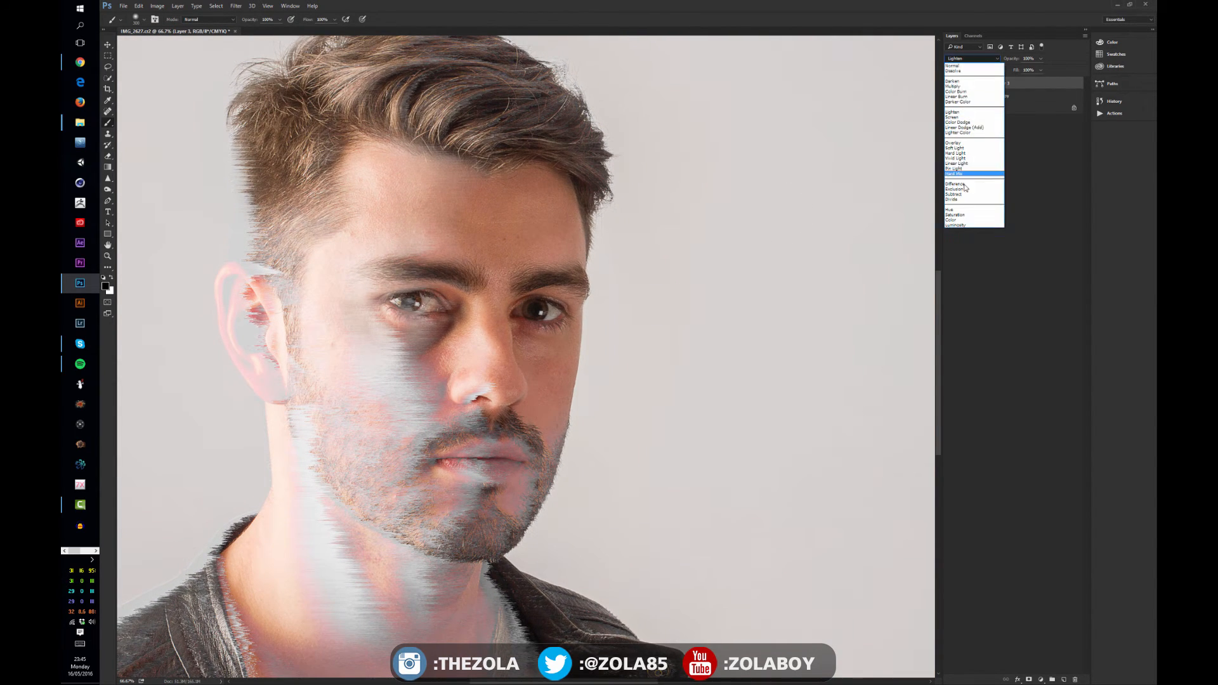
left_click(956, 145)
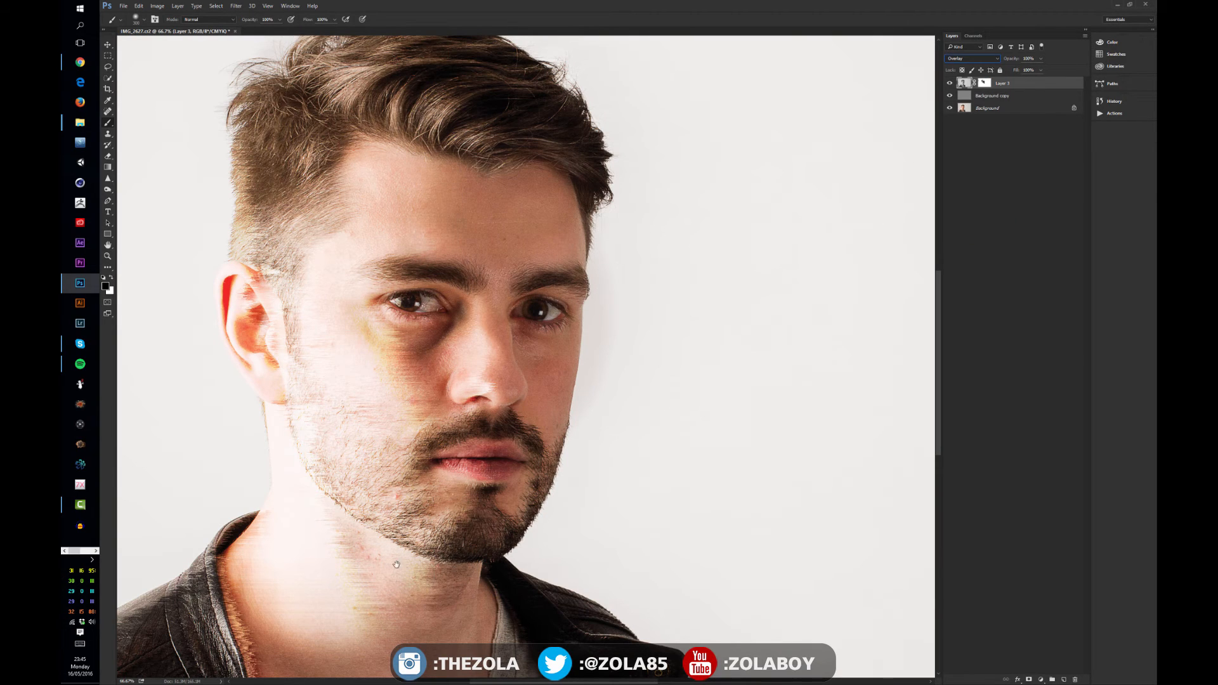
mouse_move(440, 444)
left_mouse_down()
mouse_move(515, 326)
mouse_move(544, 321)
left_mouse_up()
mouse_move(404, 106)
left_mouse_down()
mouse_move(390, 198)
mouse_move(444, 293)
left_mouse_up()
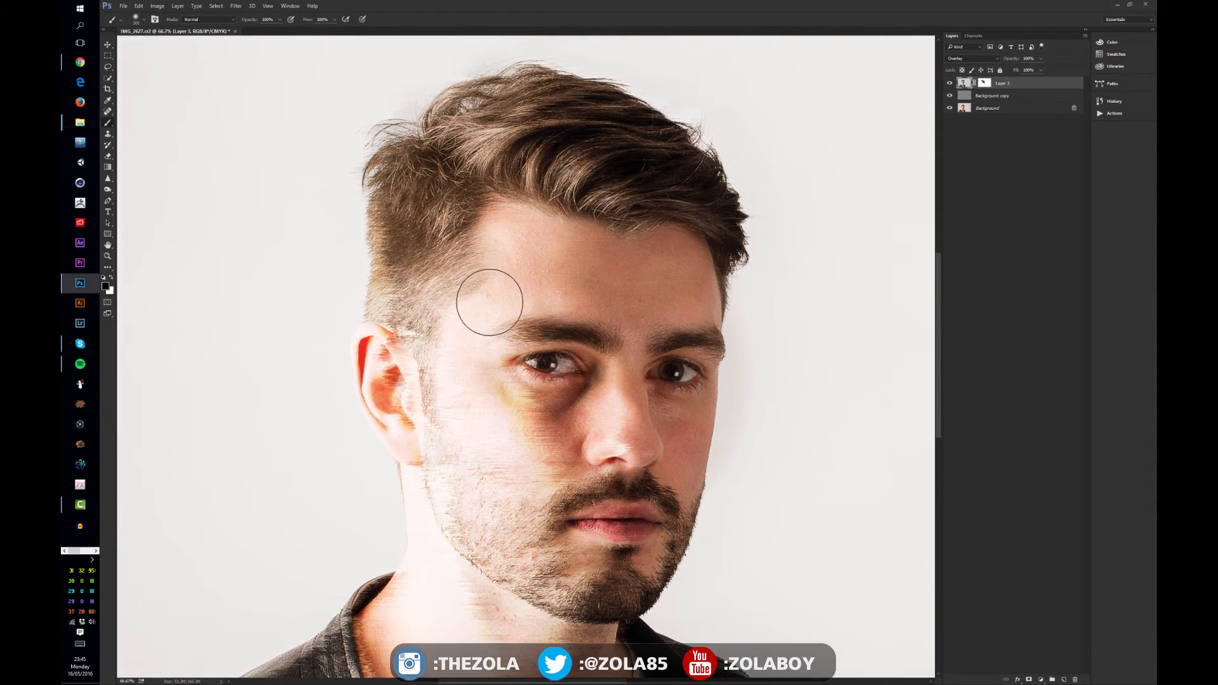
Compare the image with Layer 3 shown and hidden at a zoomed-out view, leaving Layer 3 hidden
left_click(107, 45)
left_click(949, 83)
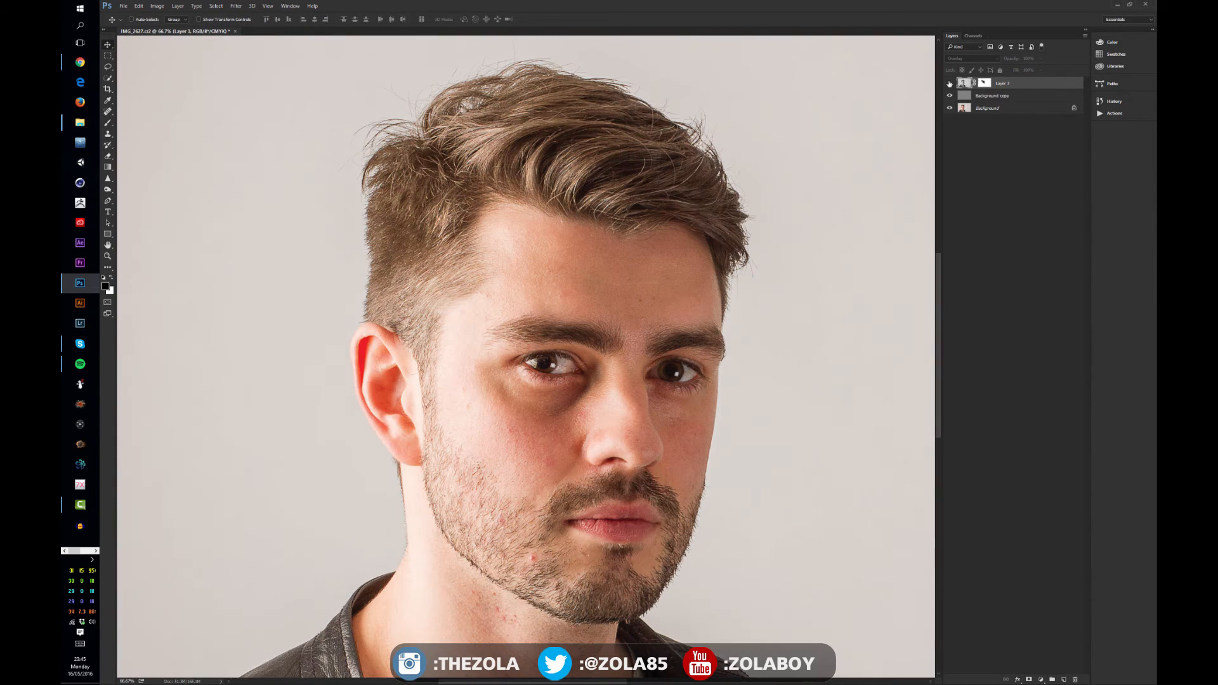
left_click(950, 82)
left_click(949, 83)
left_click(950, 82)
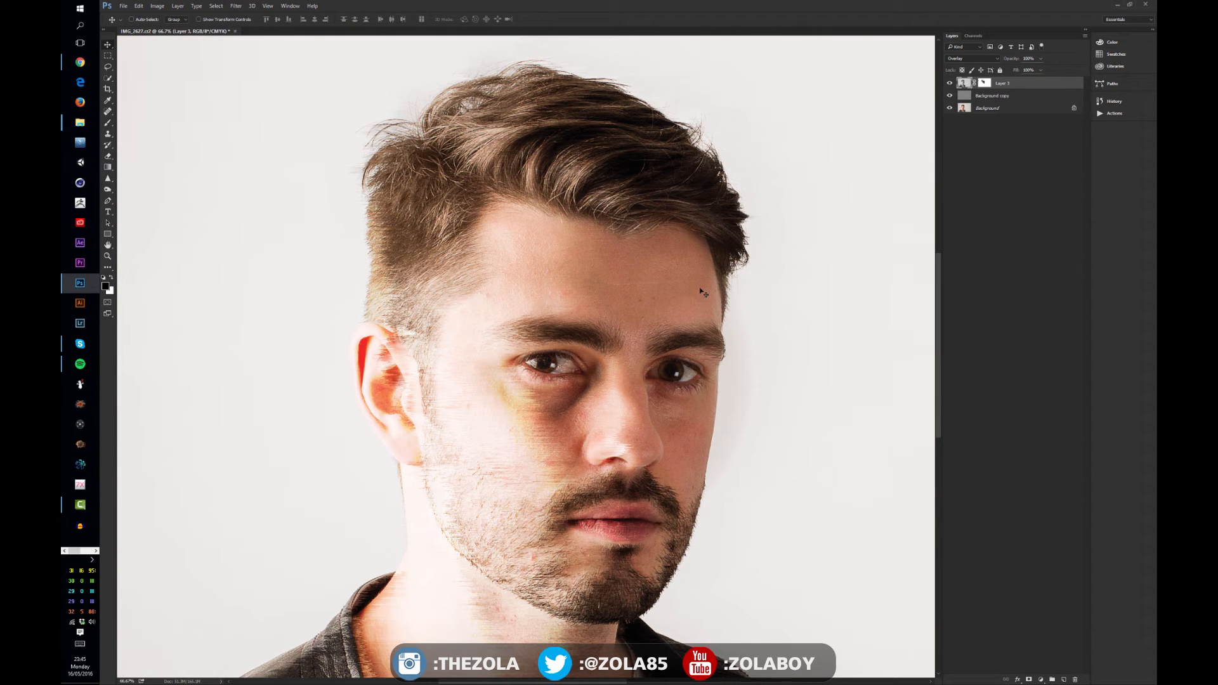
key("ctrl+minus")
key("ctrl+minus")
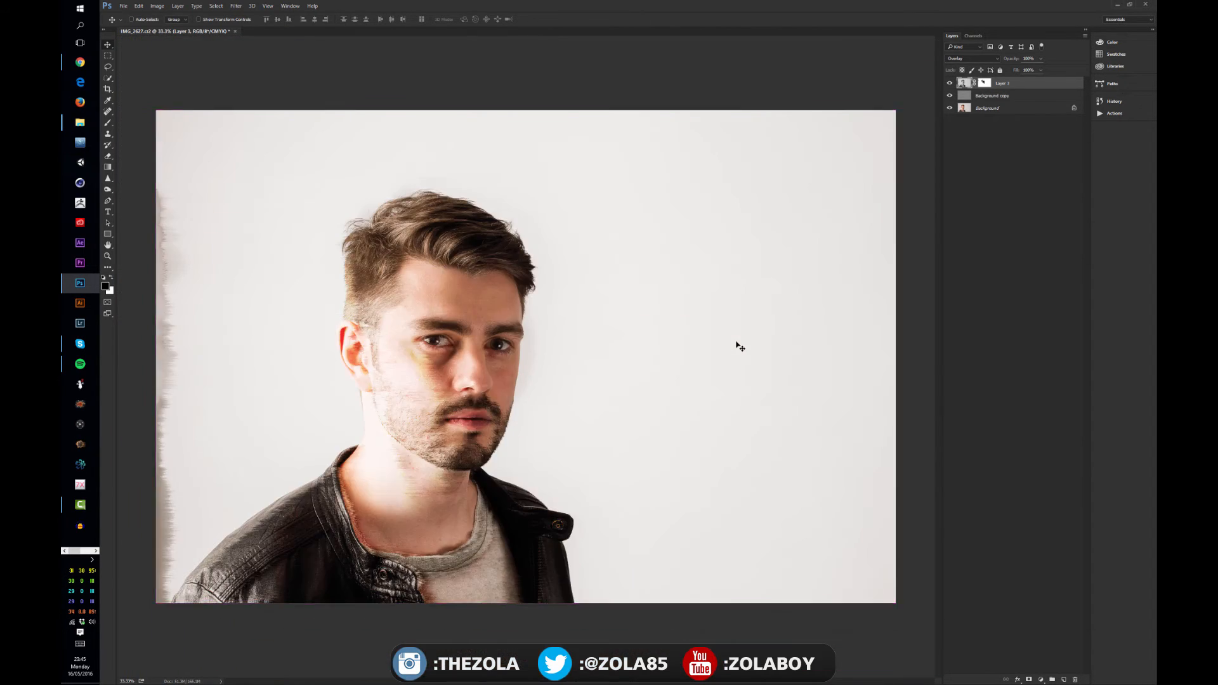
left_click(950, 84)
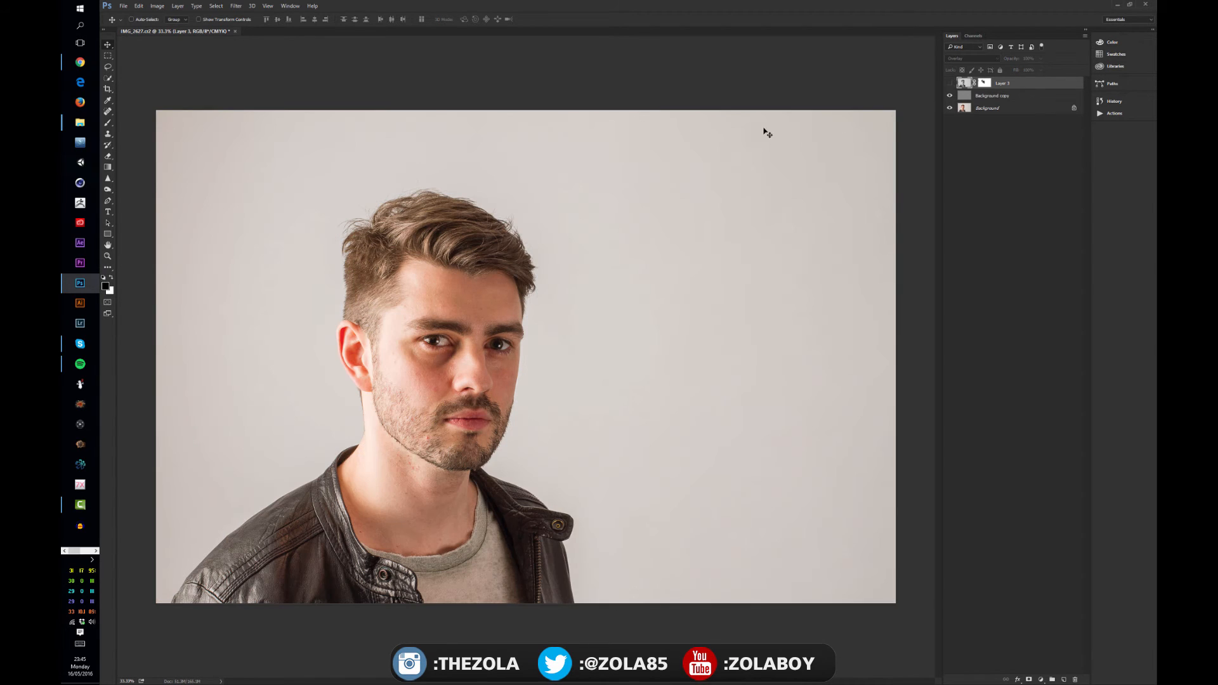
Stamp the visible layers into a new Layer 4 above Background copy and delete Layer 3
left_click(991, 95)
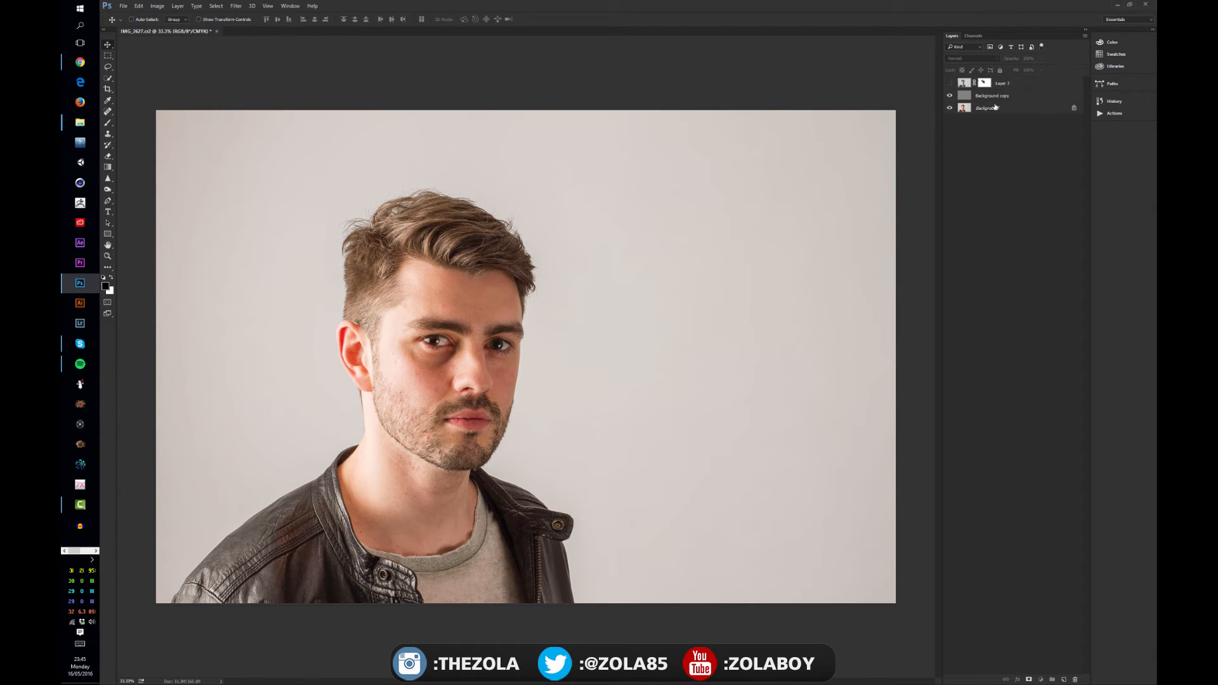
key("ctrl+shift+alt+e")
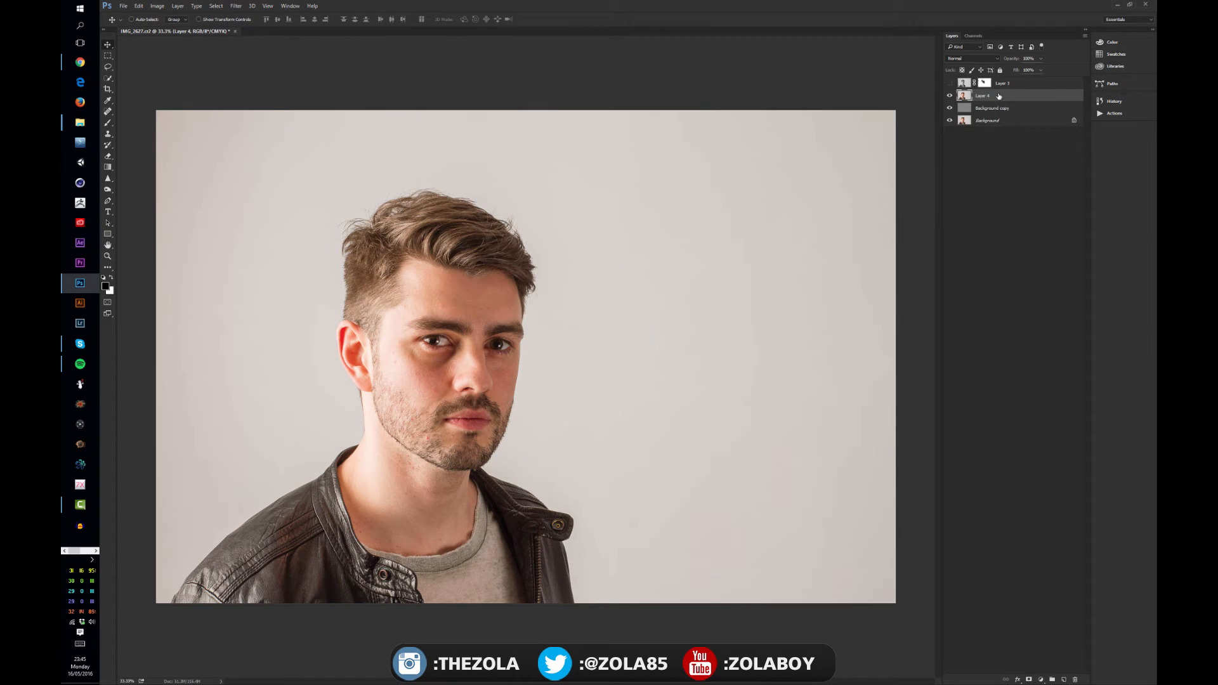
left_click(1008, 84)
key("Delete")
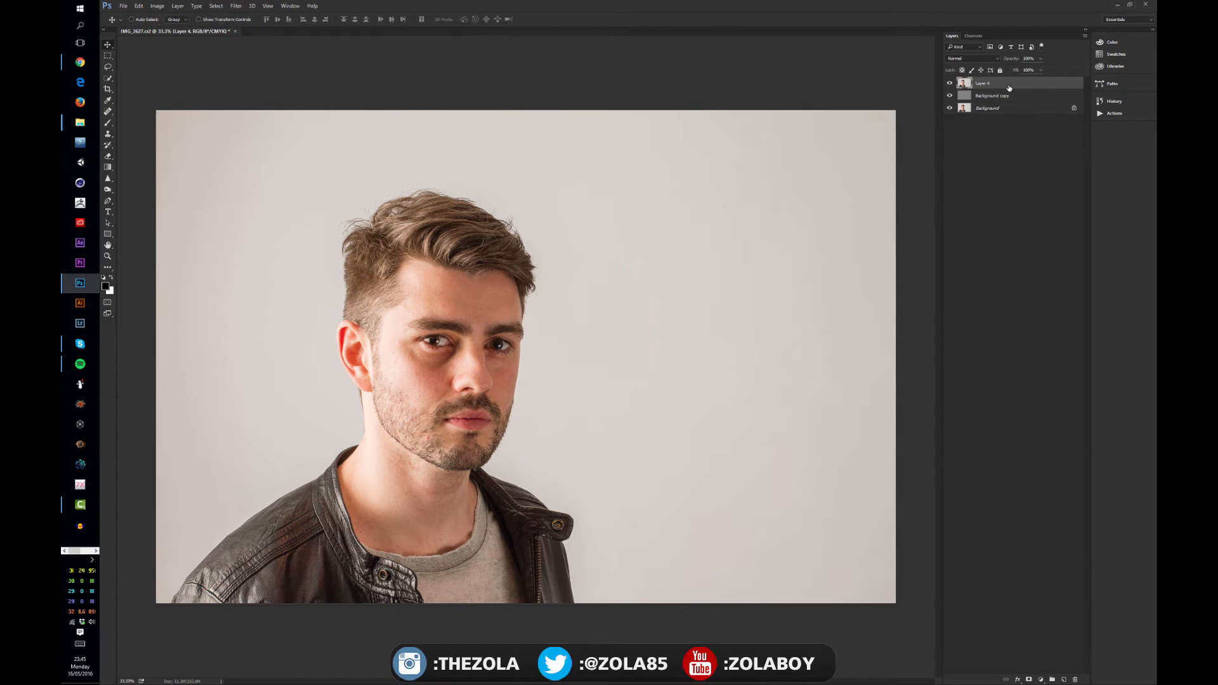
Open the Filter Gallery on Layer 4
left_click(267, 6)
mouse_move(238, 8)
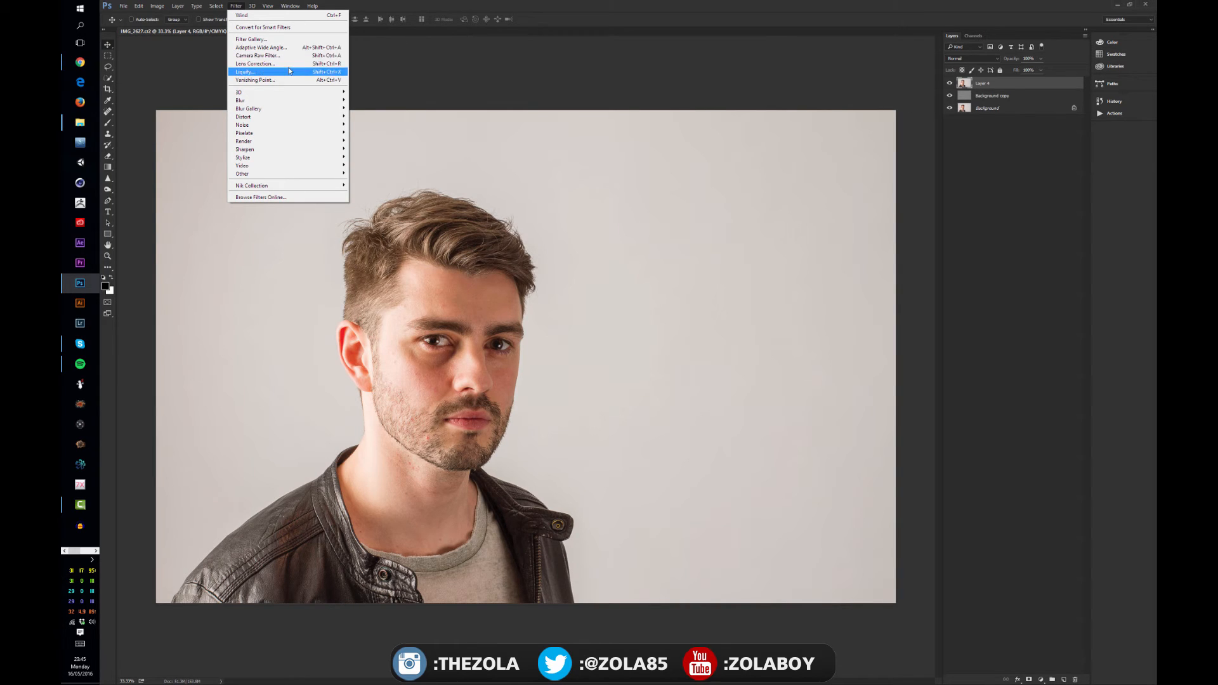
left_click(252, 39)
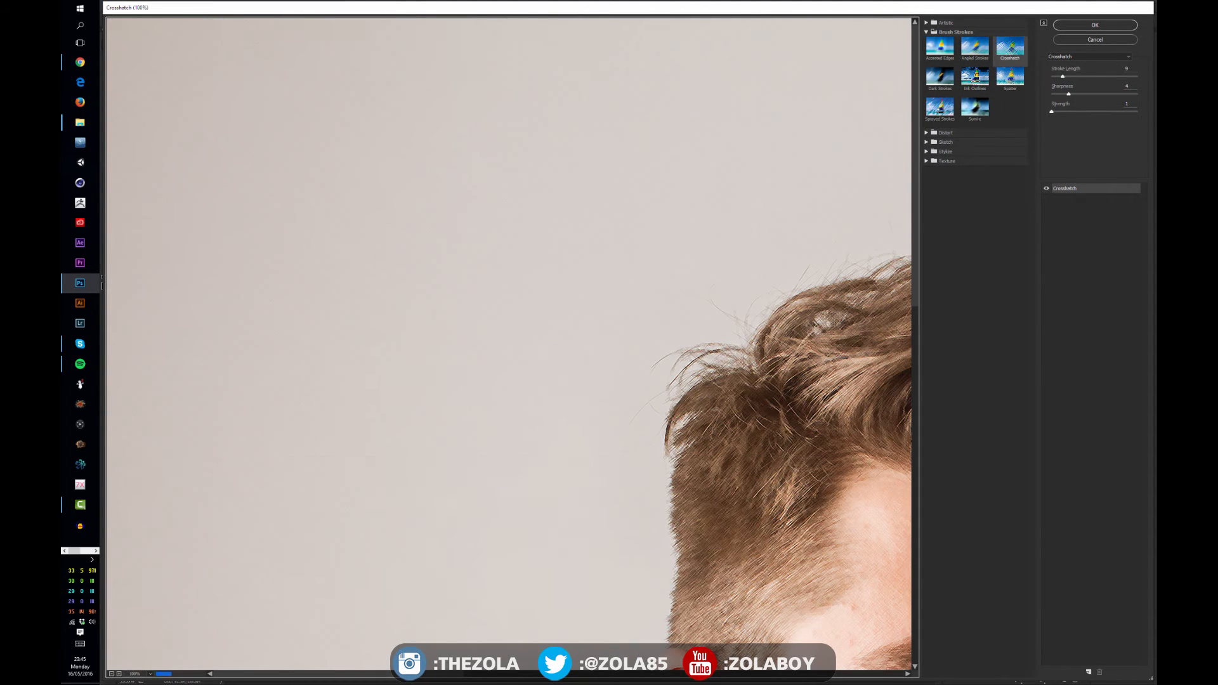
left_click(112, 674)
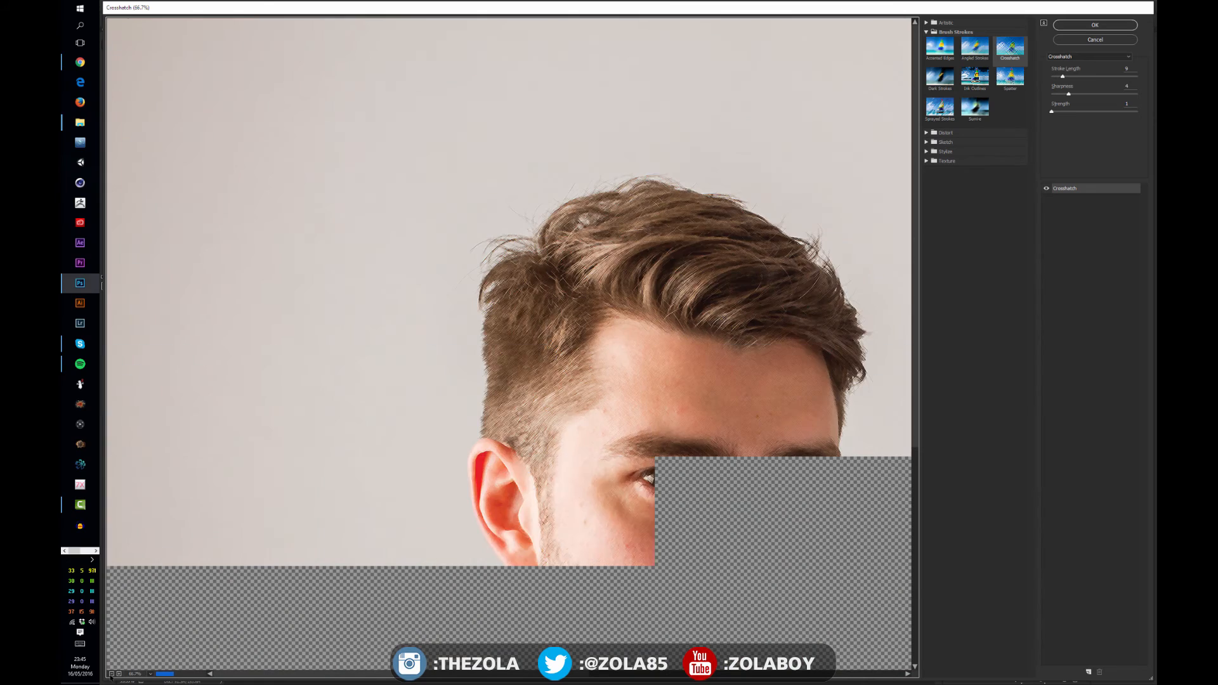
left_click(111, 674)
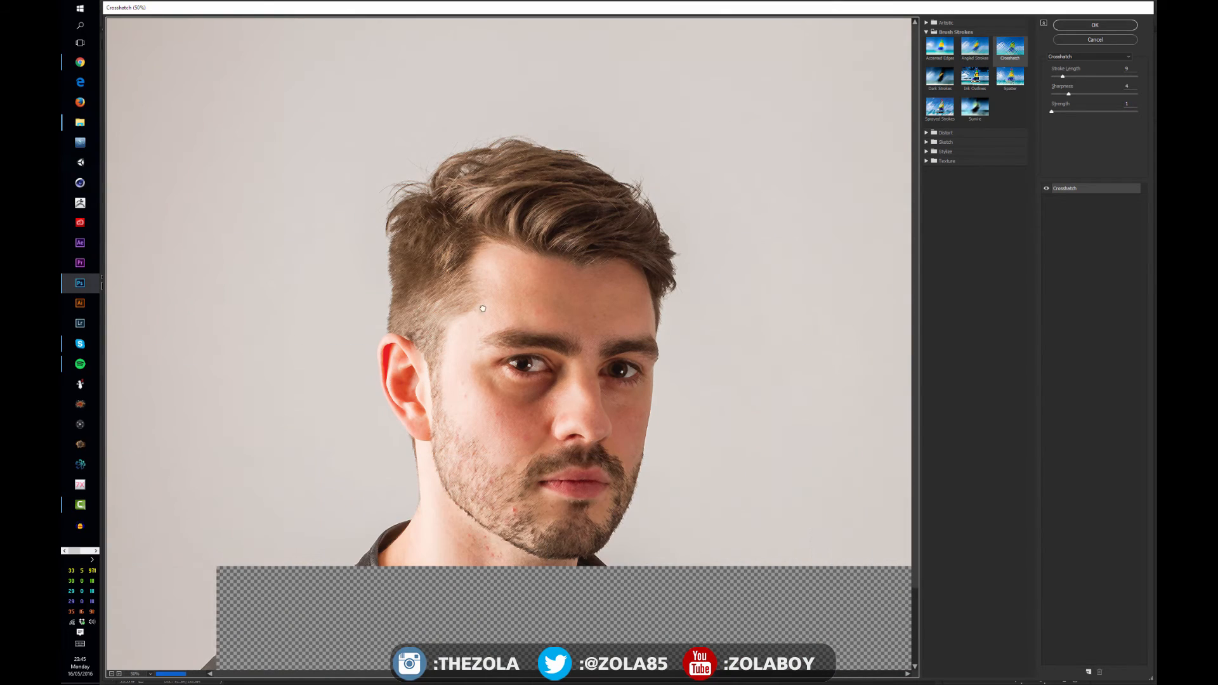
left_click_drag(483, 309, 424, 222)
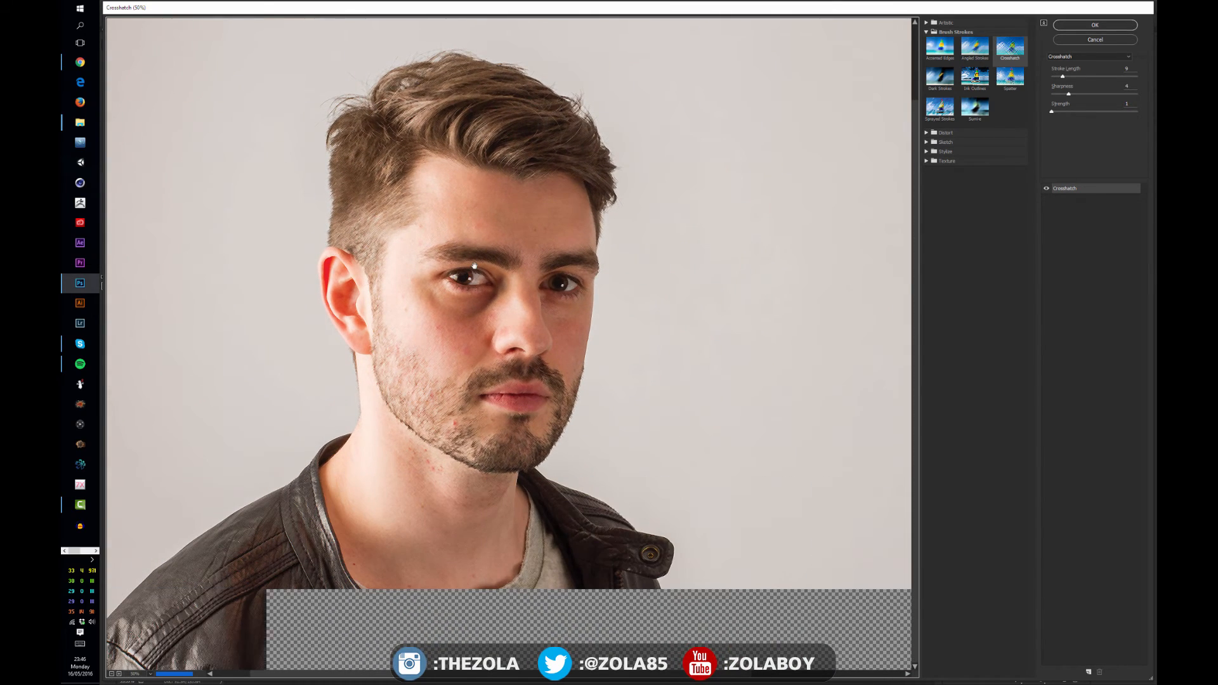
Preview the Texture filters Grain, Mosaic Tiles, Patchwork and Stained Glass on the portrait
left_click(927, 161)
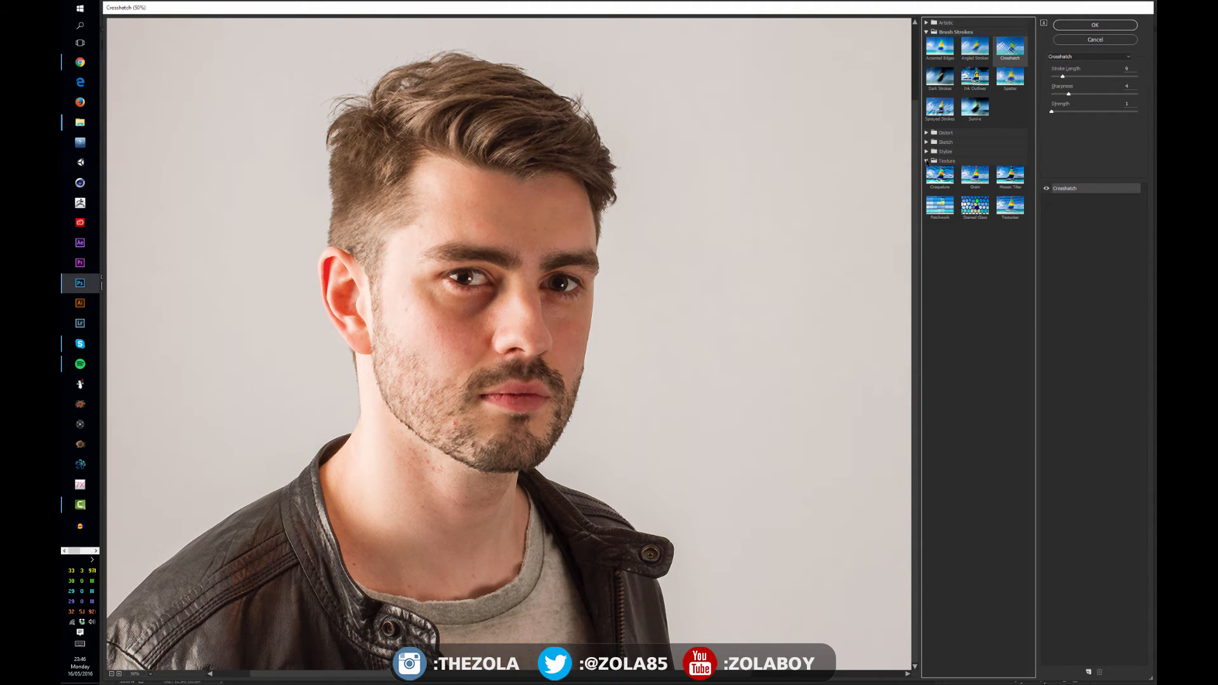
left_click(976, 174)
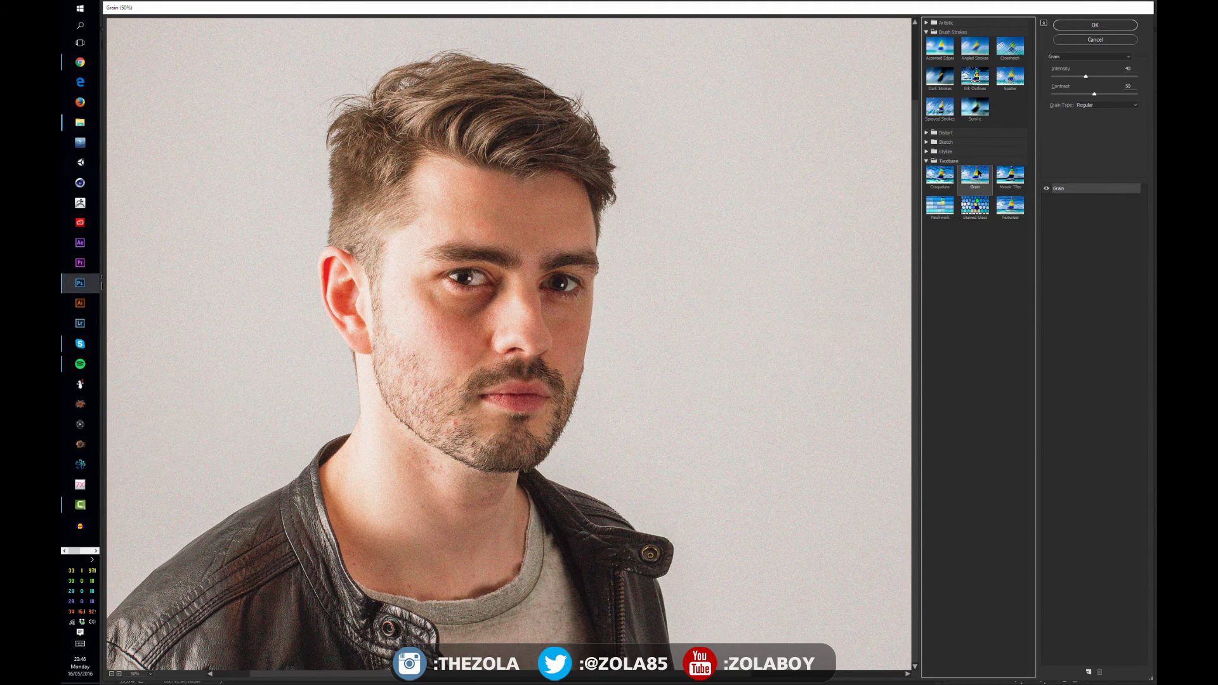
left_click(1010, 175)
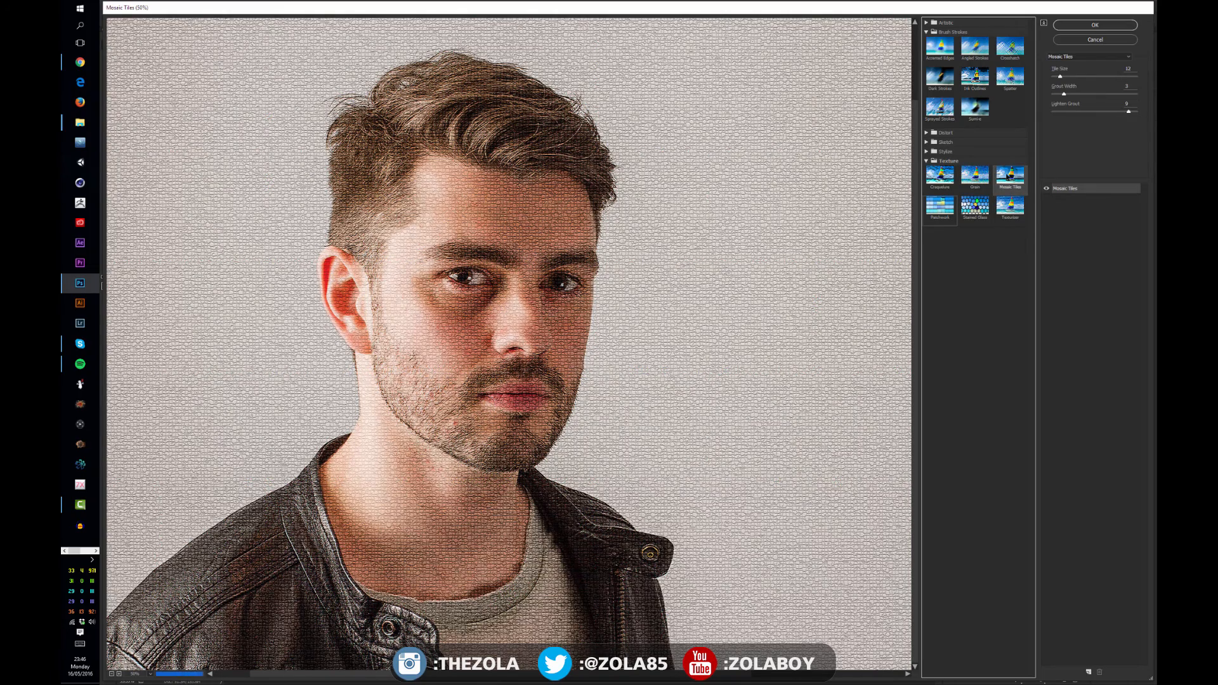
left_click(941, 203)
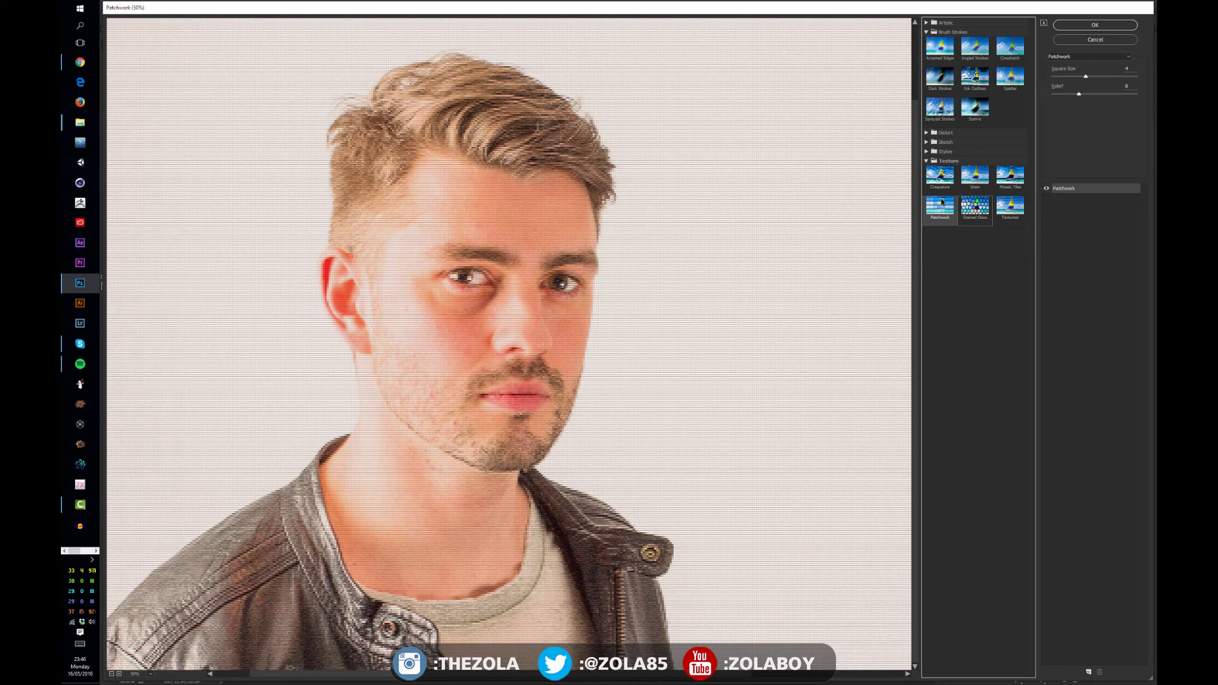
left_click(975, 206)
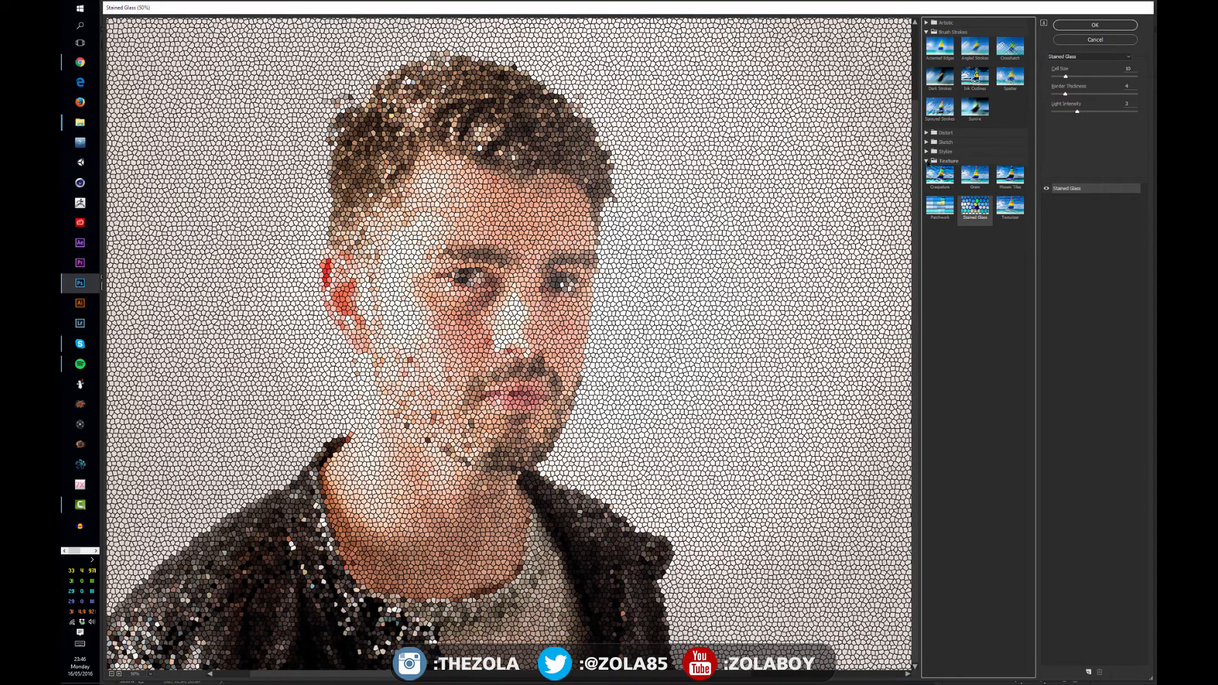
Preview the Sketch filters Photocopy, Reticulation and Chrome on the portrait
left_click(927, 152)
left_click(927, 151)
left_click(927, 143)
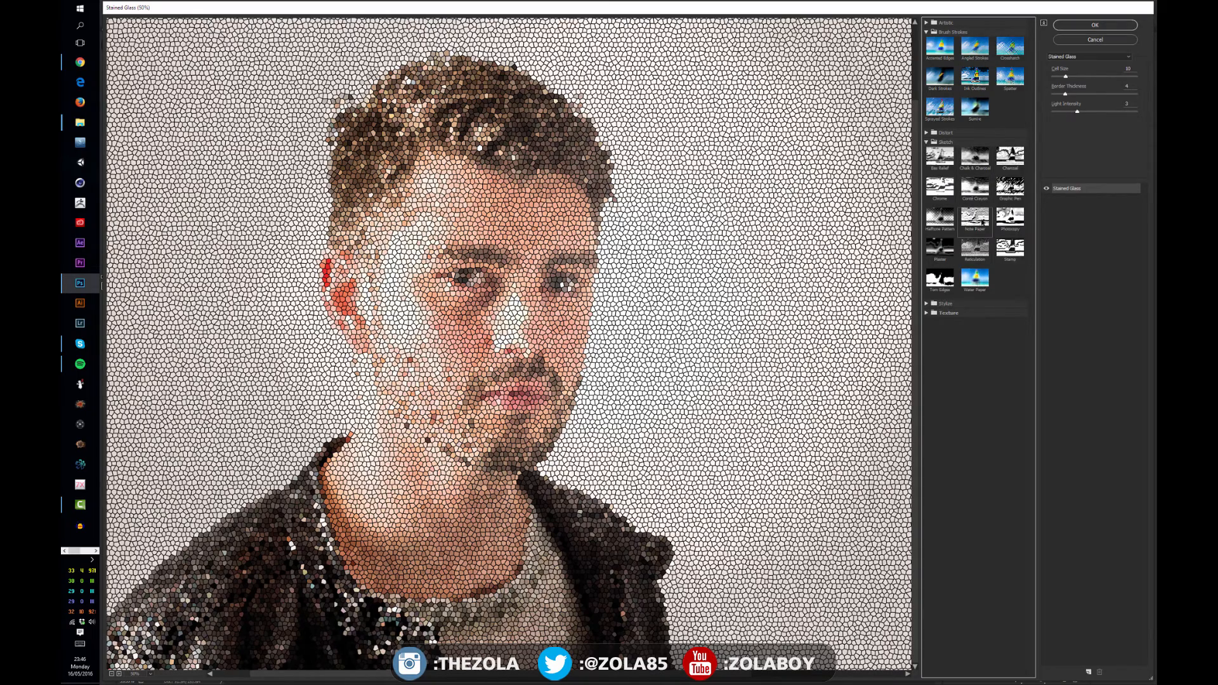
left_click(977, 219)
left_click(1012, 218)
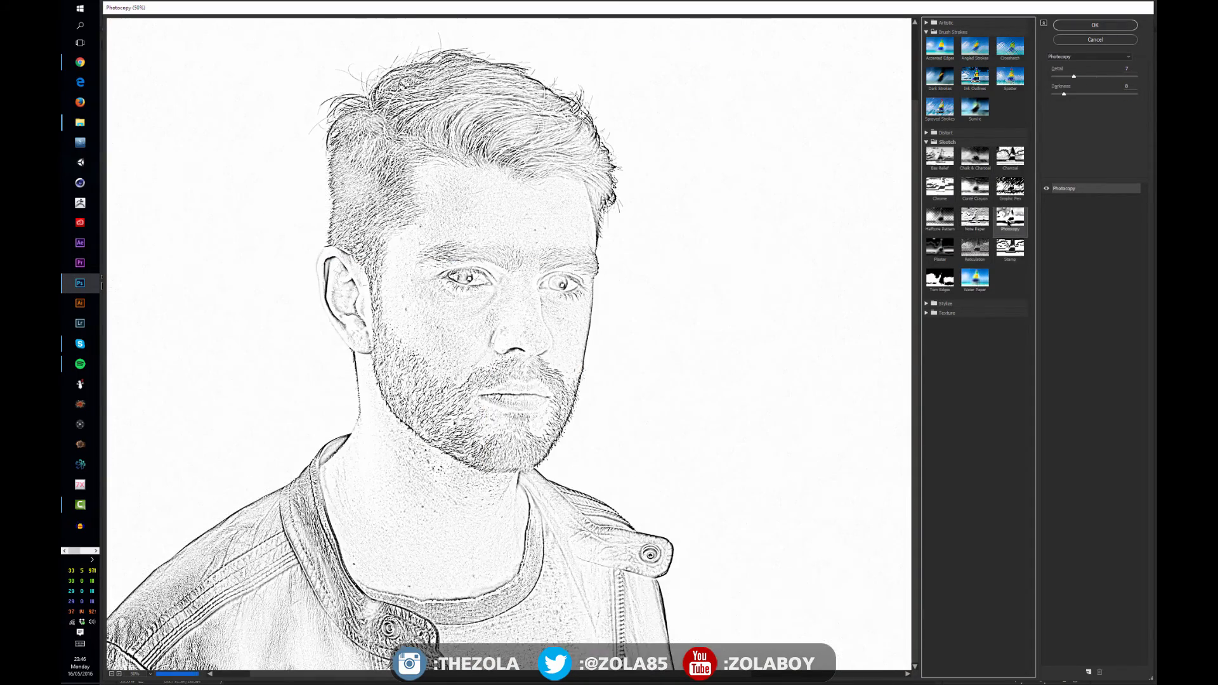
left_click(976, 247)
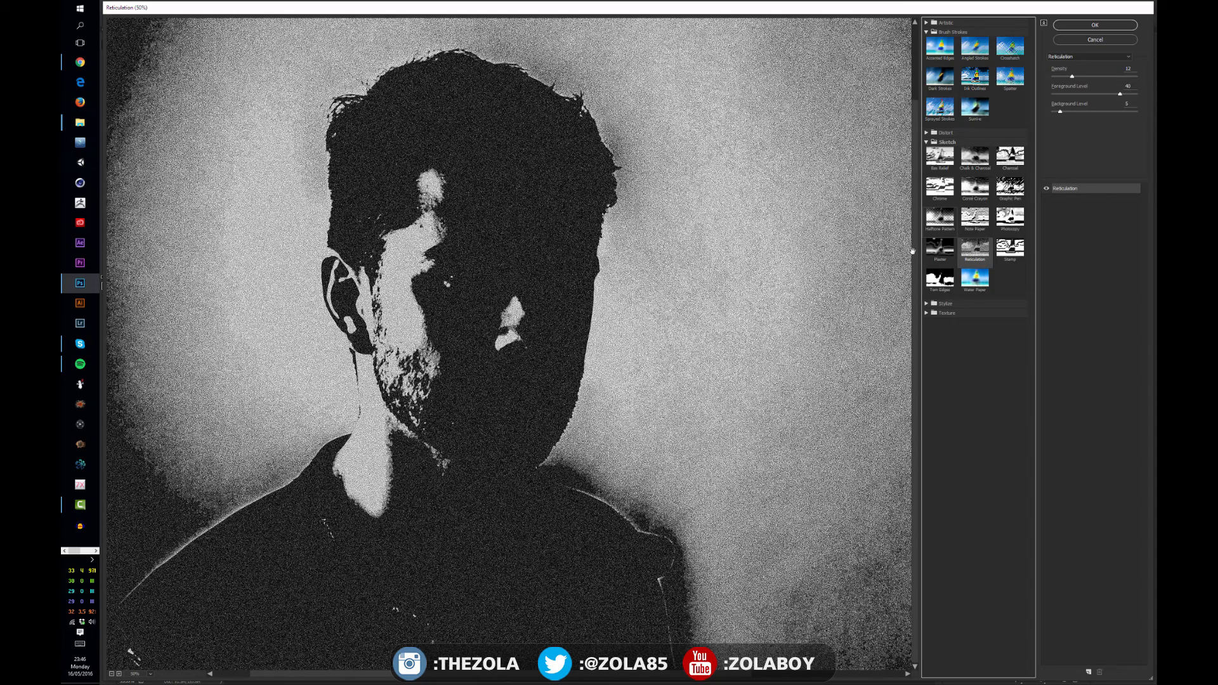
left_click(939, 188)
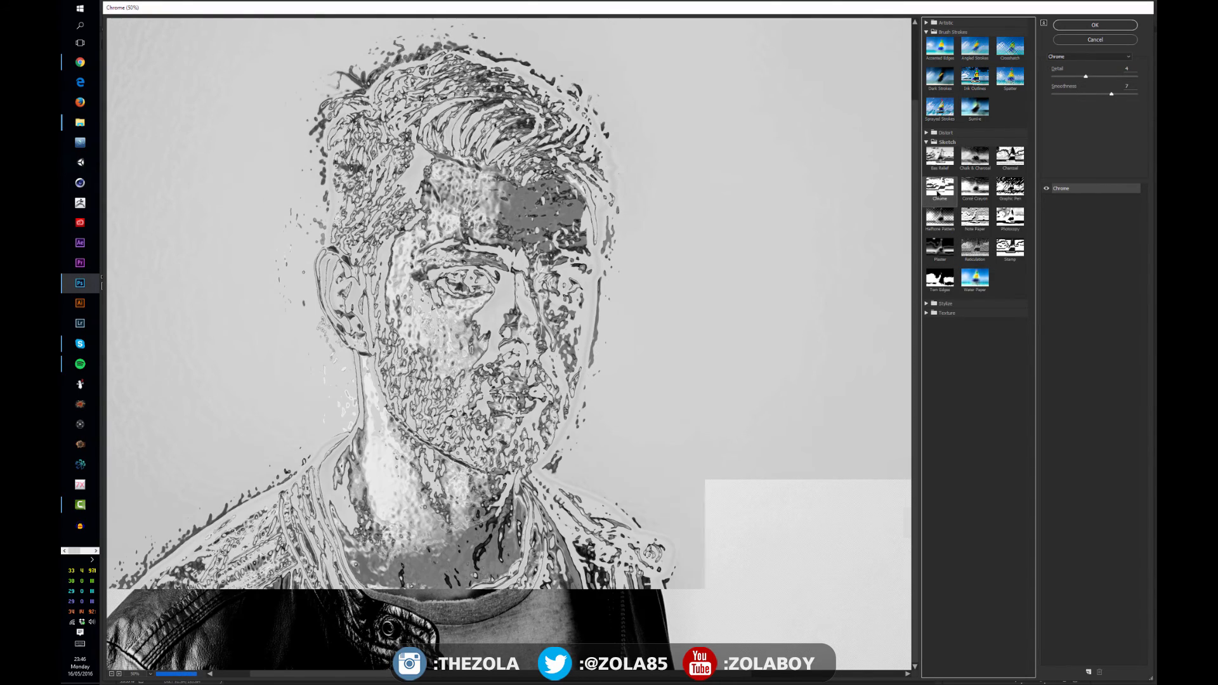
Apply the Distort Glass filter with distortion 11 and smoothness 4
left_click(926, 142)
left_click(926, 132)
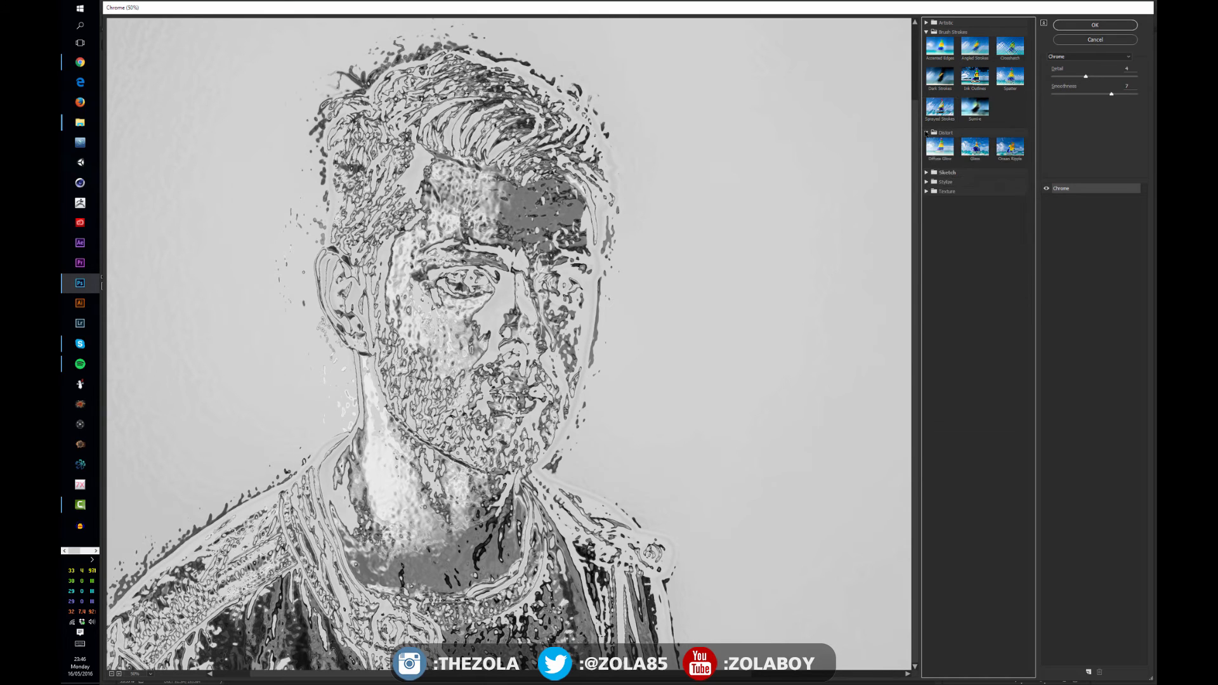
left_click(970, 148)
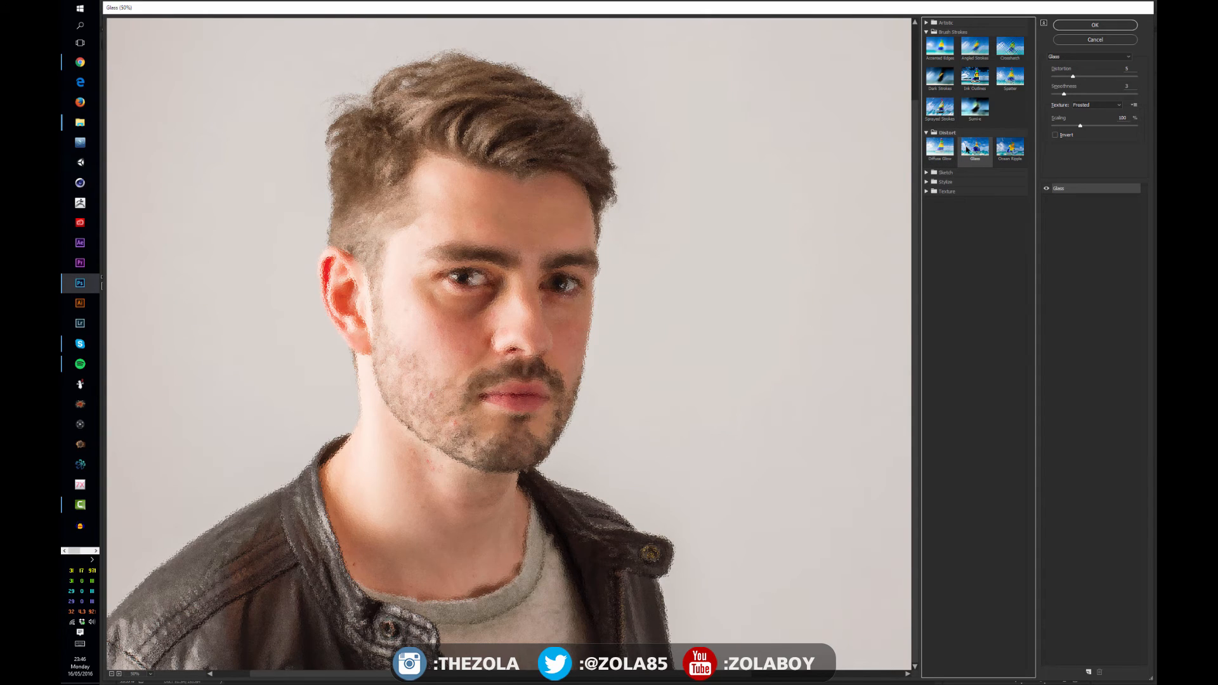
left_click_drag(1073, 76, 1082, 77)
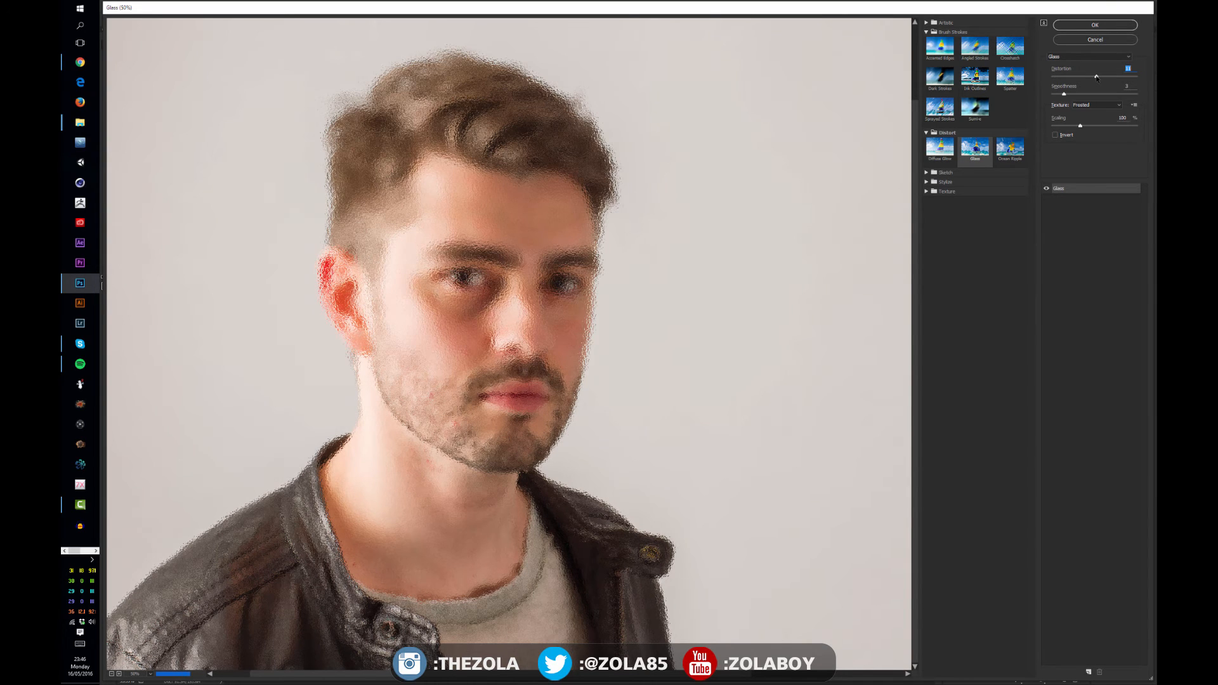
left_click(1108, 56)
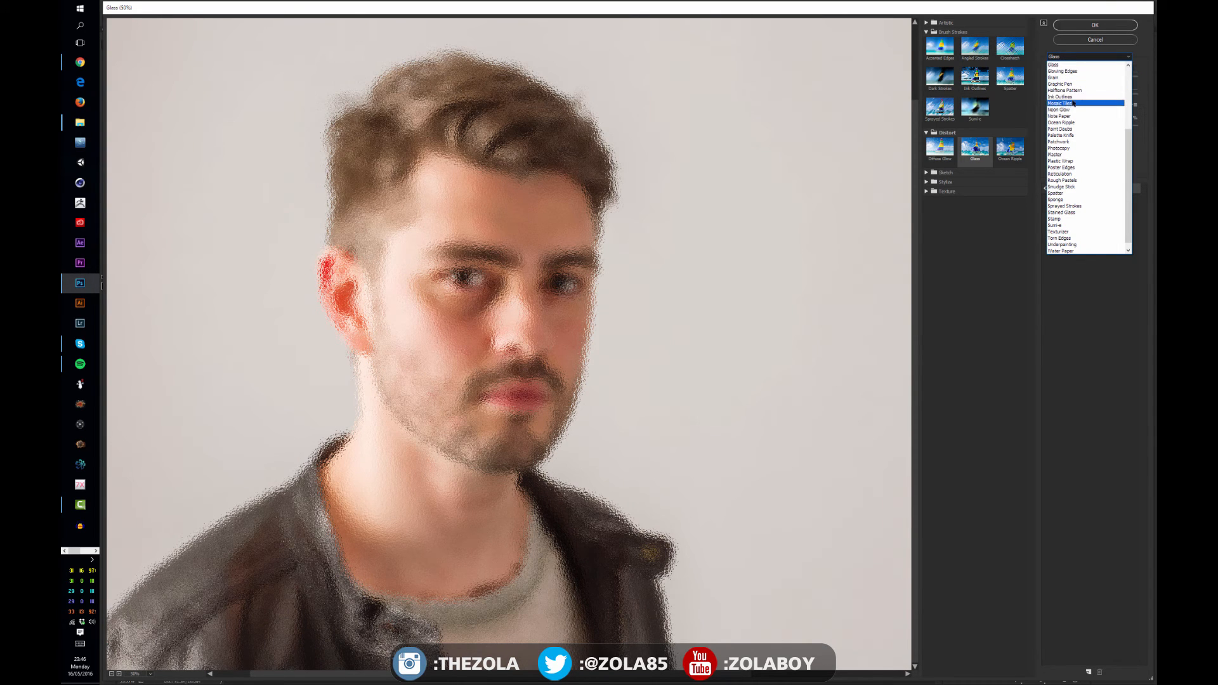
left_click(1072, 65)
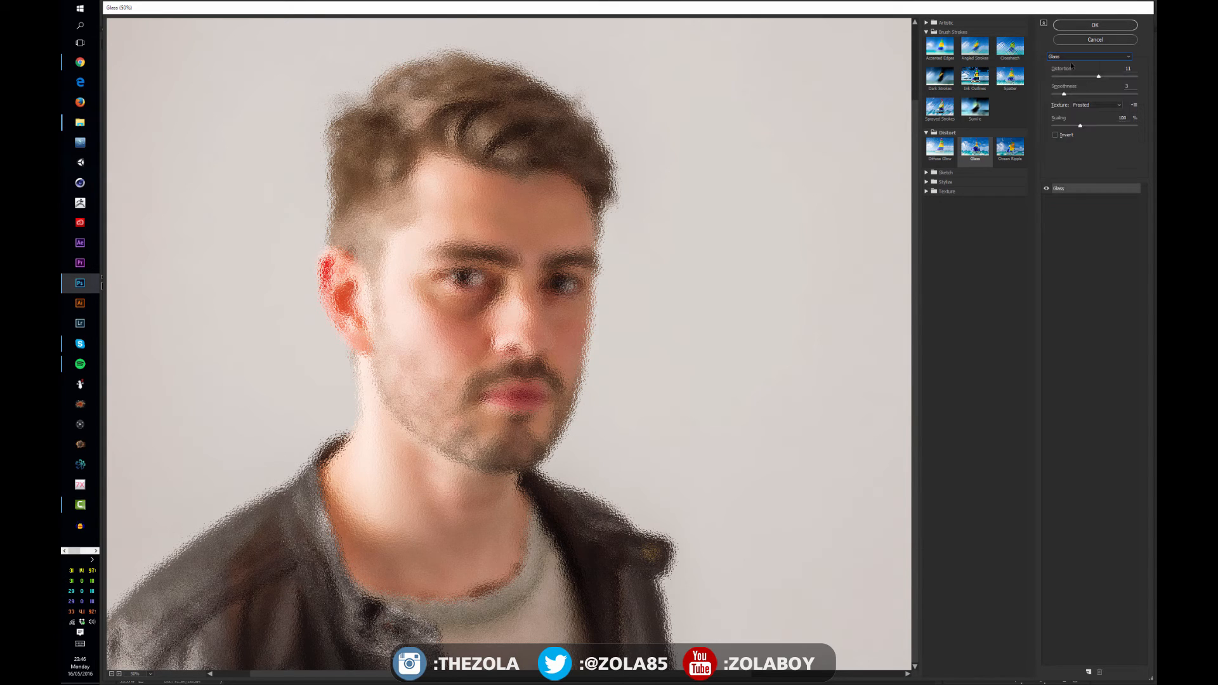
left_click_drag(1084, 94, 1074, 95)
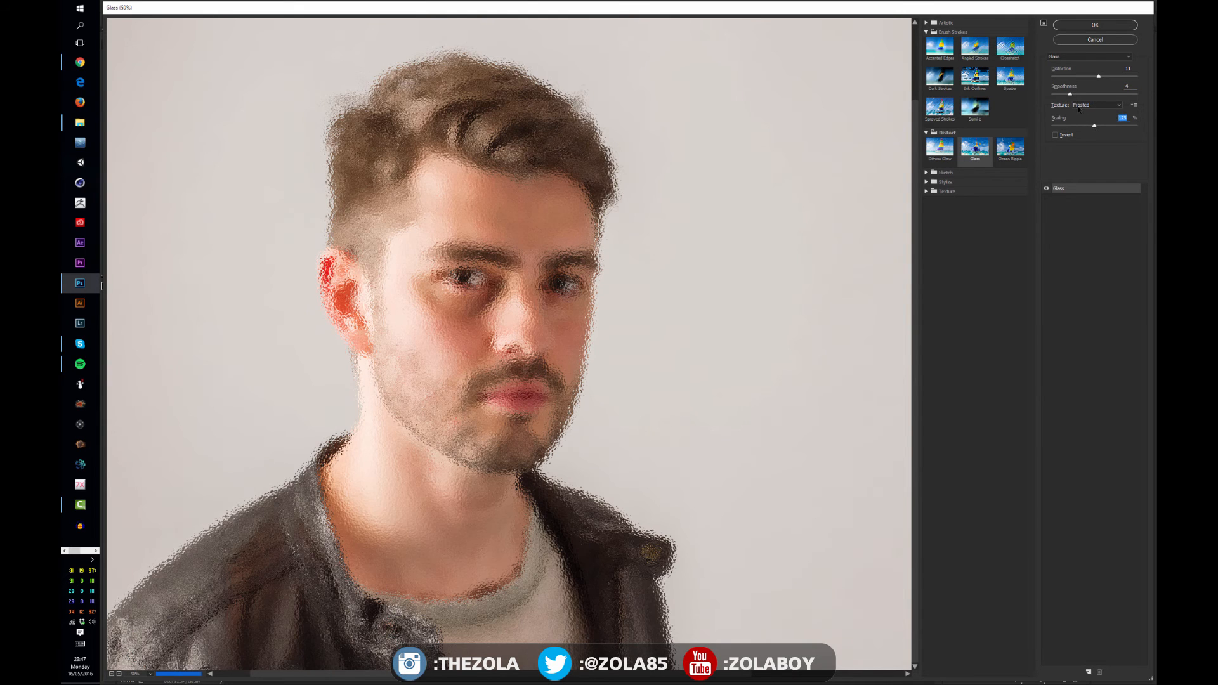
Set the Glass texture to Blocks, scaling to 200% and distortion to 20
left_click(1082, 106)
left_click(1085, 120)
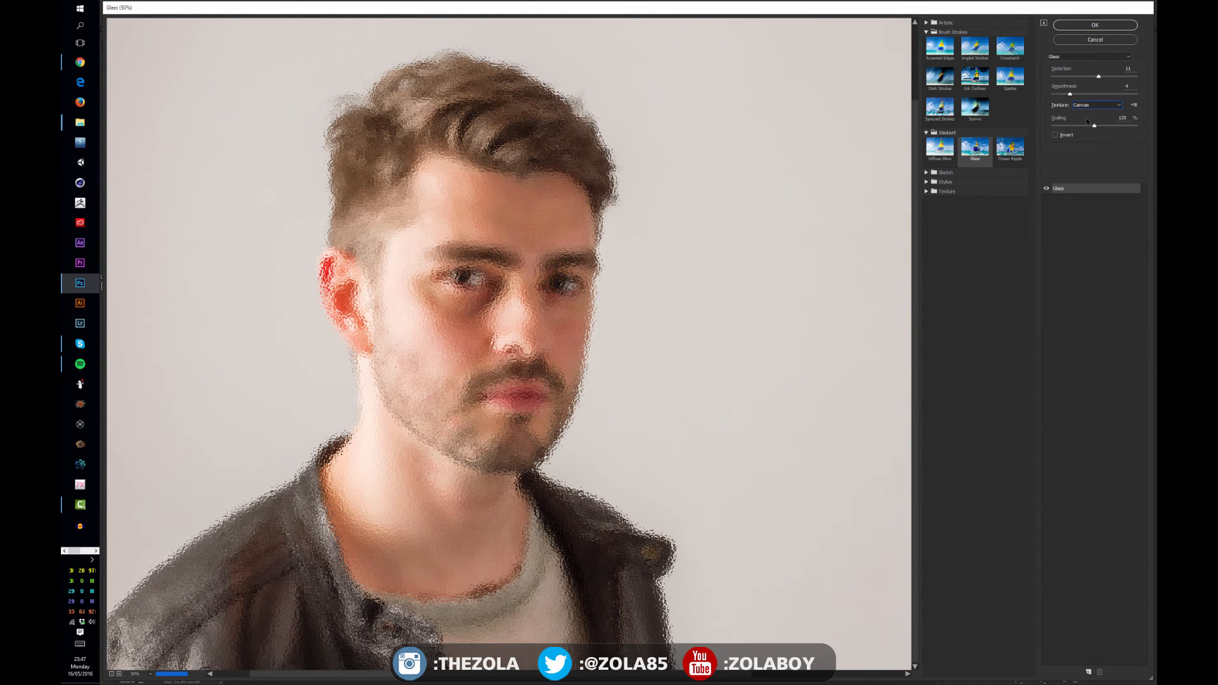
left_click(1088, 105)
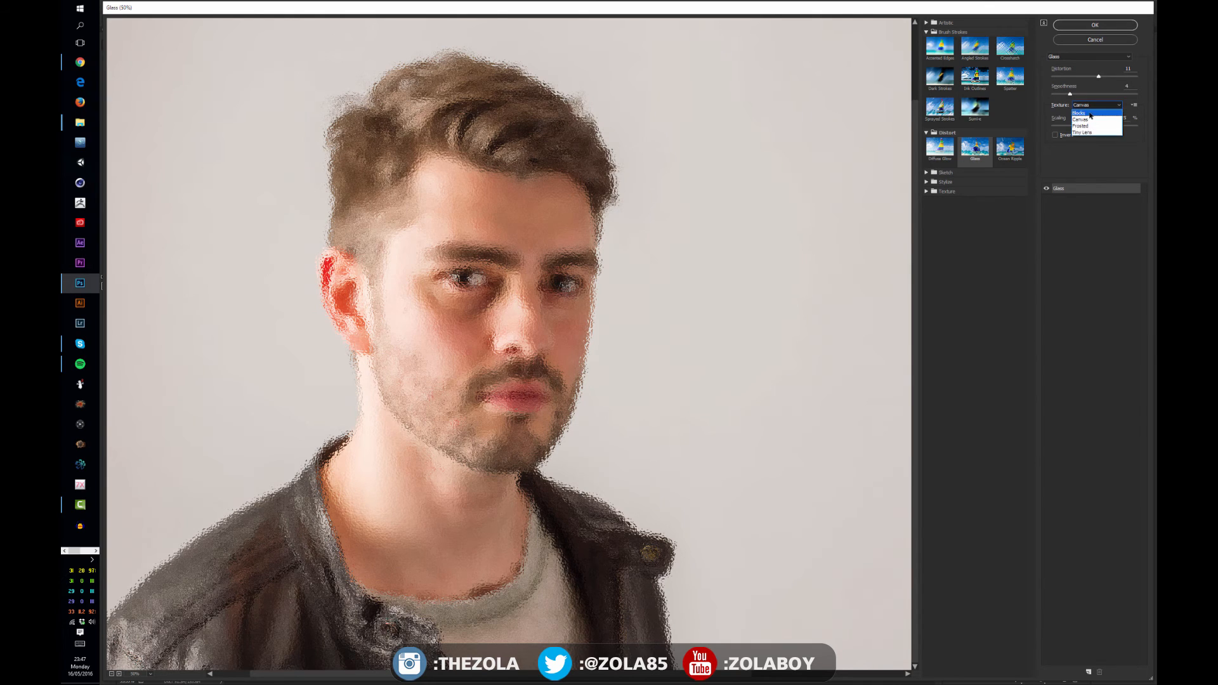
left_click(1090, 113)
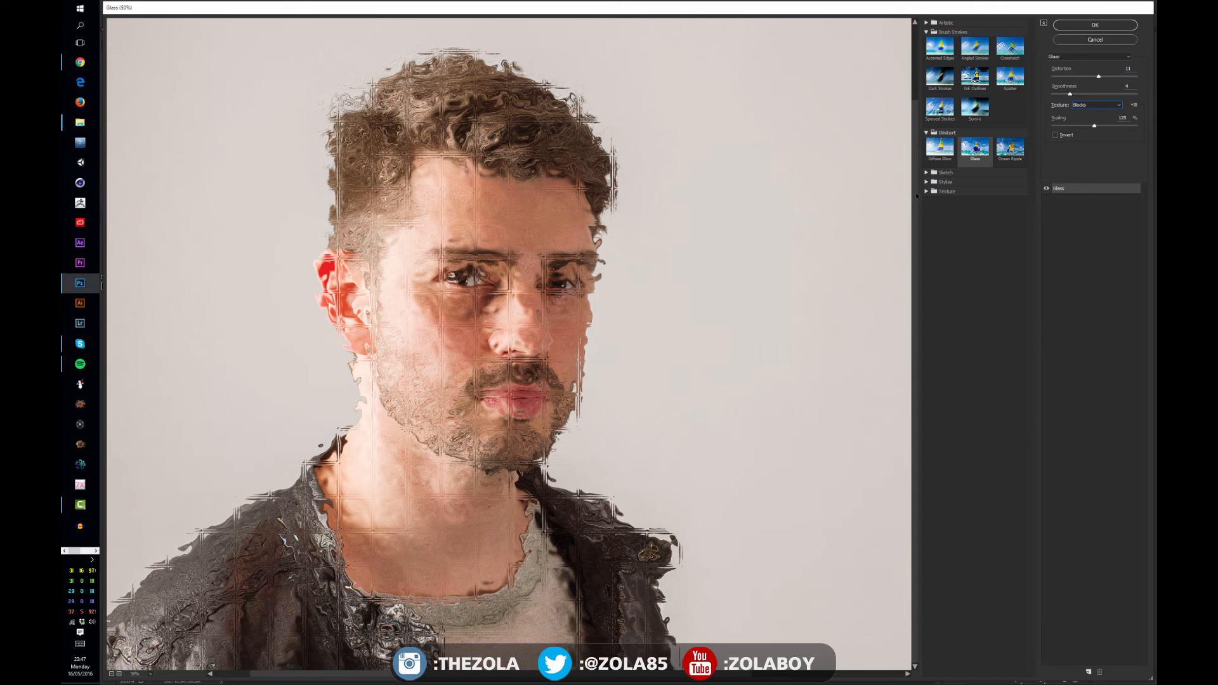
left_click_drag(1094, 126, 1135, 126)
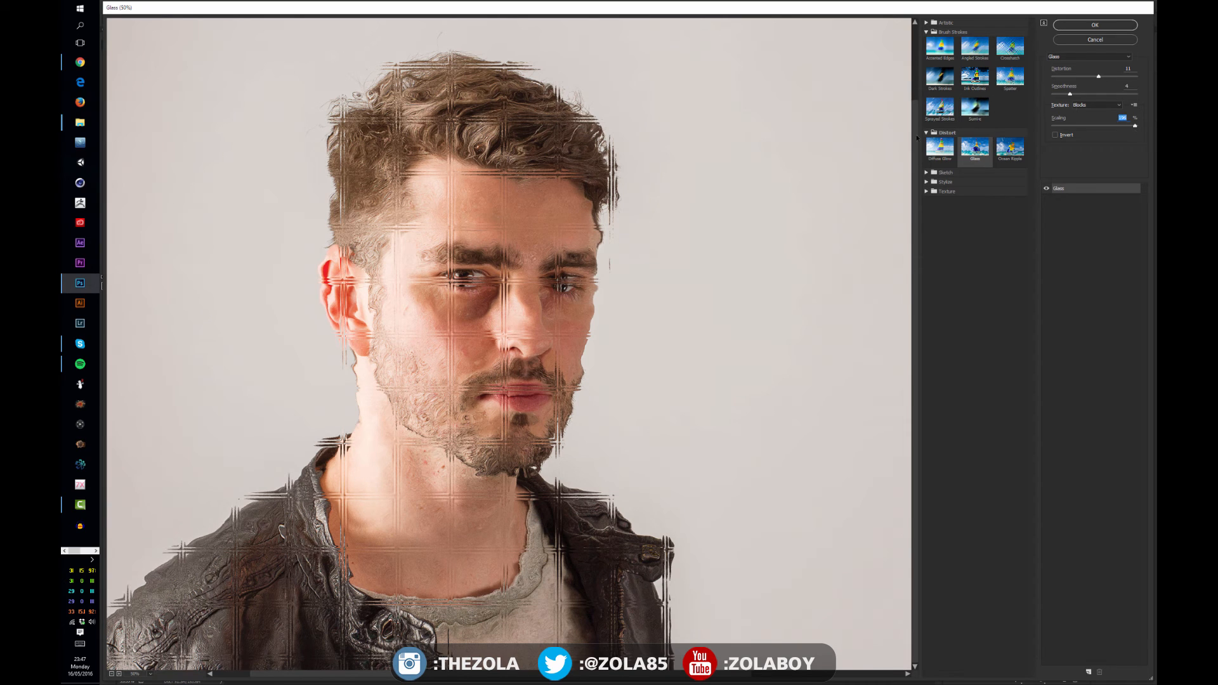
left_click_drag(1098, 76, 1054, 77)
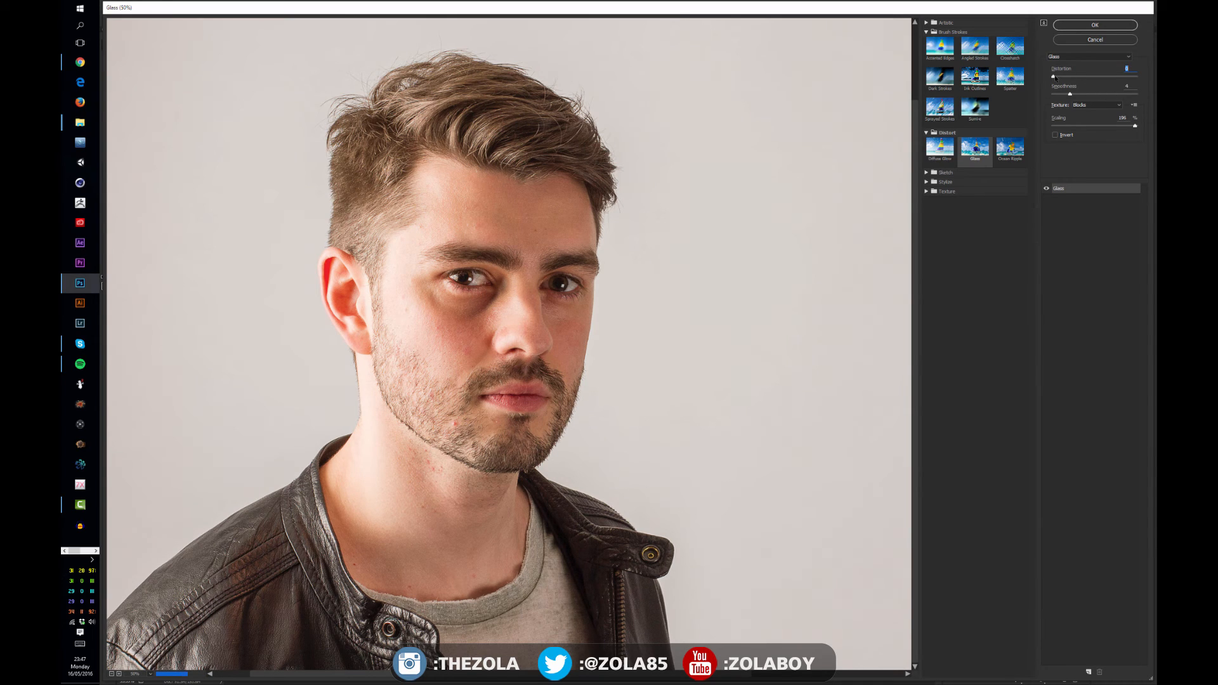
left_click_drag(1055, 77, 1138, 80)
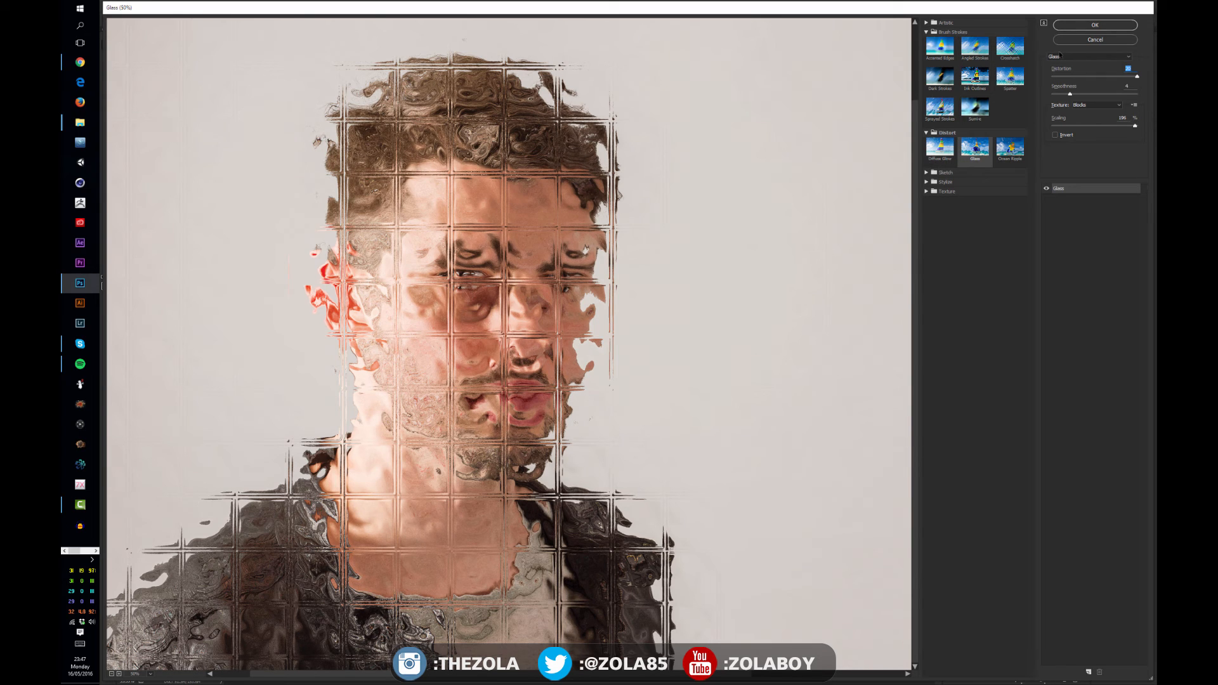
Preview the Artistic filters Plastic Wrap, Poster Edges, Cutout and Fresco on the portrait
left_click(928, 23)
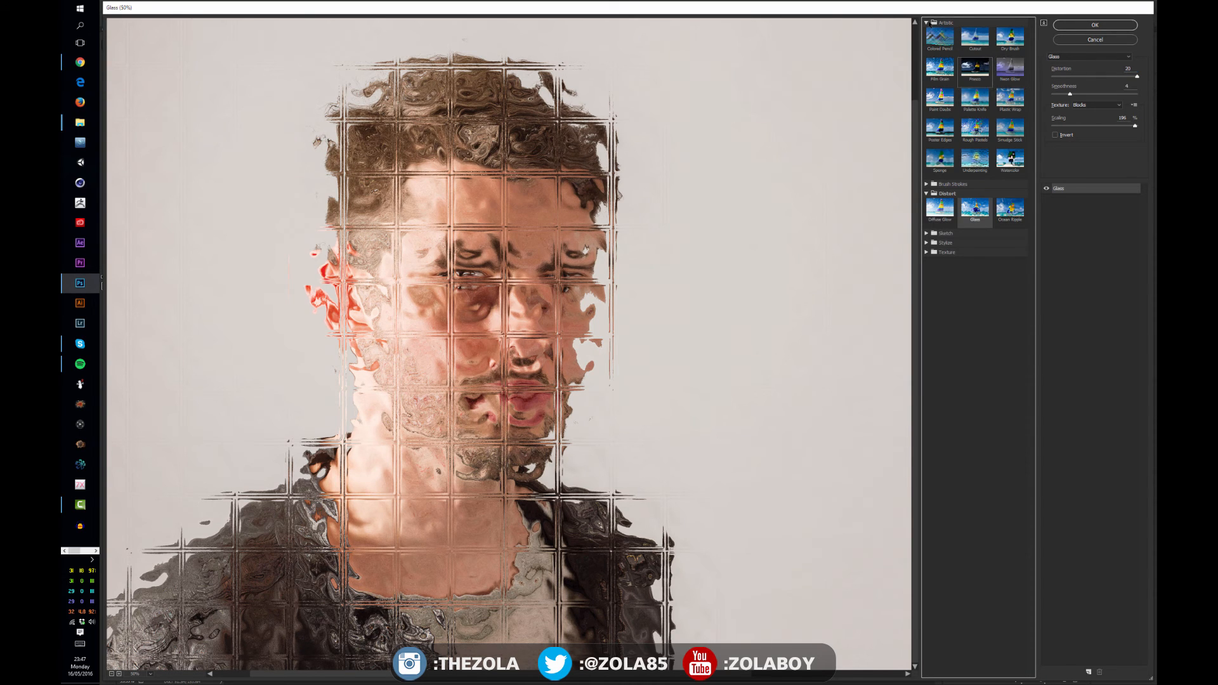
left_click(999, 94)
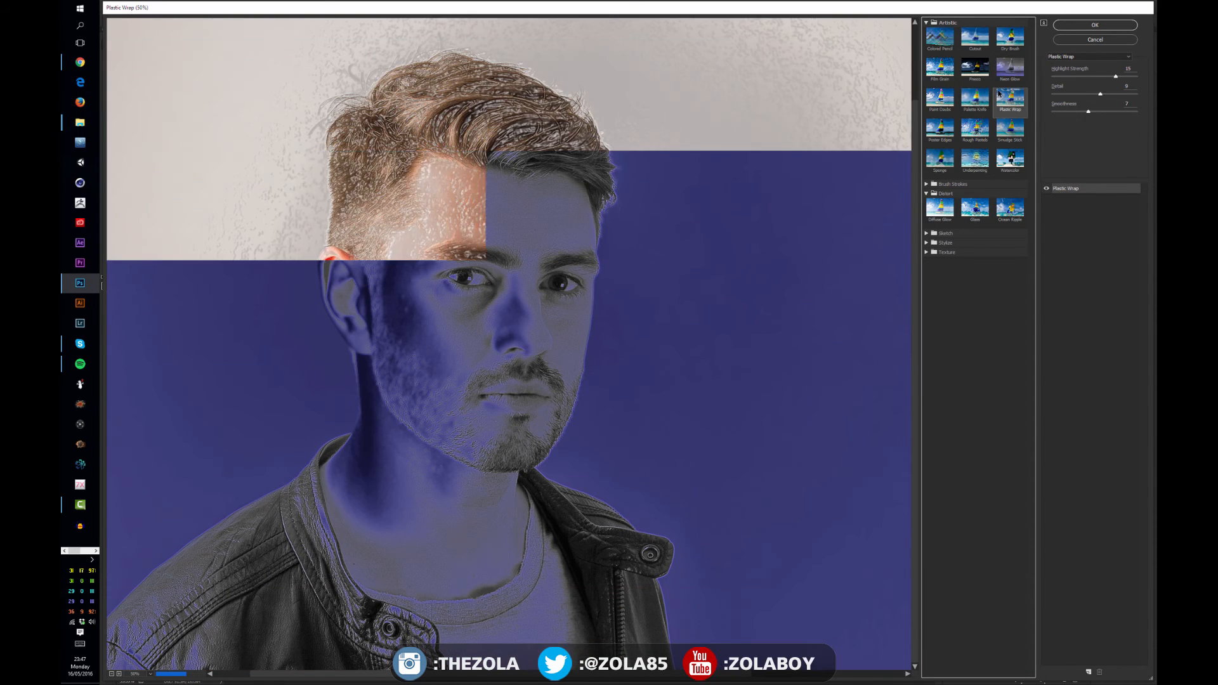
left_click(940, 129)
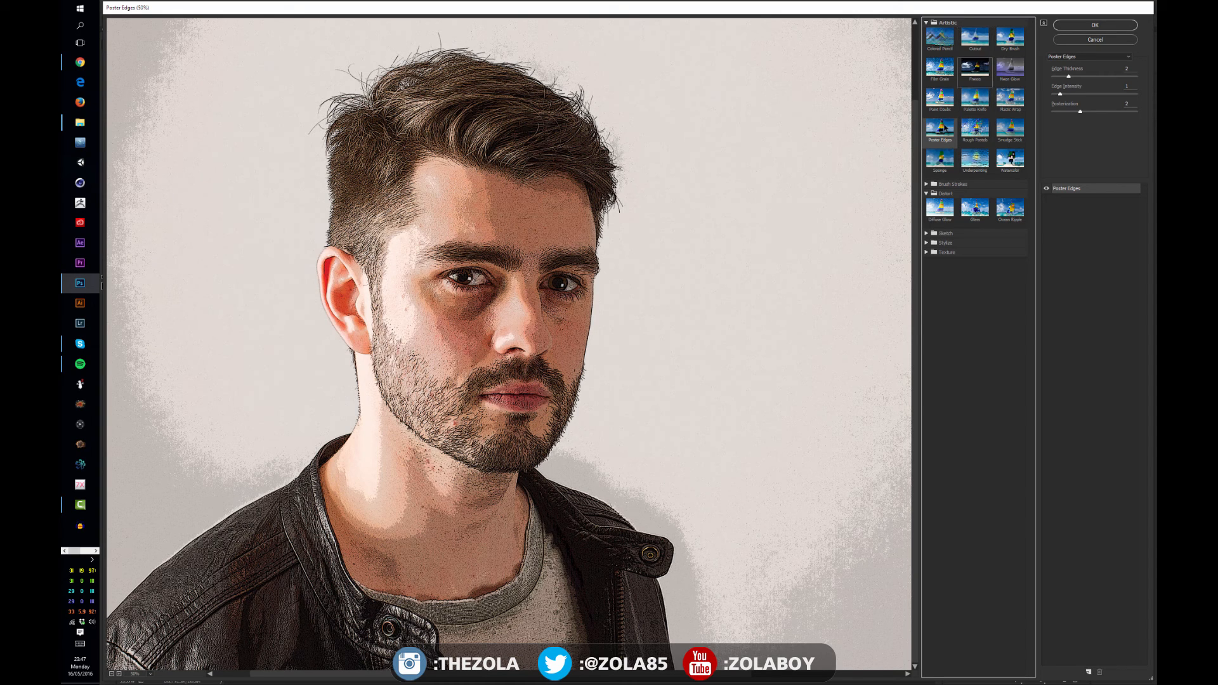
left_click(977, 36)
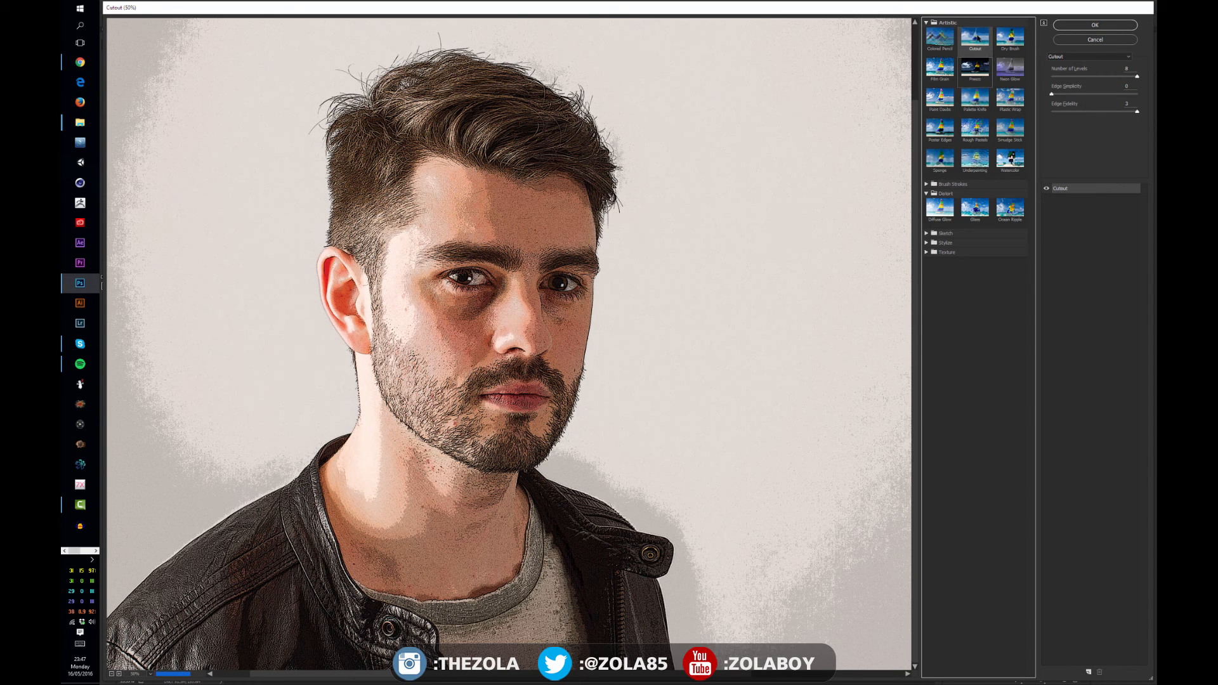
left_click(977, 71)
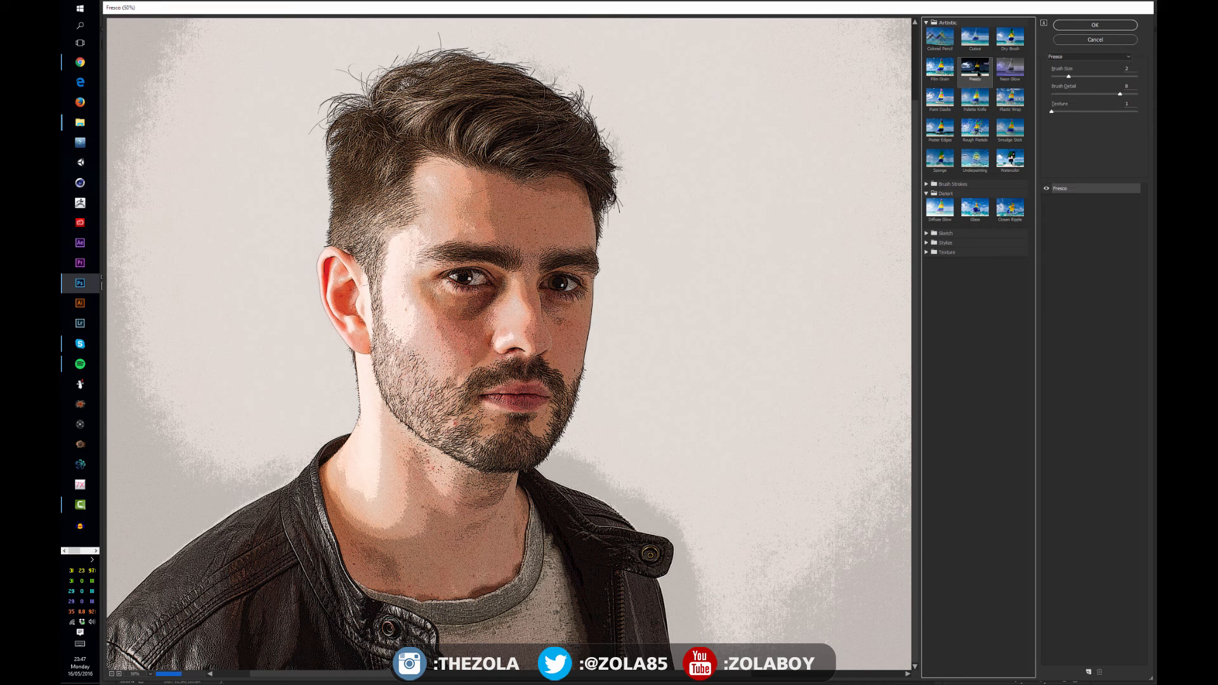
Choose the Cutout filter and set its number of levels to 4
left_click(975, 40)
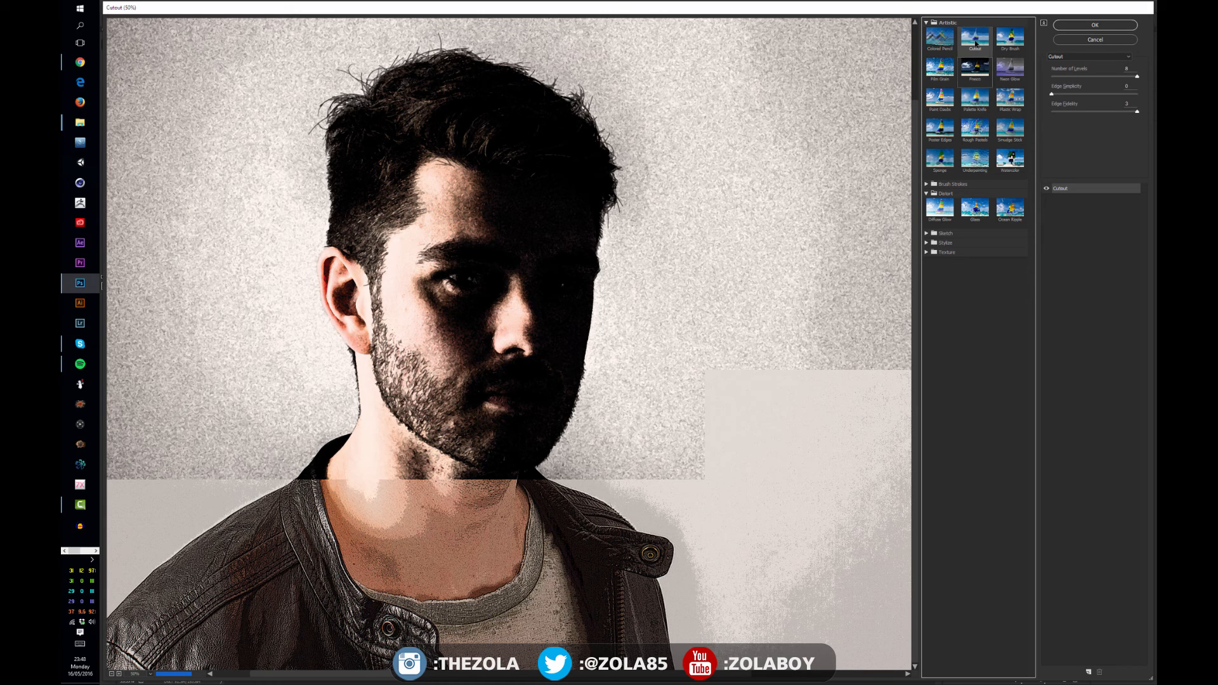
left_click(1008, 39)
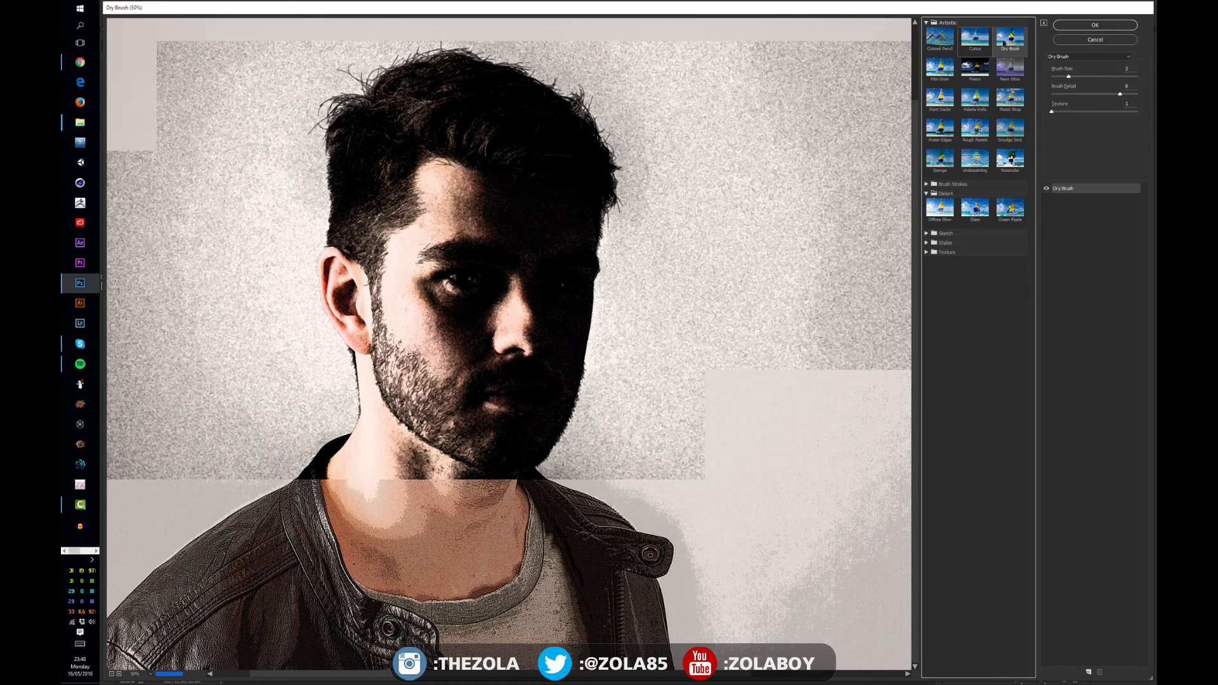
left_click(975, 38)
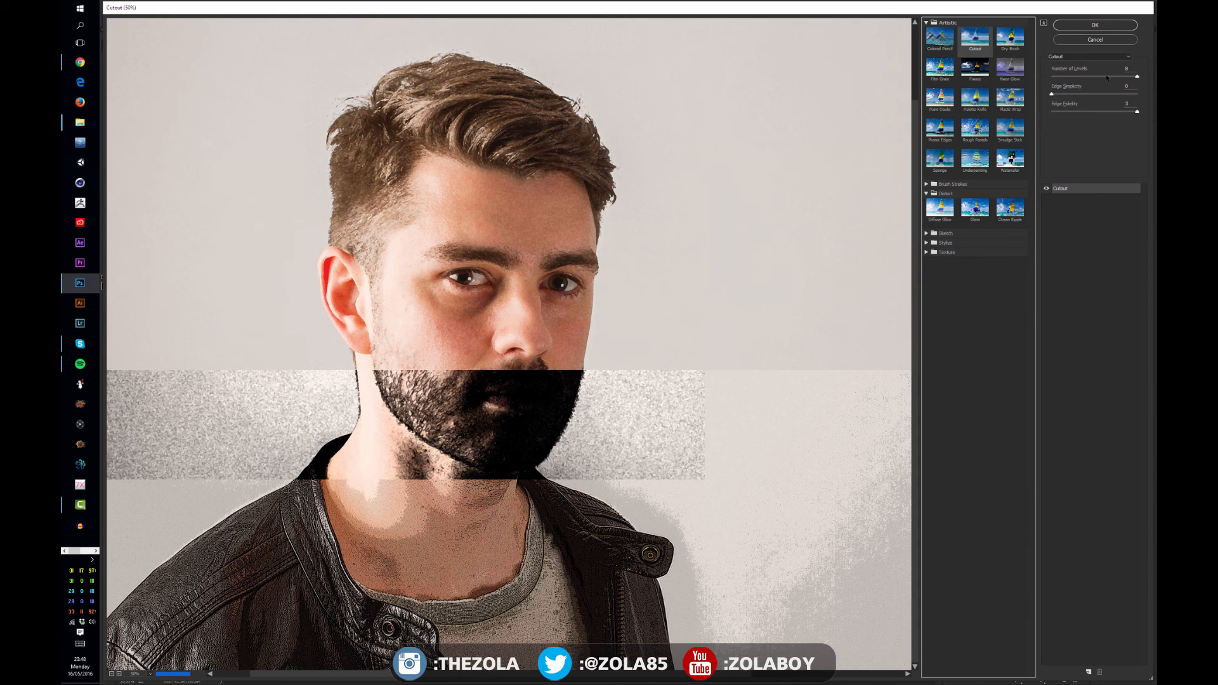
left_click_drag(1107, 77, 1084, 76)
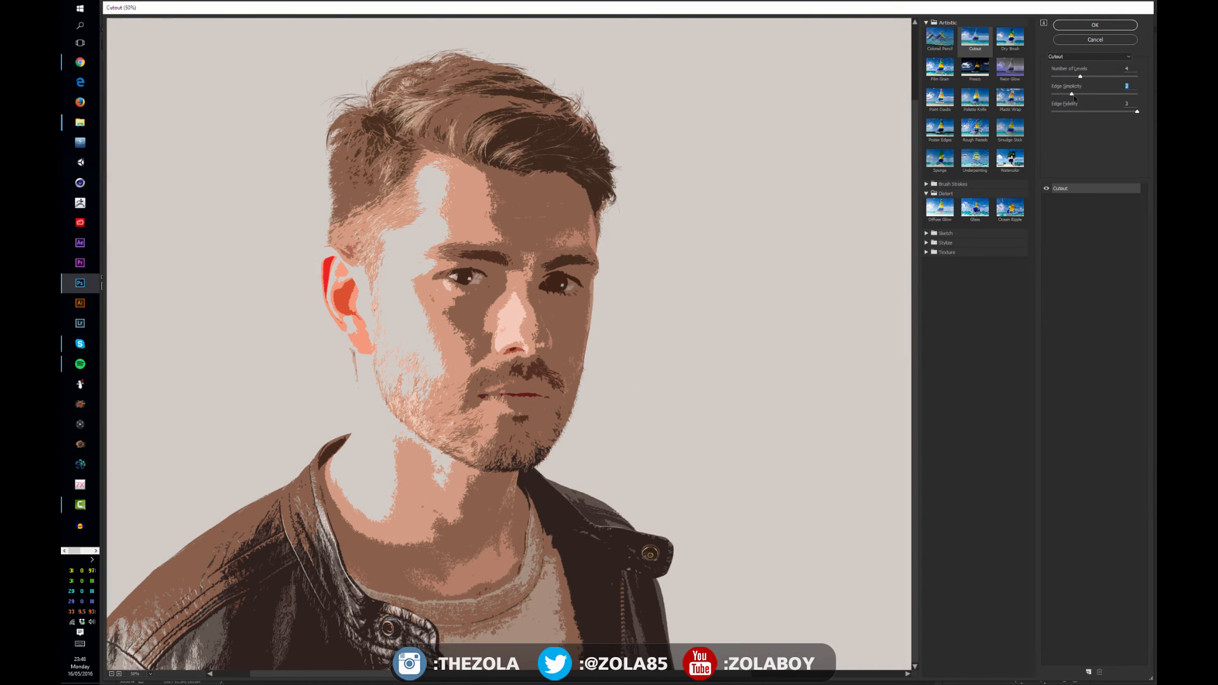
Adjust the Cutout filter's edge simplicity and number of levels, then apply the filter
left_click_drag(1072, 95, 1098, 95)
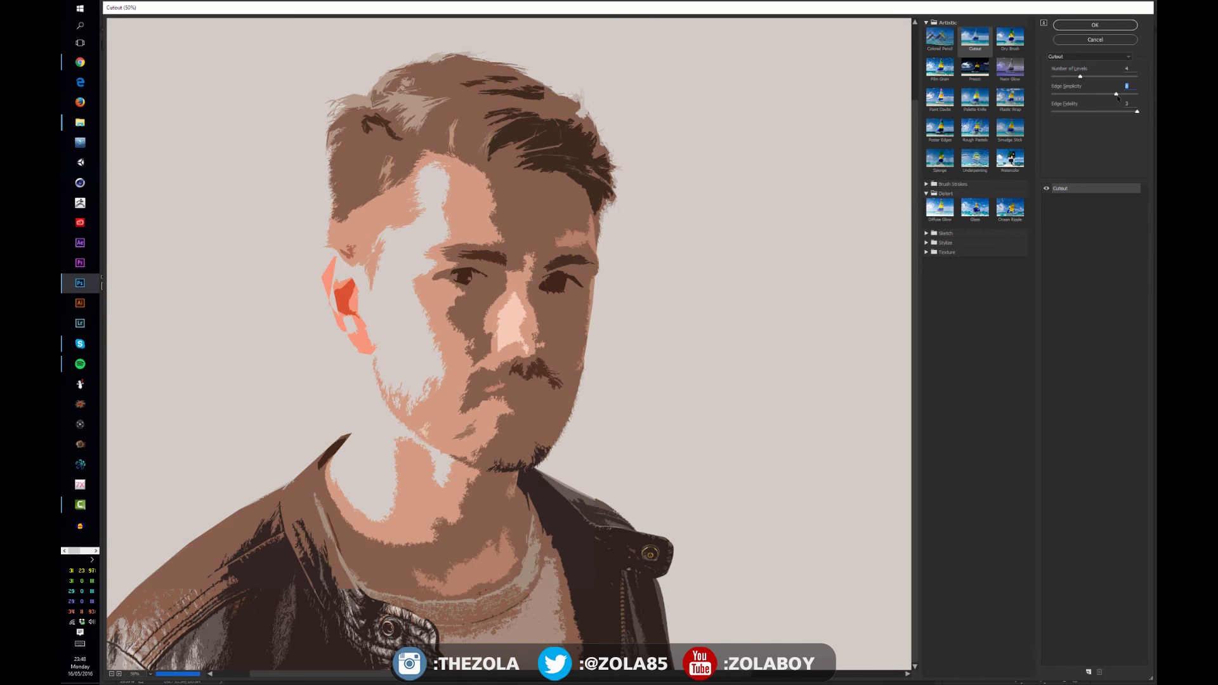
left_click_drag(1132, 100, 1139, 103)
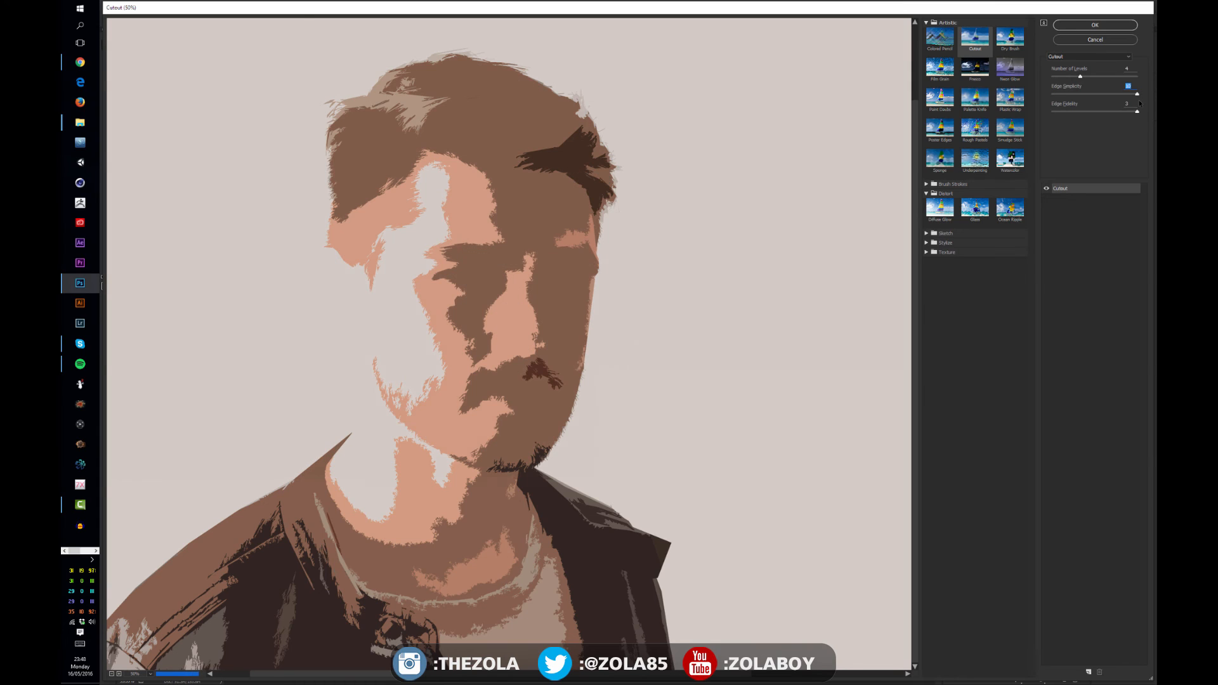
left_click_drag(1080, 76, 1109, 77)
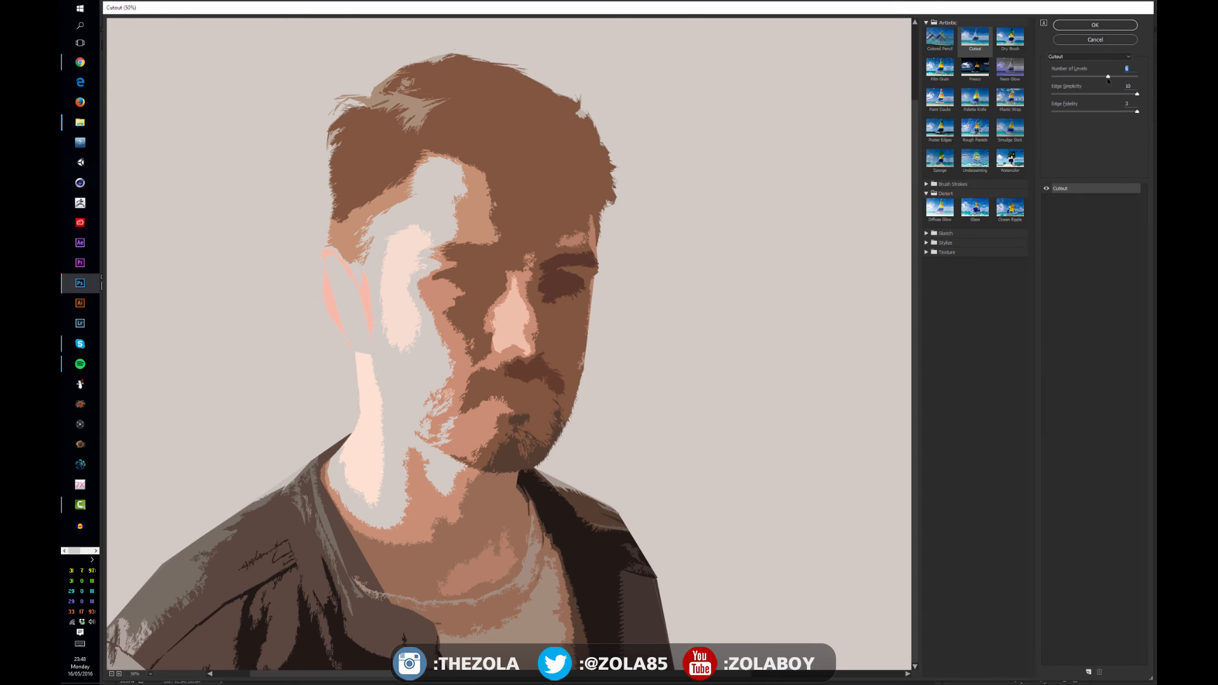
left_click_drag(1108, 77, 1127, 76)
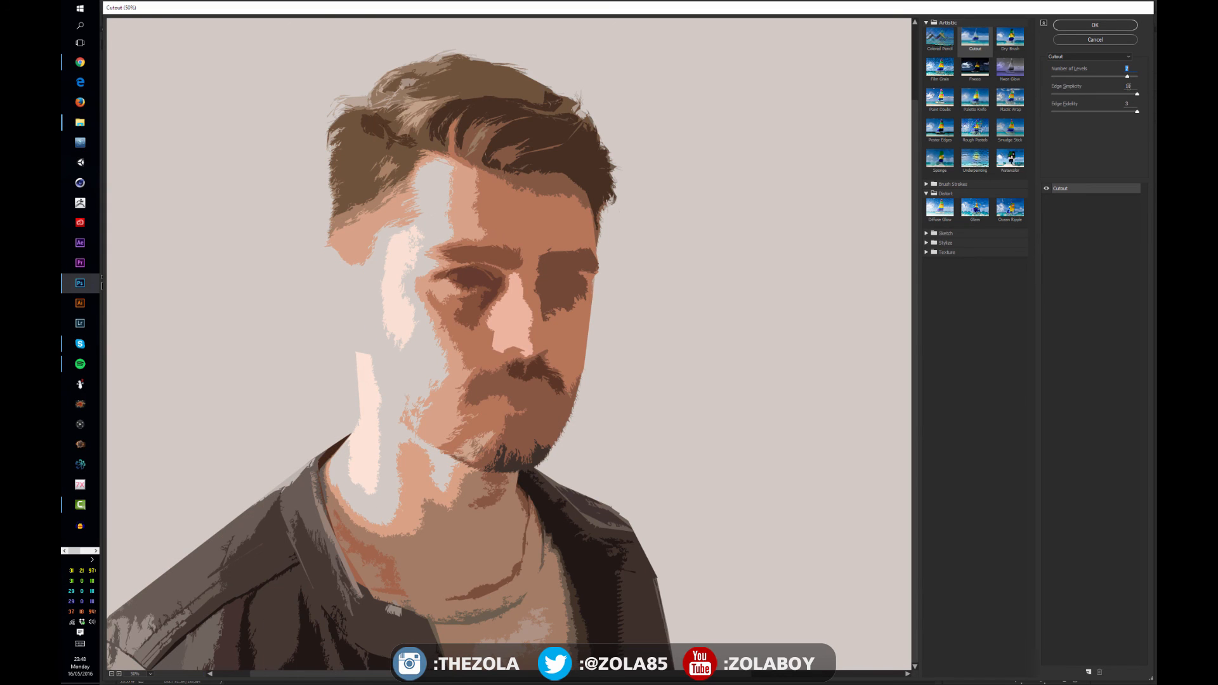
left_click_drag(1144, 84, 1147, 84)
left_click(1103, 27)
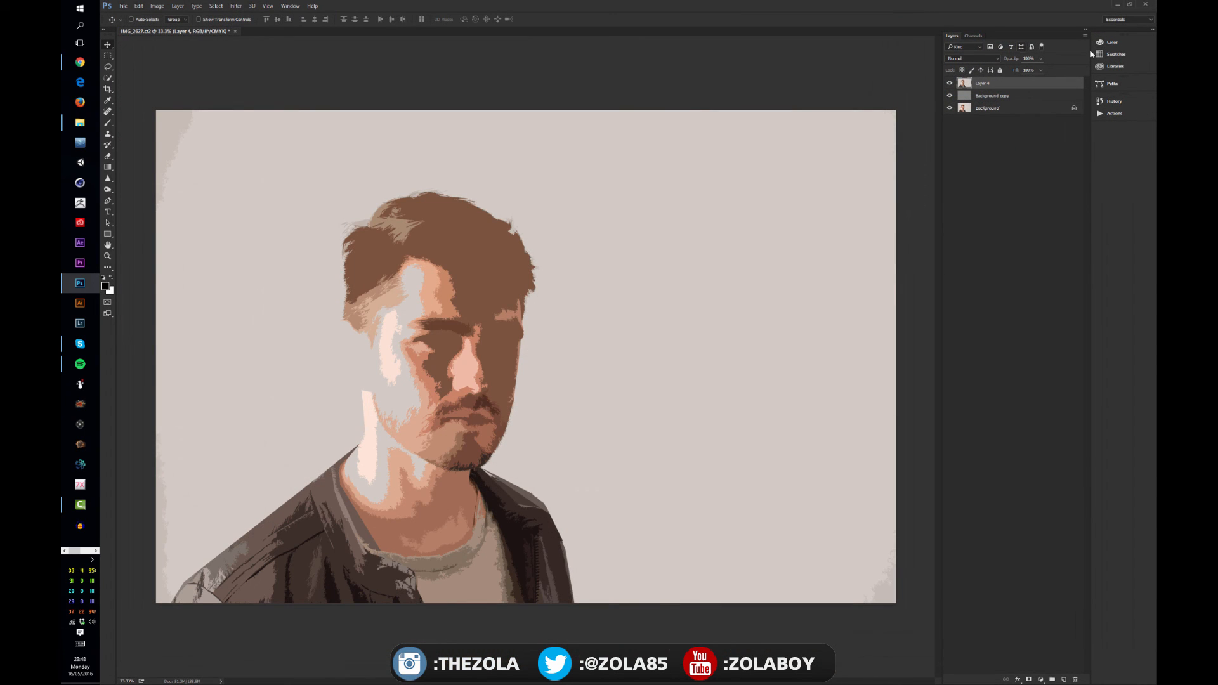
Preview the Cutout layer's blend modes by cycling through them one after another
key("shift+plus")
key("shift+plus")
key("shift+plus")
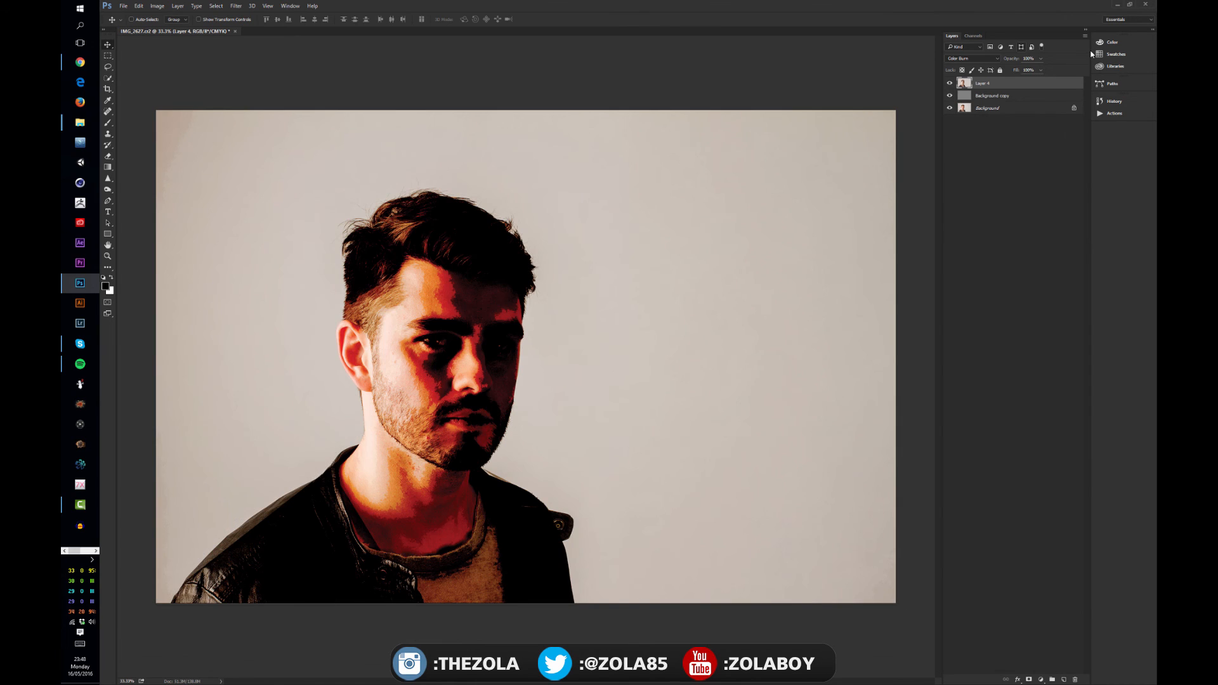
key("shift+plus")
key("shift+plus")
key("shift+plus")
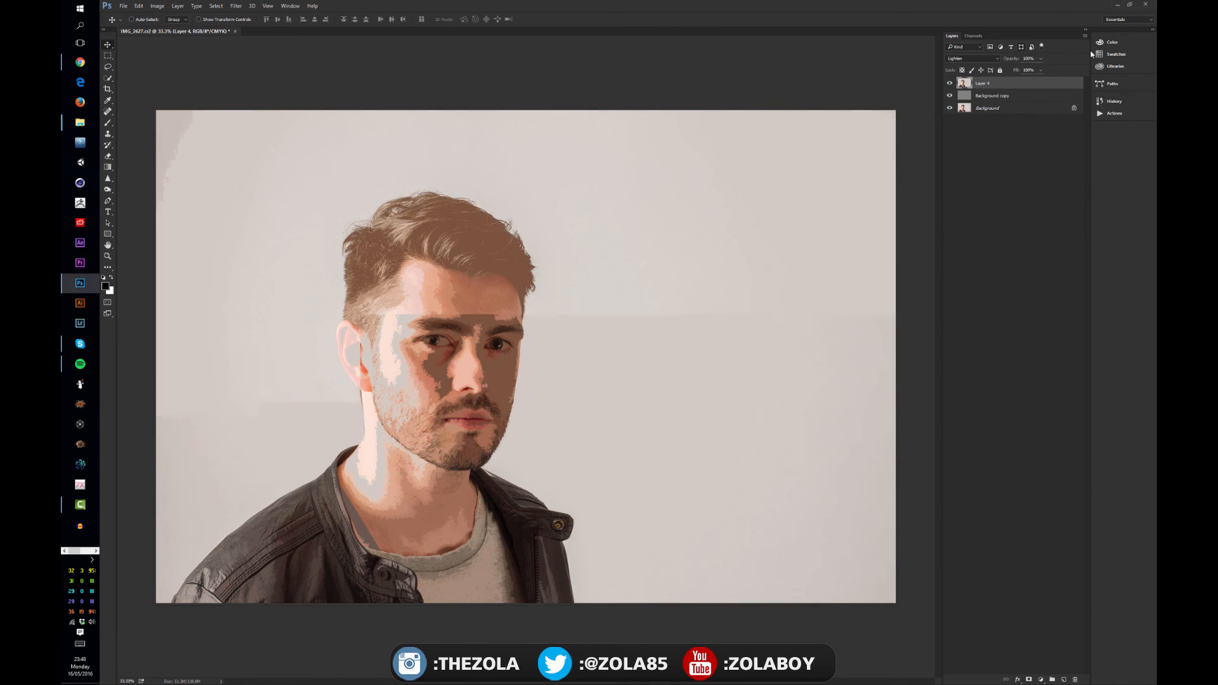
key("shift+plus")
key("shift+plus")
key("shift+plus")
key("shift+plus")
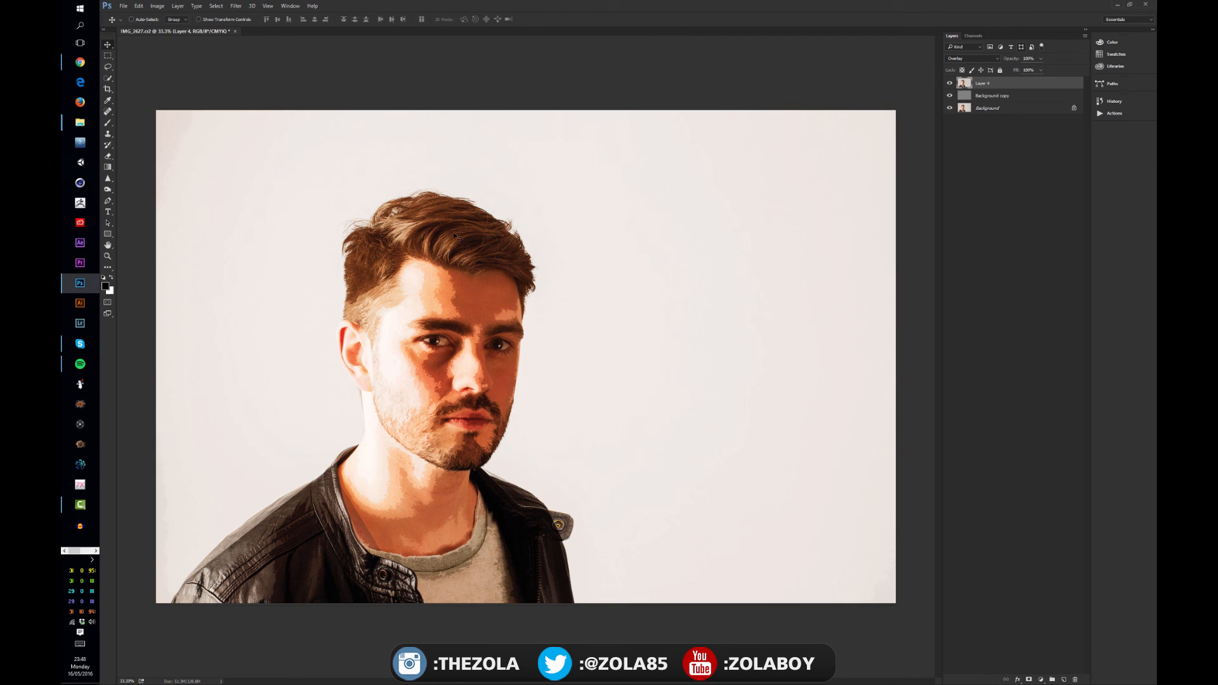
left_click(108, 56)
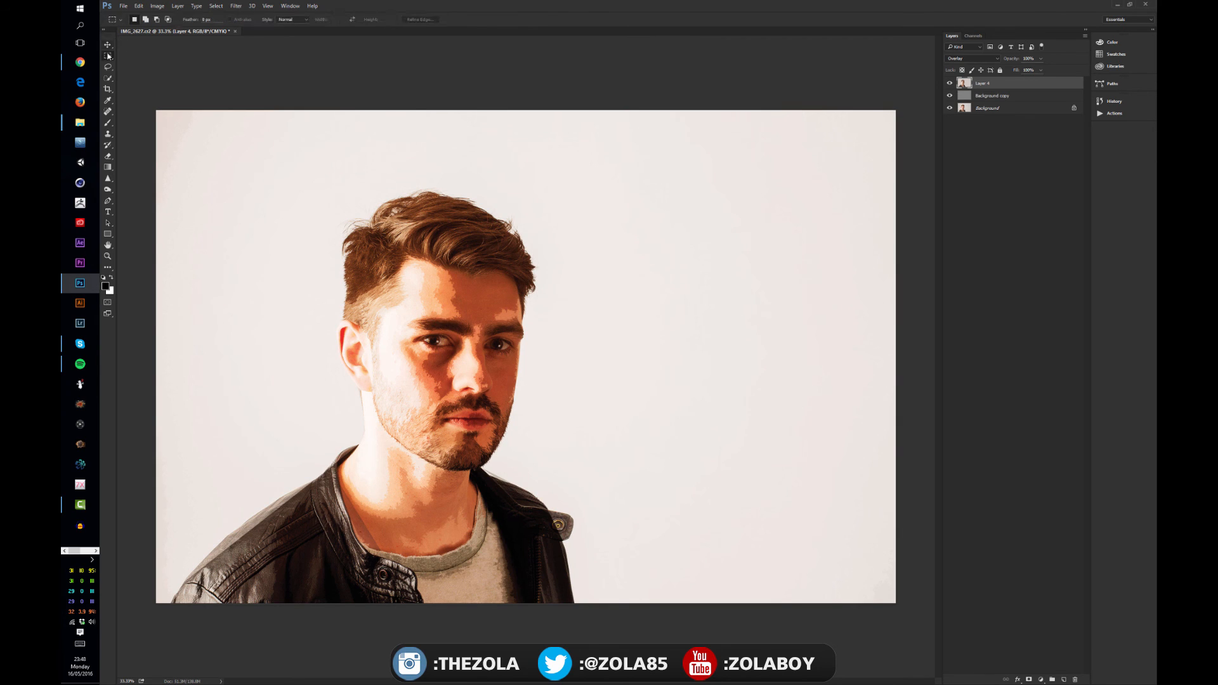
left_click(108, 46)
Set the Cutout layer's blend mode to Soft Light and toggle its visibility off and on
left_click(955, 62)
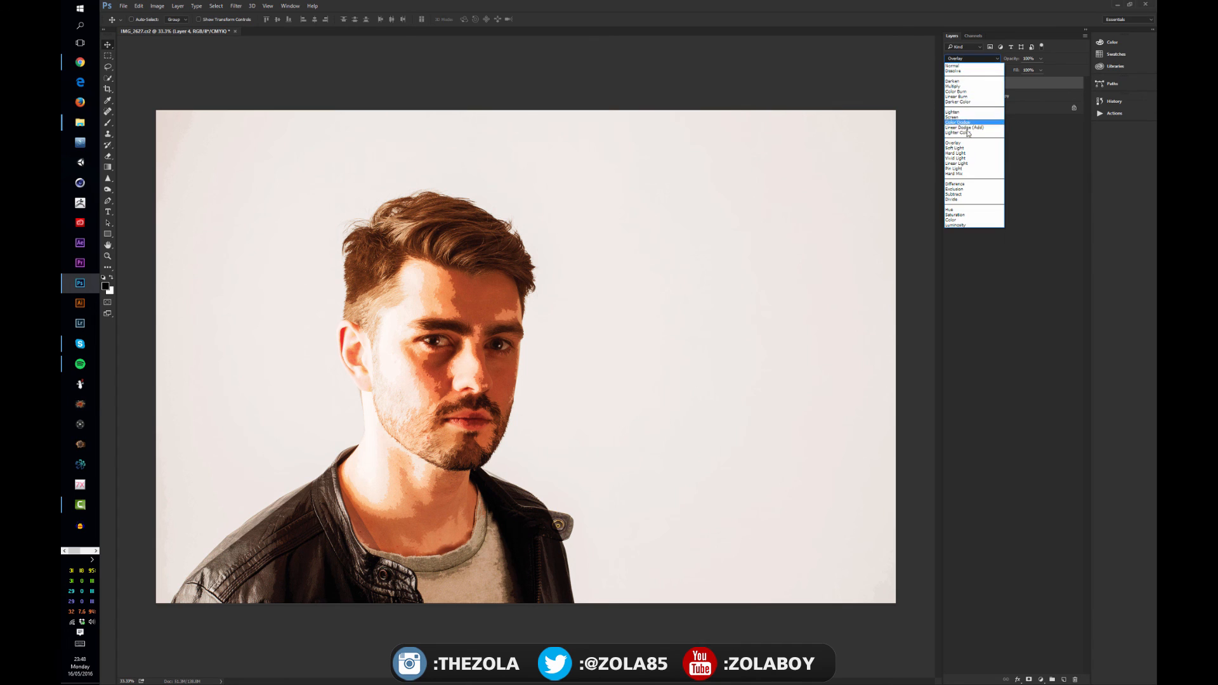
left_click(965, 149)
left_click(965, 149)
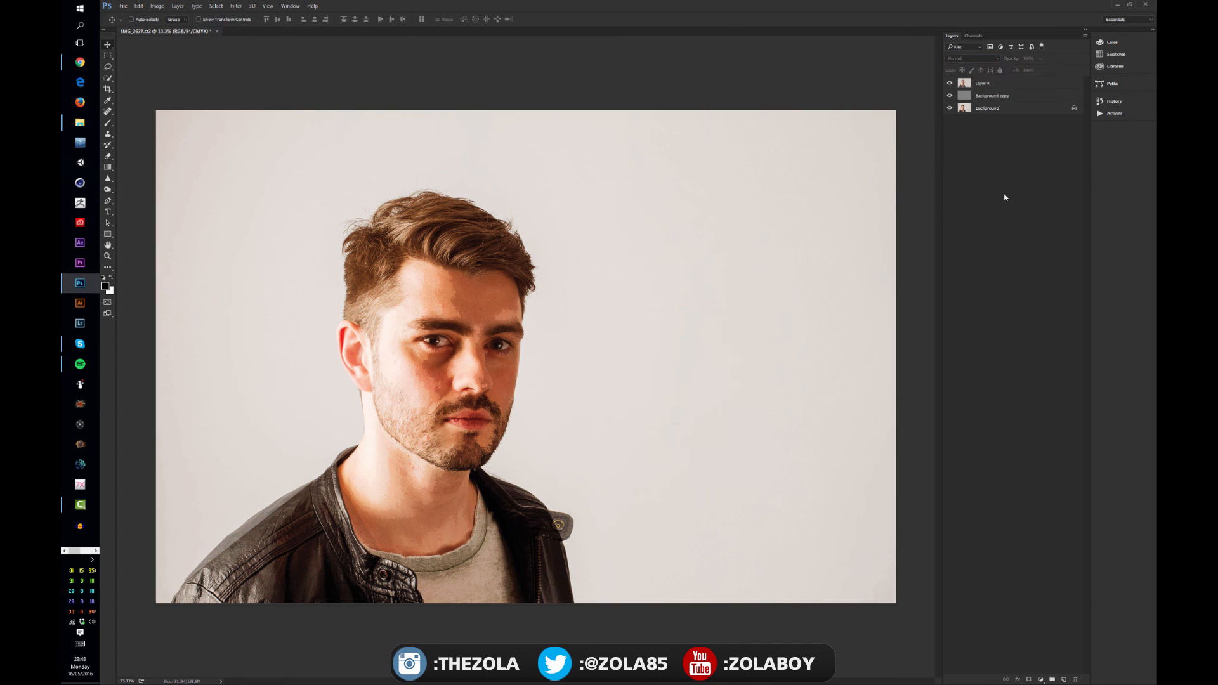
left_click(951, 83)
left_click(958, 83)
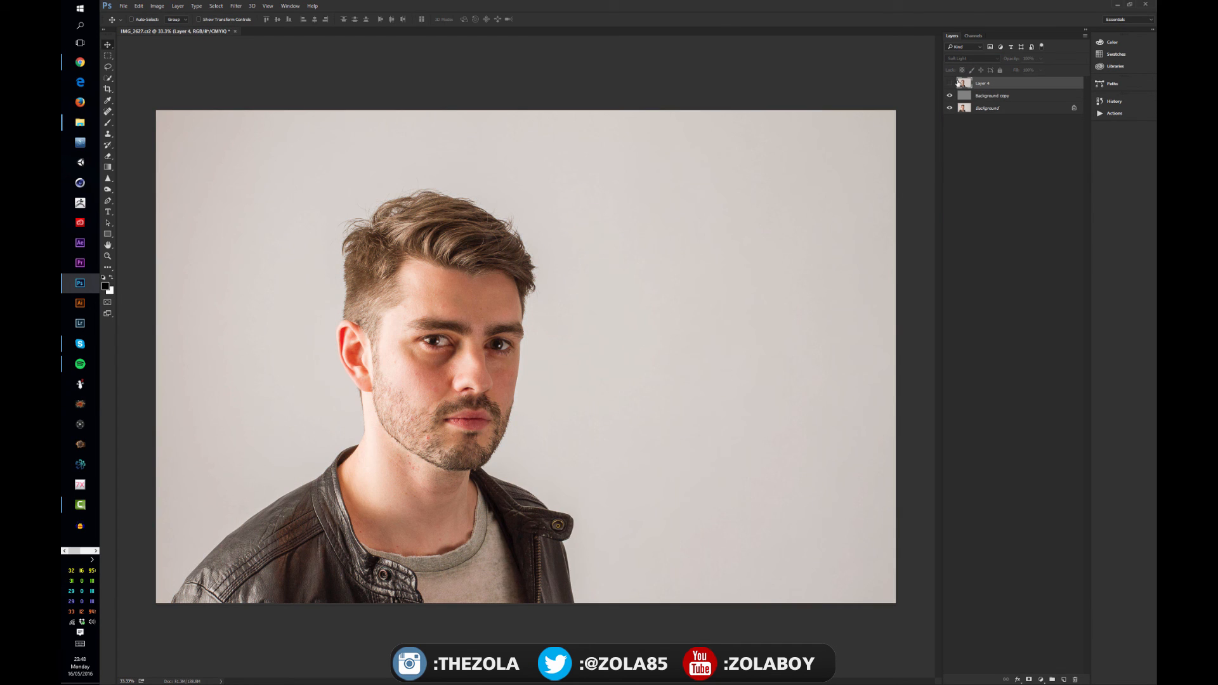
left_click(950, 83)
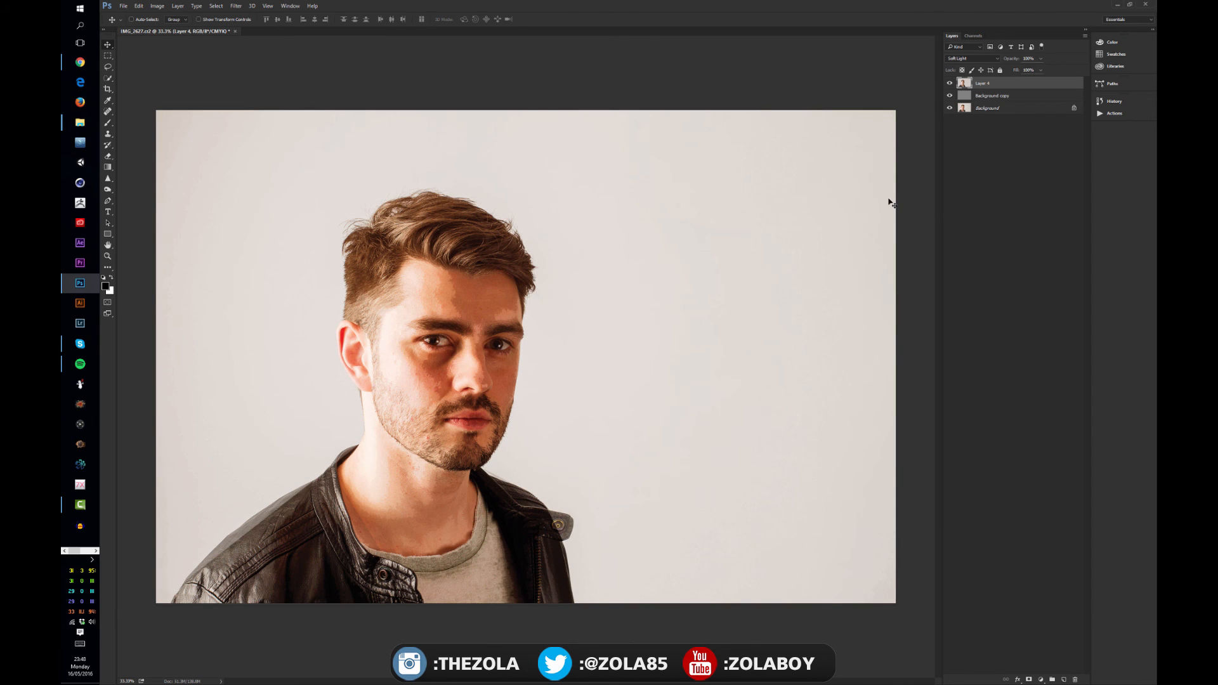
Compare the Soft Light layer against the original by zooming in and toggling its visibility
key("ctrl+plus")
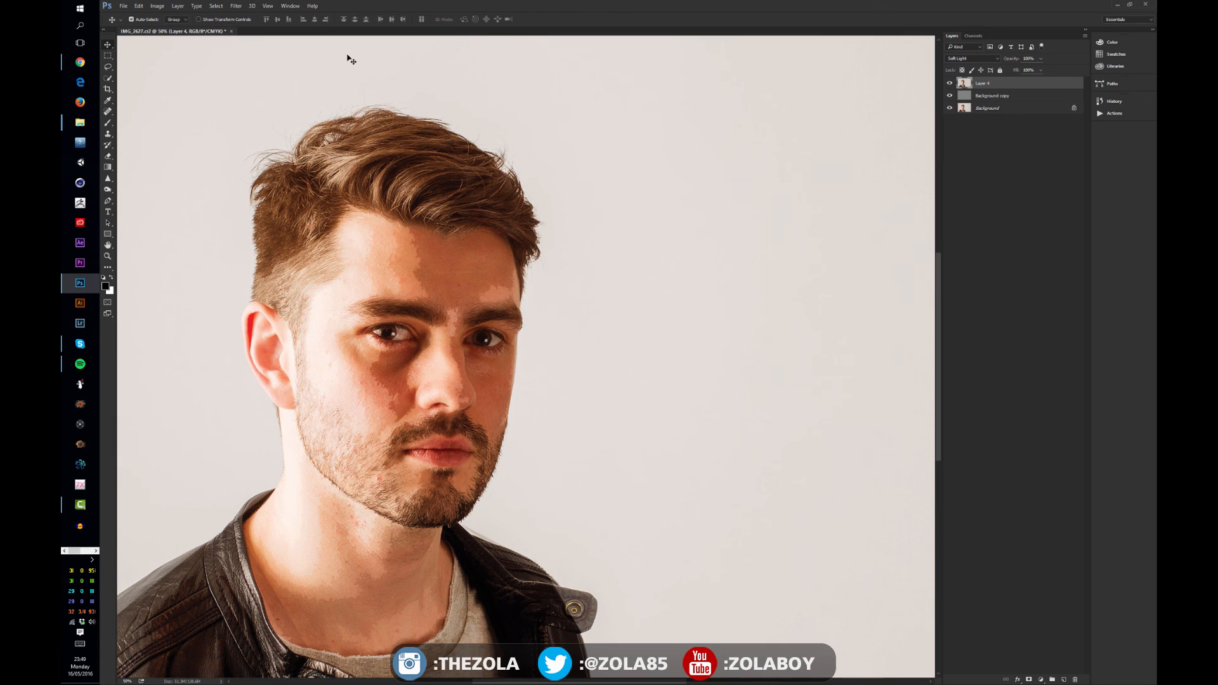
key("ctrl+minus")
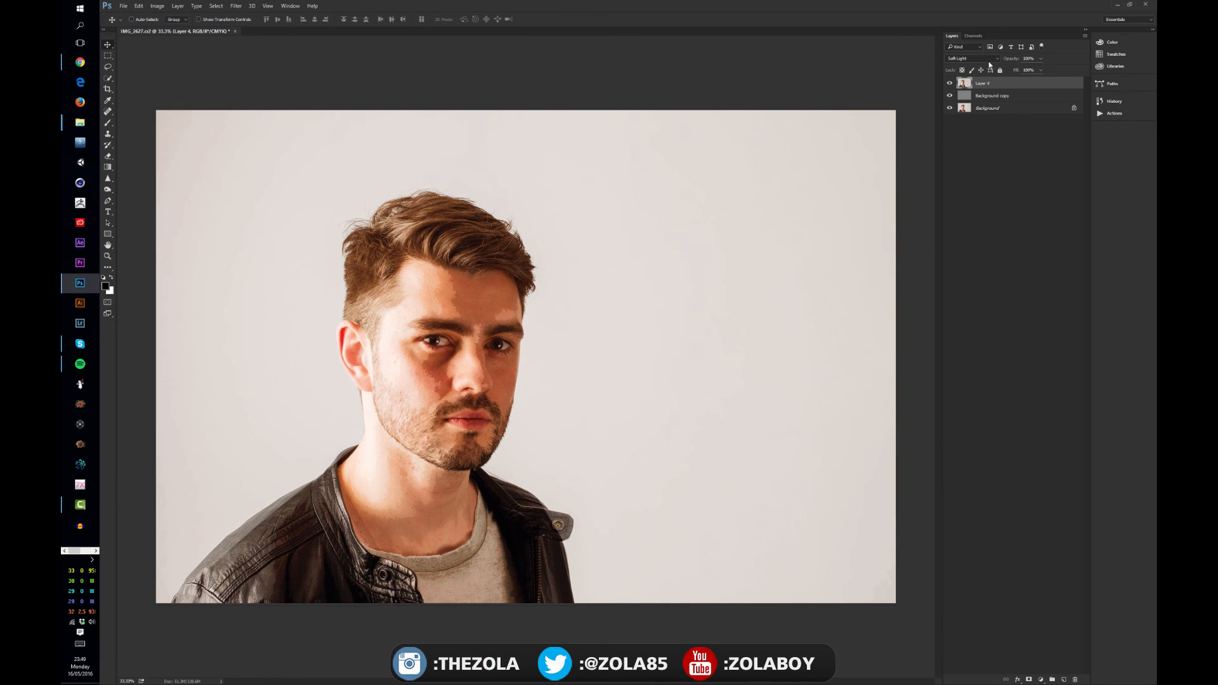
left_click(950, 83)
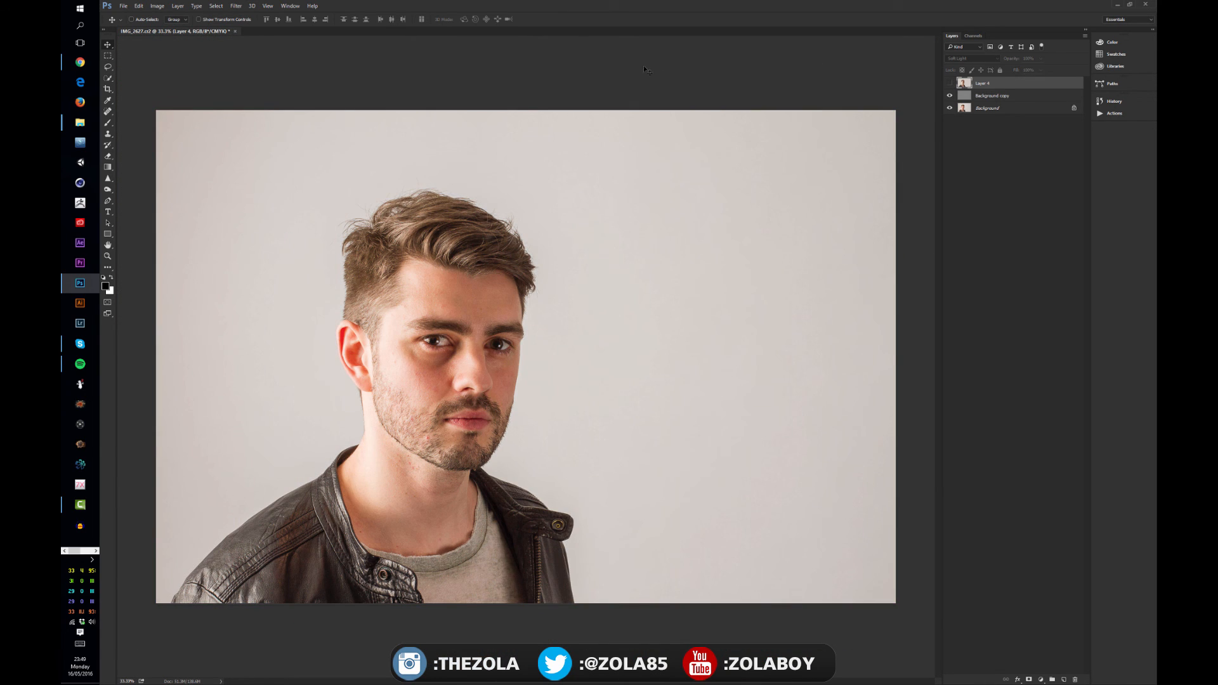
left_click(950, 83)
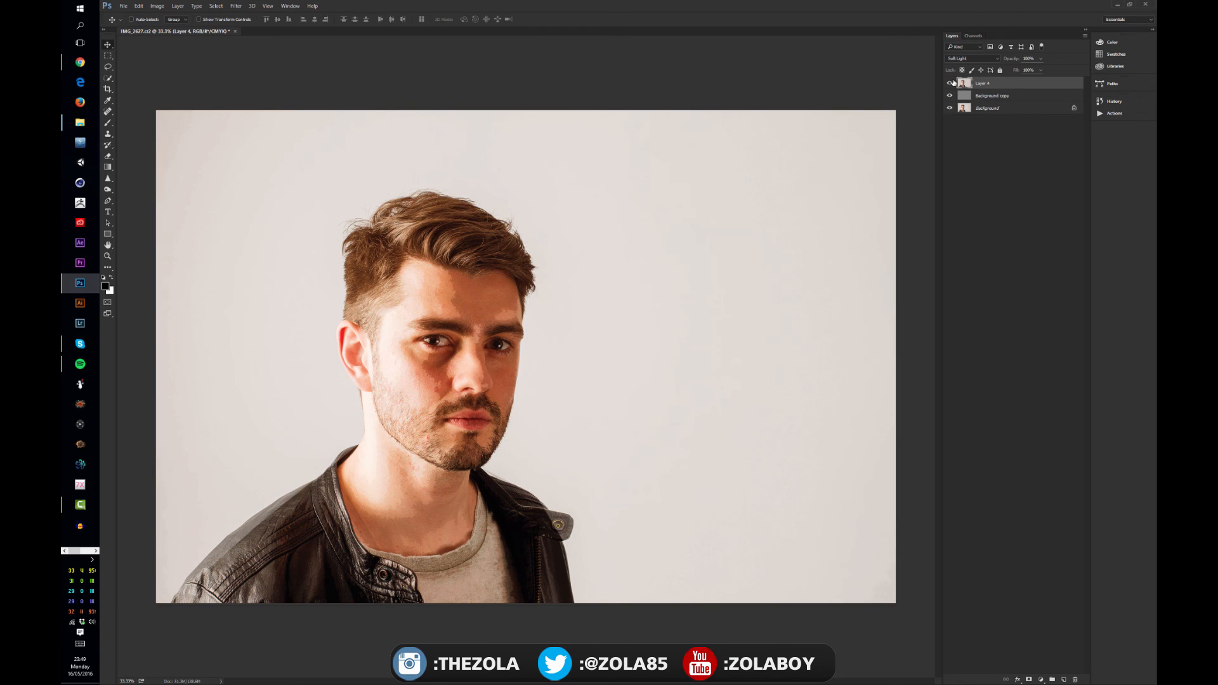